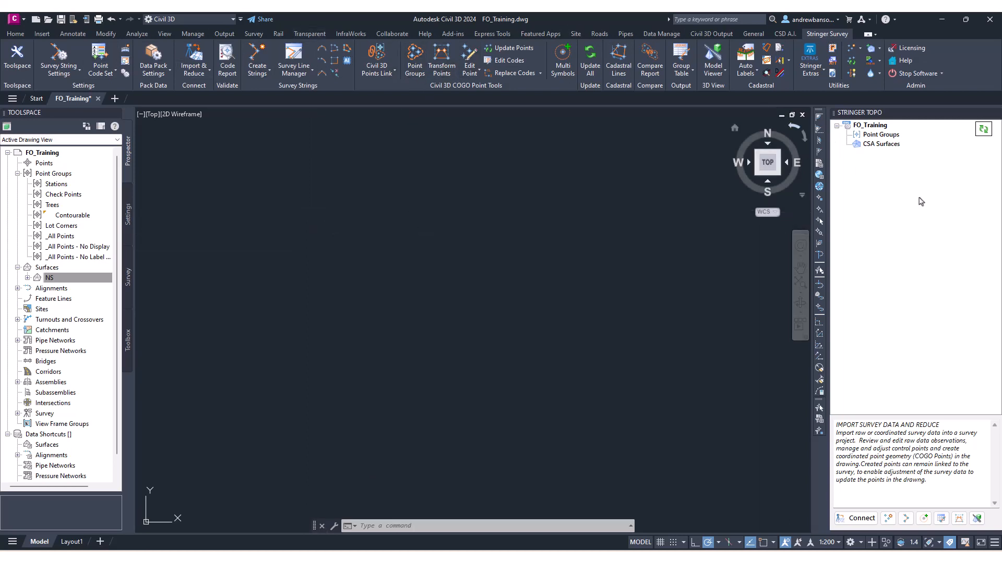
click(875, 114)
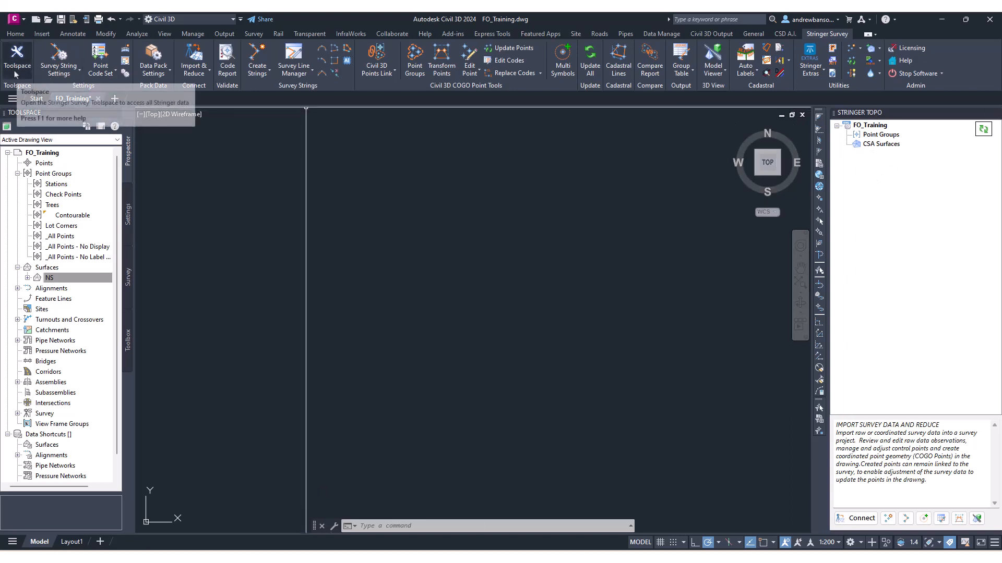
key(ctrl)
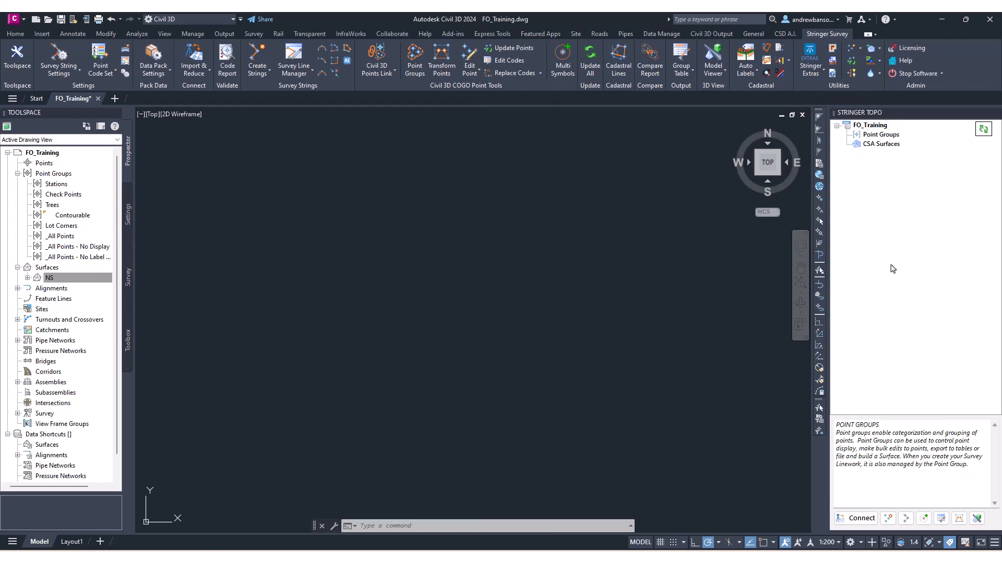
click(16, 35)
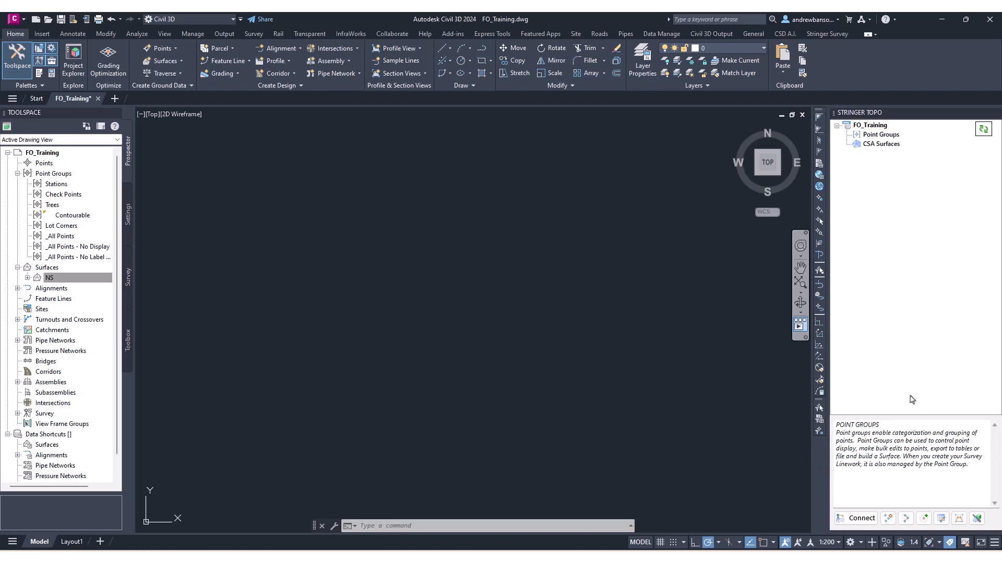
click(877, 525)
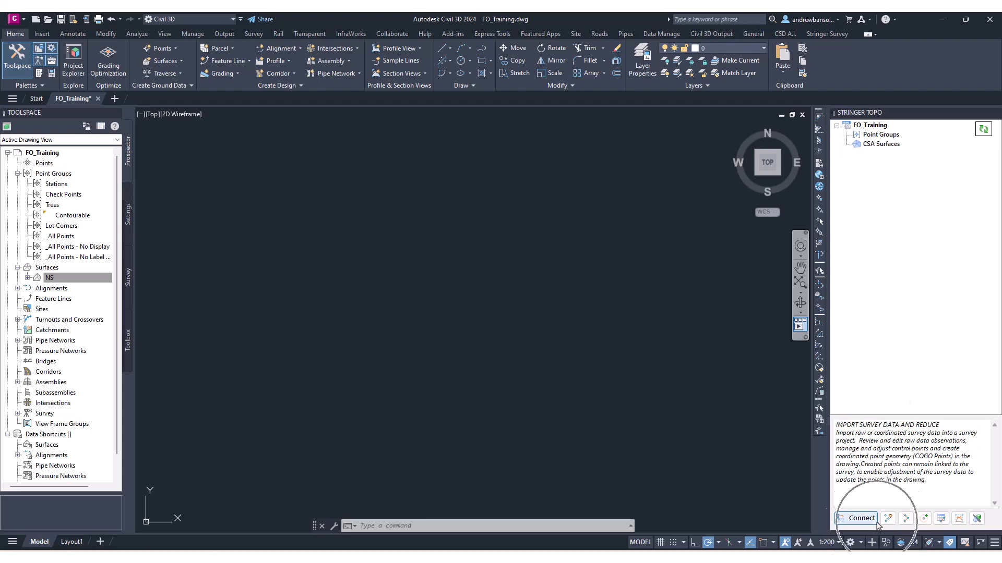
click(835, 37)
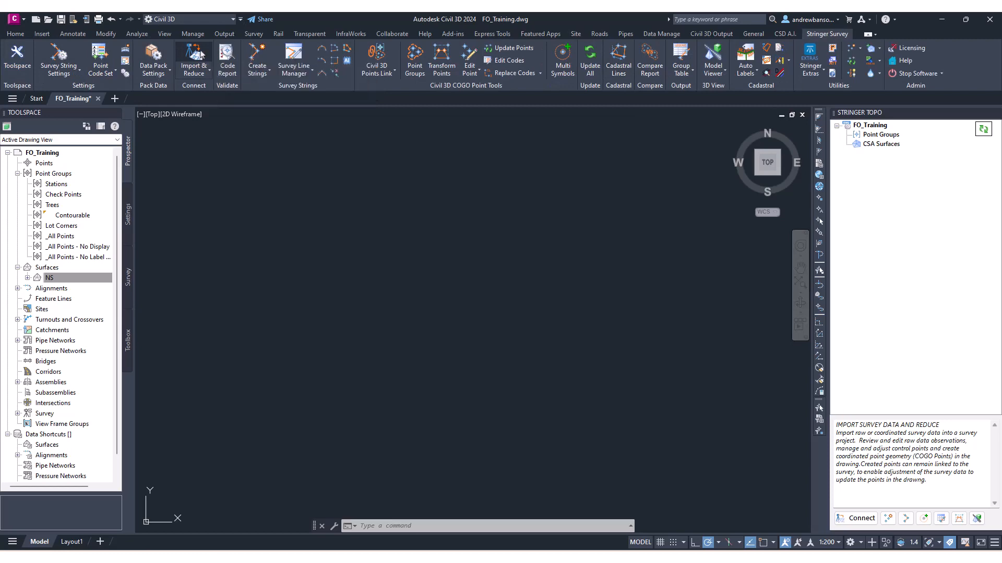
click(16, 33)
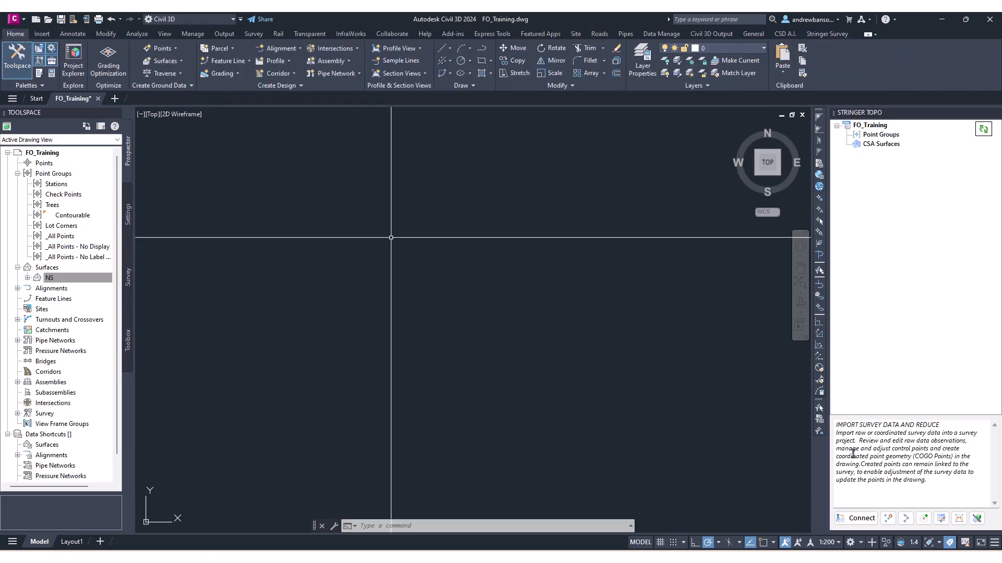
Step: Open the Stringer Connect window for importing and reducing survey data
click(861, 519)
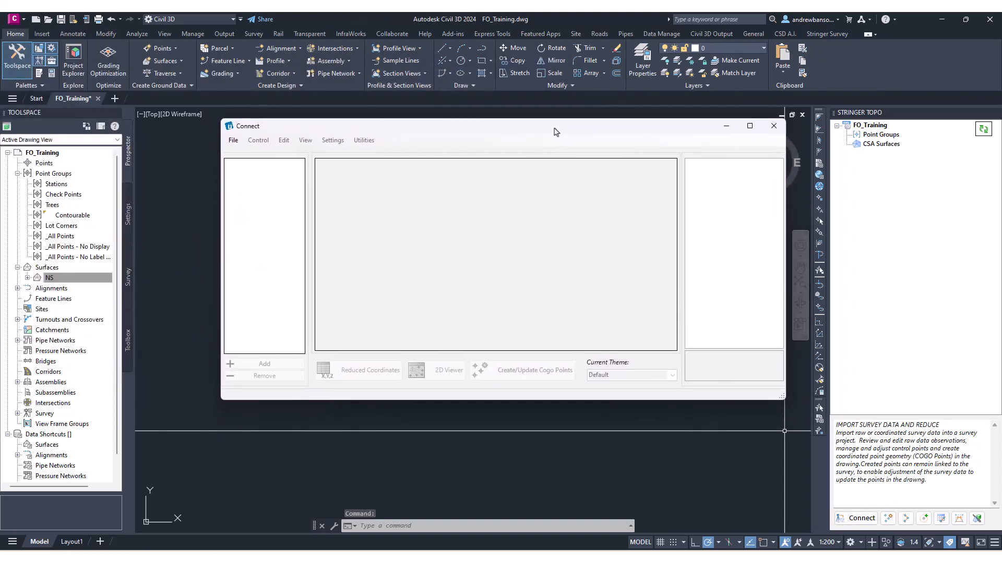
mouse_move(554, 125)
mouse_down()
mouse_move(543, 127)
mouse_move(552, 128)
mouse_up()
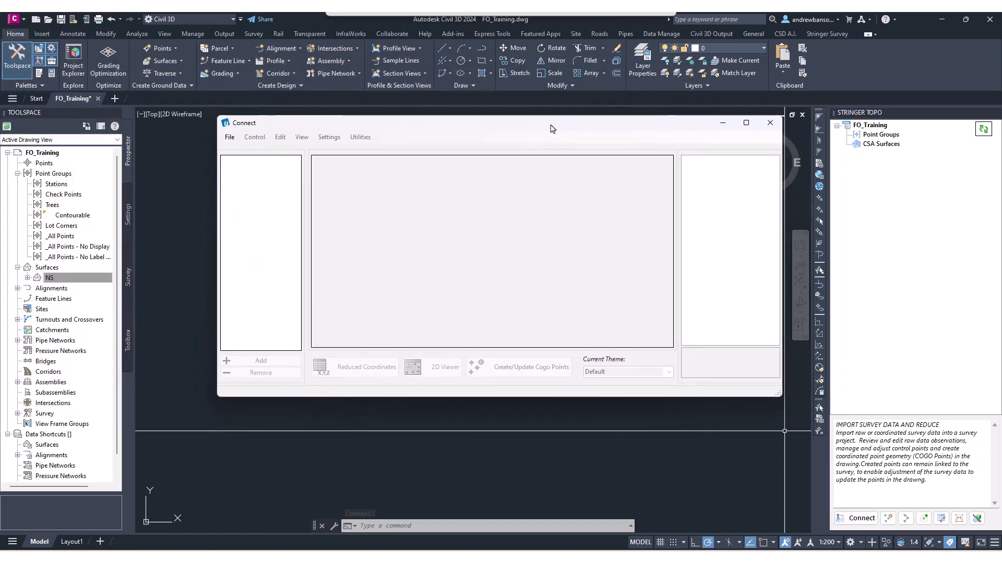
scroll(537, 442, down, 2)
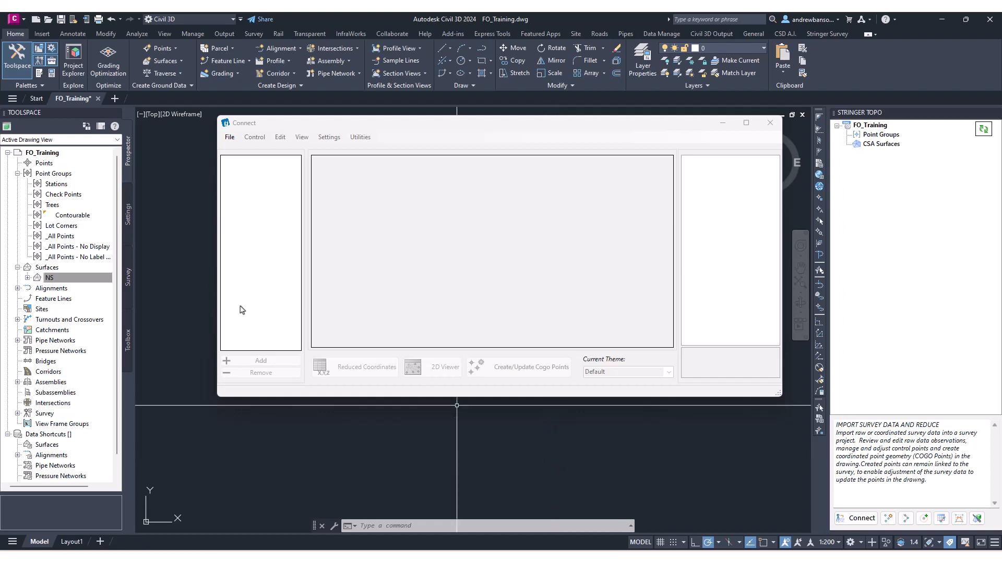
drag(350, 126, 357, 126)
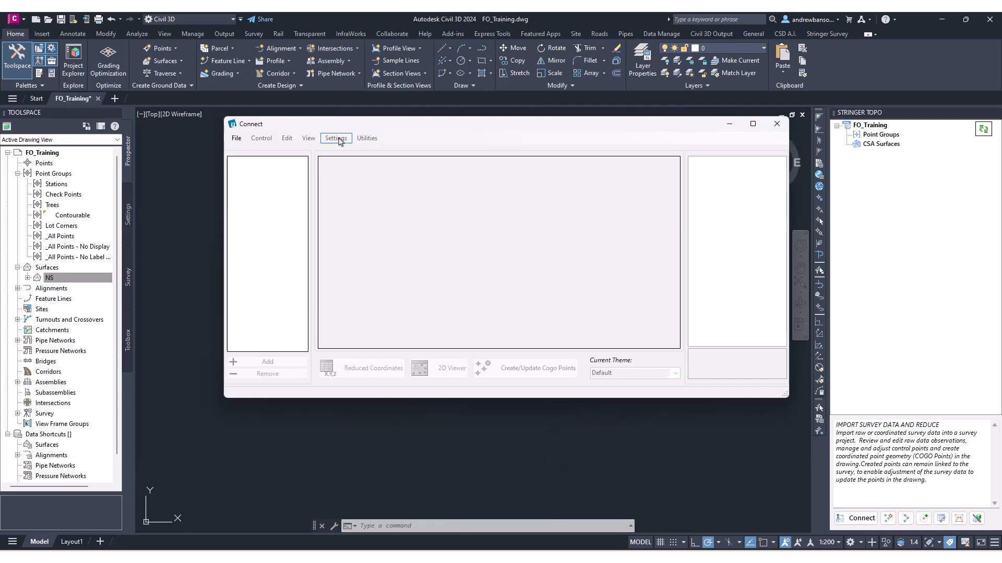
Step: Start a new Connect project and name it Footy Oval, leaving the surveyor details blank
click(241, 144)
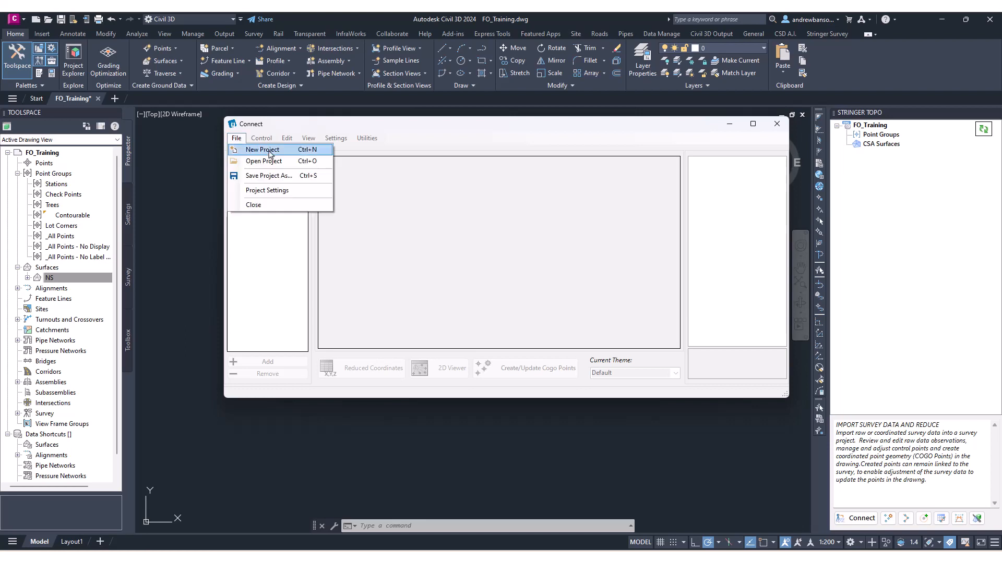
click(262, 150)
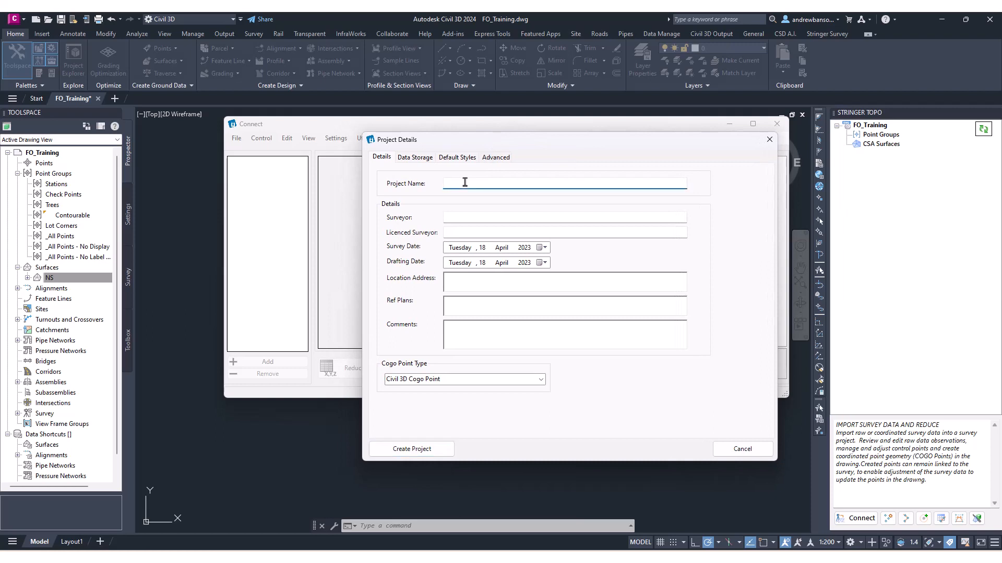
text(Footy Oval)
drag(502, 185, 412, 185)
click(477, 183)
drag(482, 184, 445, 185)
click(490, 183)
click(477, 216)
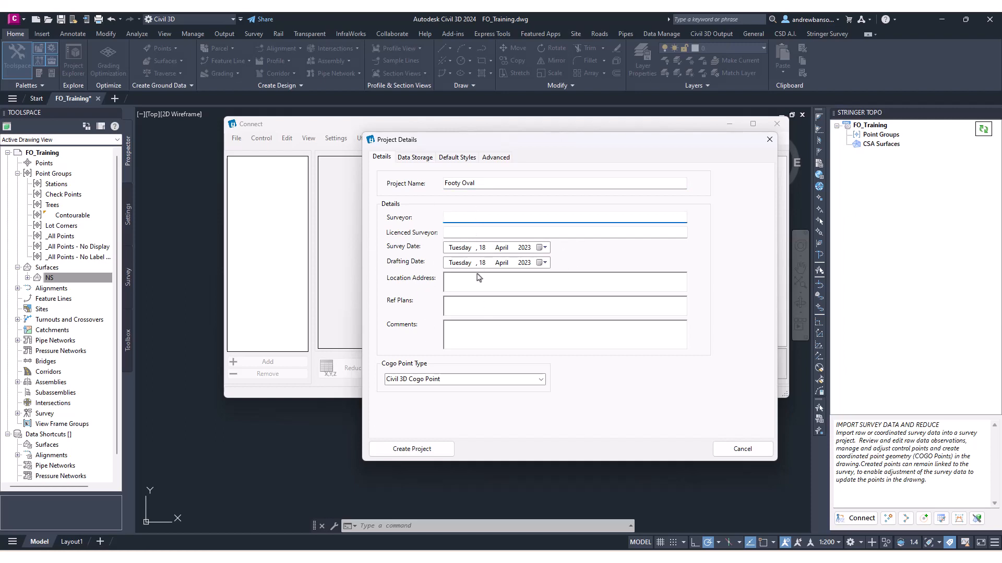
Step: Choose Civil 3D Cogo Point as the project's Cogo point type
click(542, 381)
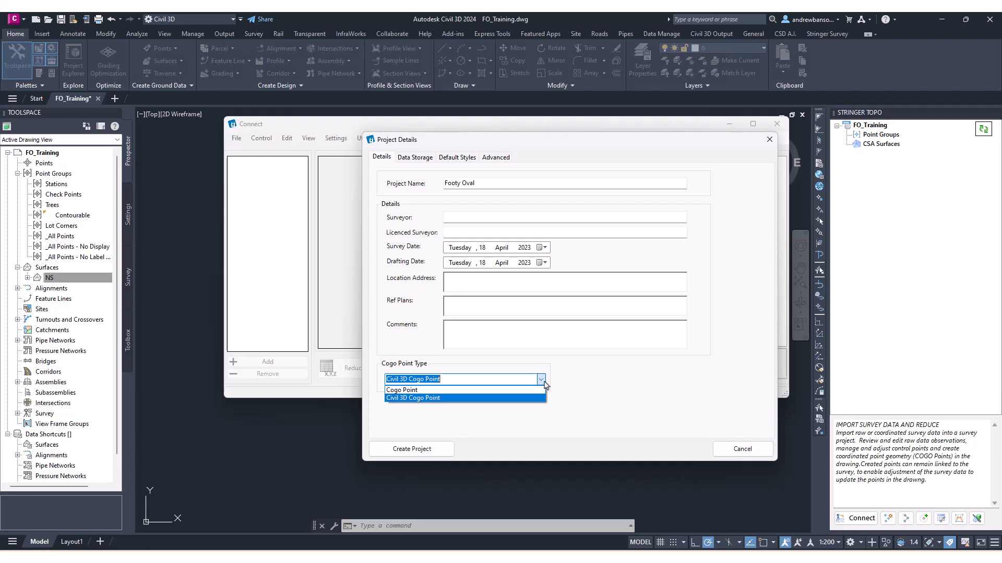
click(410, 398)
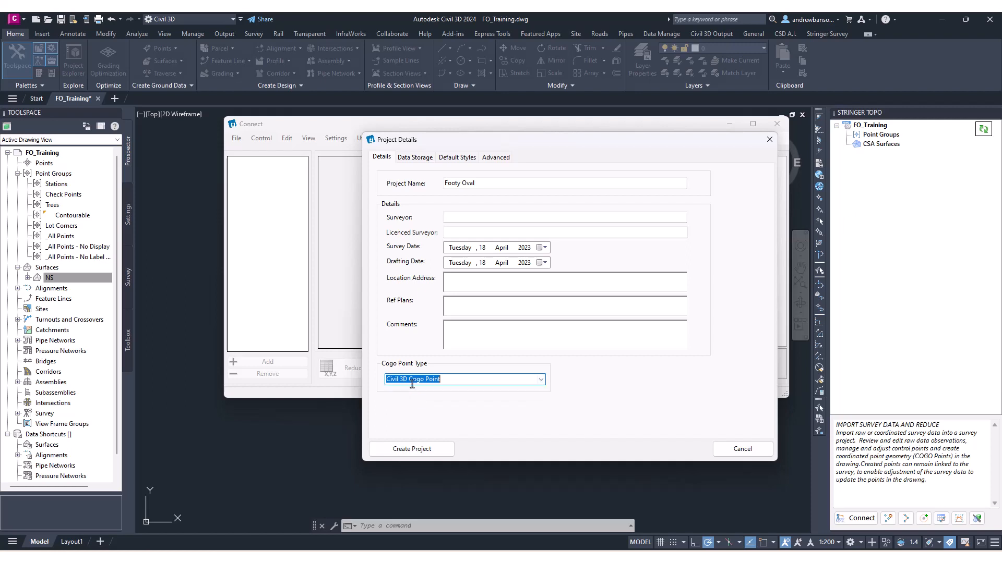
click(440, 378)
Step: Review the project's data storage, default style and advanced settings, and create the project
click(427, 160)
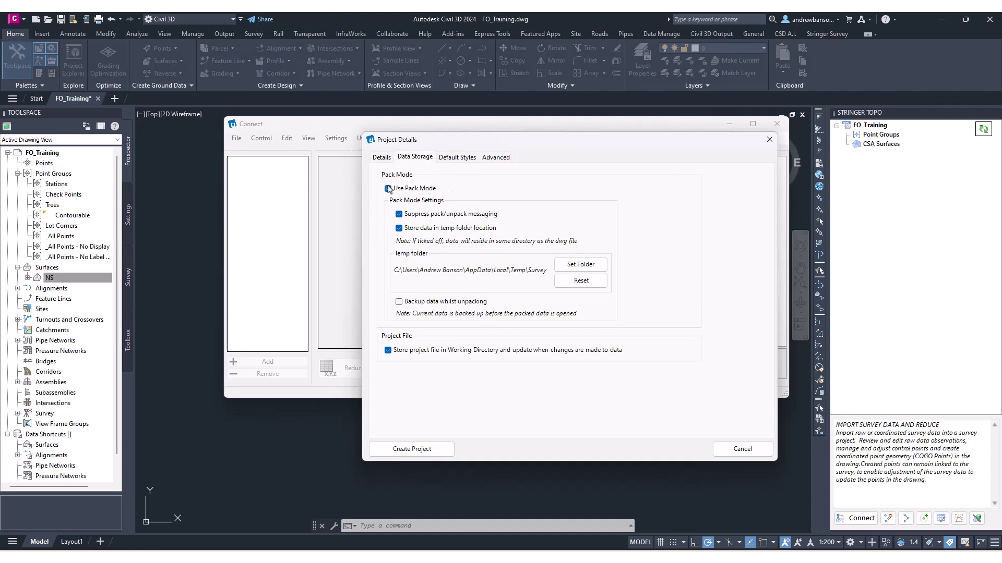
click(451, 159)
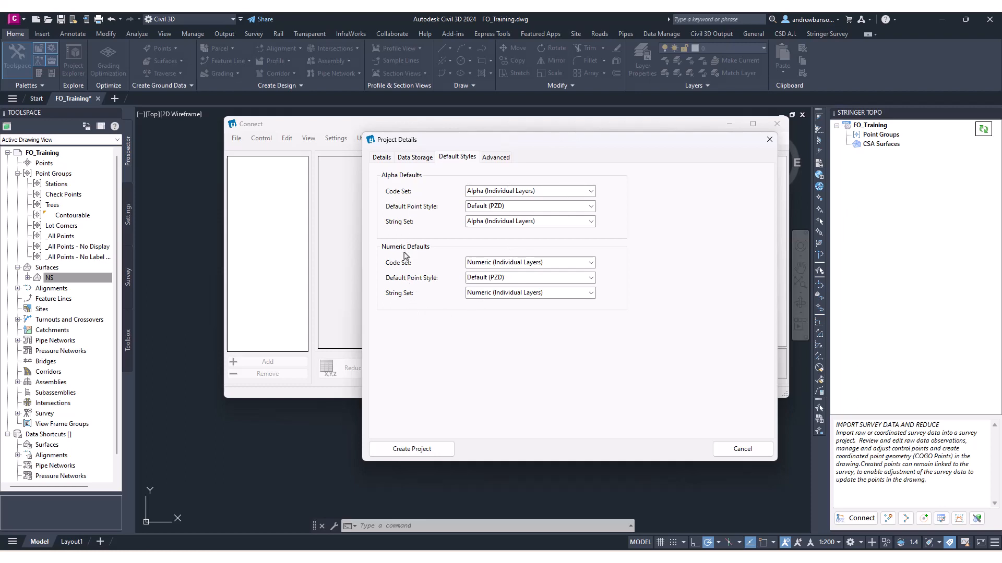
click(495, 158)
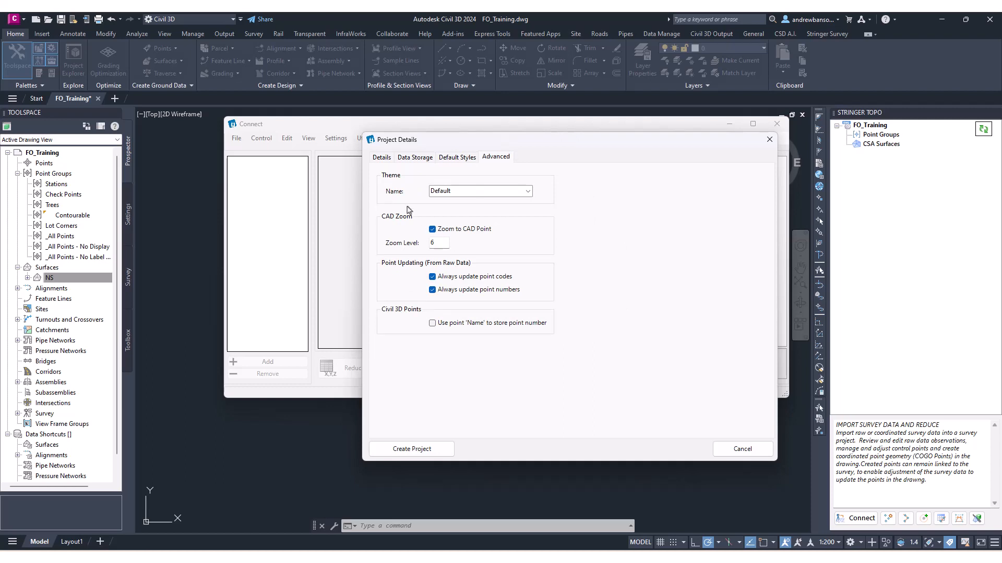
click(383, 157)
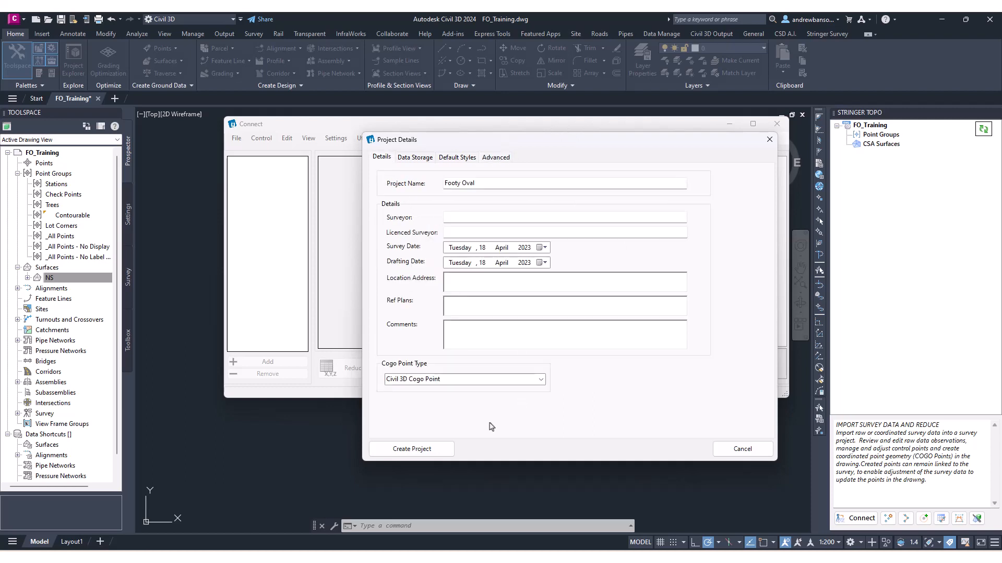
click(427, 450)
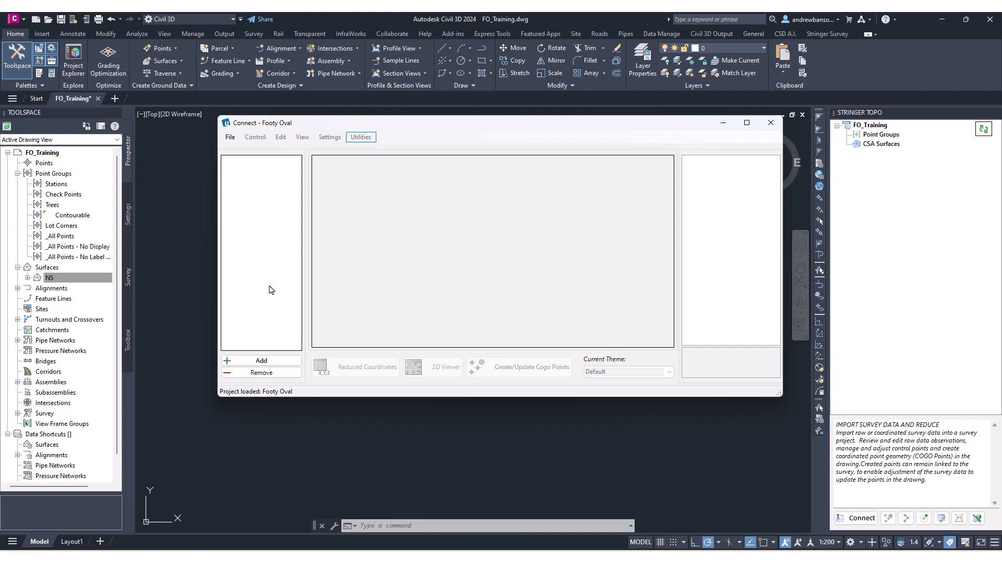
Step: Add the Sokkia raw data file Field Survey.SDR to the project under the name Day 1
click(266, 362)
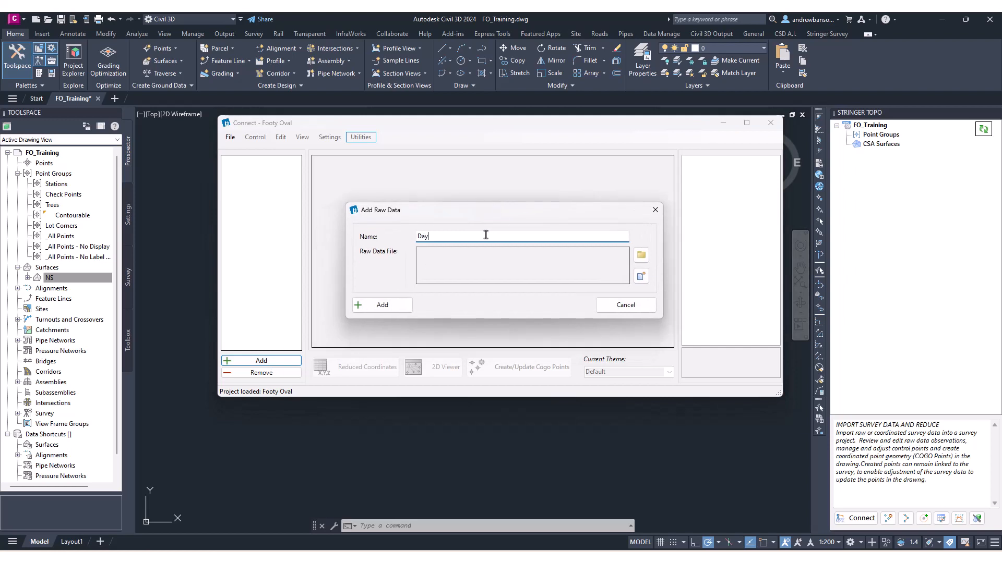
click(641, 255)
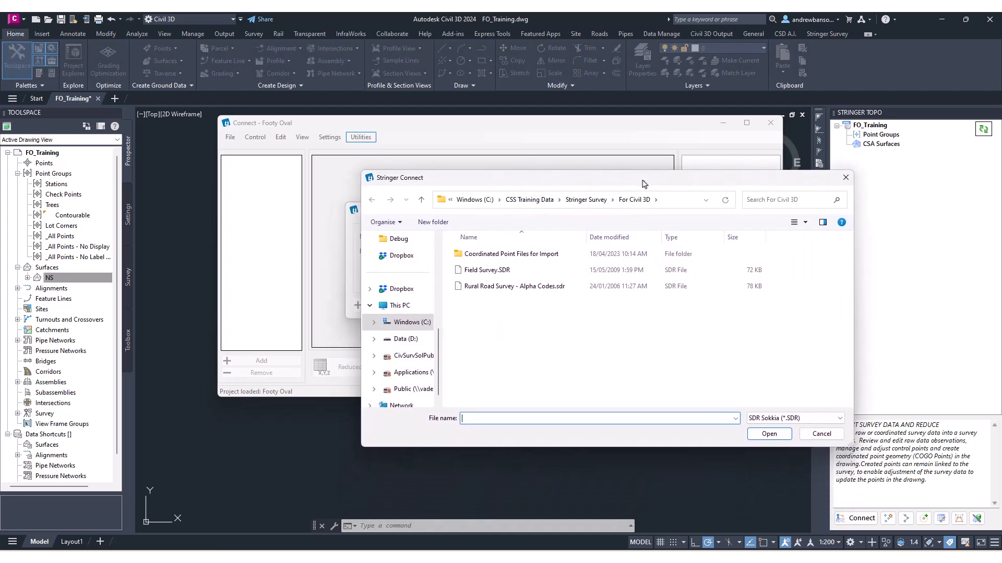
click(493, 266)
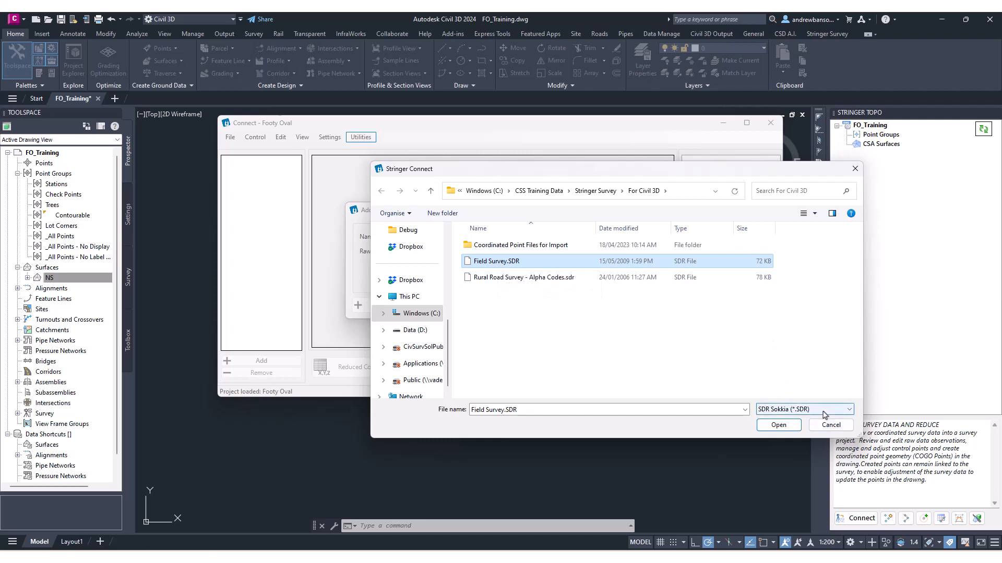
click(789, 411)
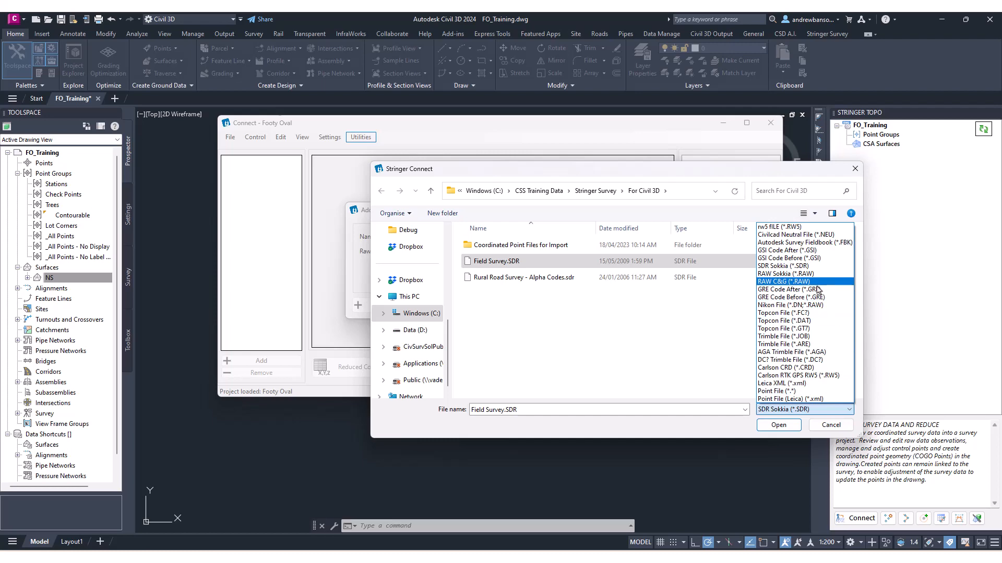
click(592, 323)
click(504, 267)
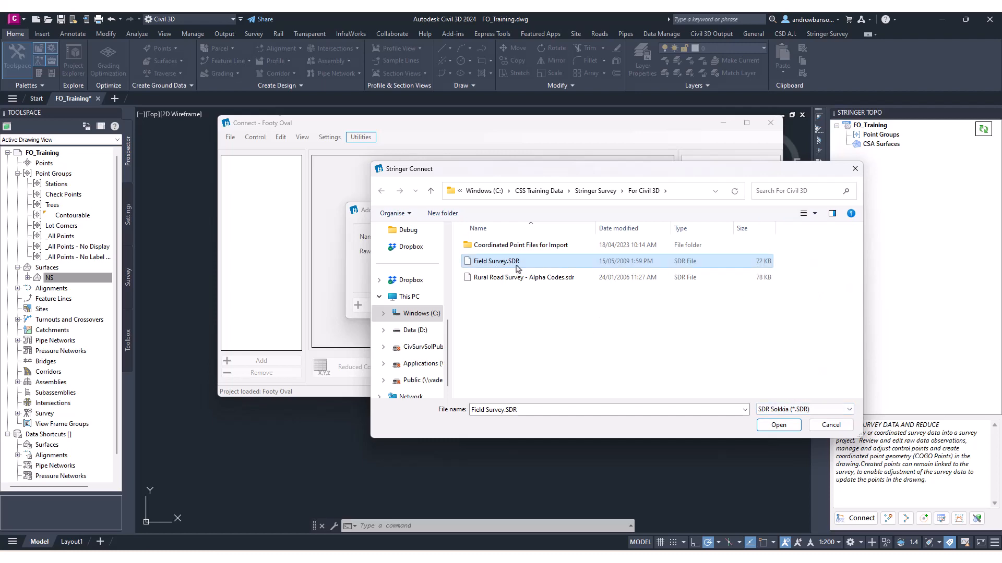
click(778, 425)
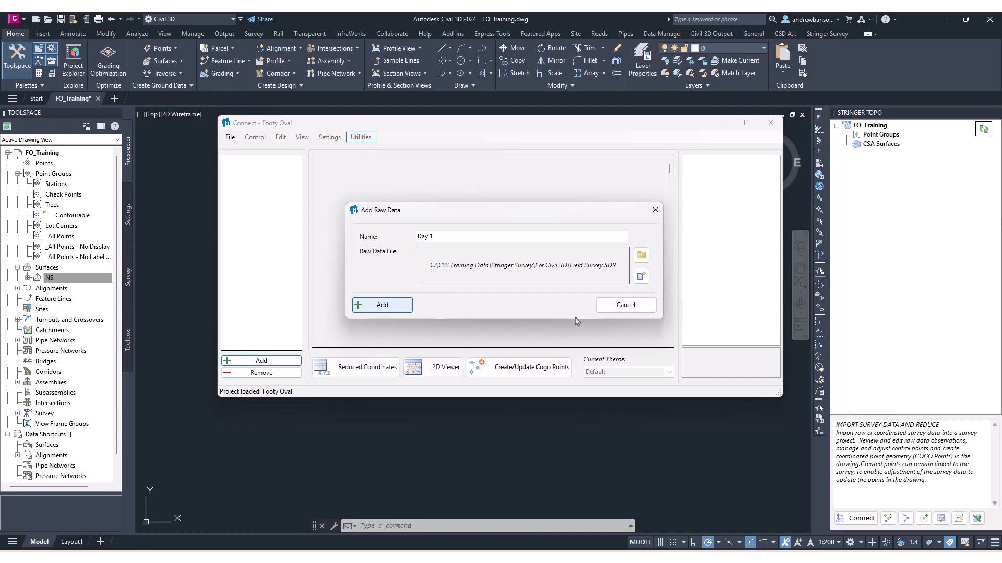
key(Return)
Step: Reposition and enlarge the Connect window and look through the Day 1 raw data records
drag(527, 125, 453, 124)
drag(711, 392, 791, 399)
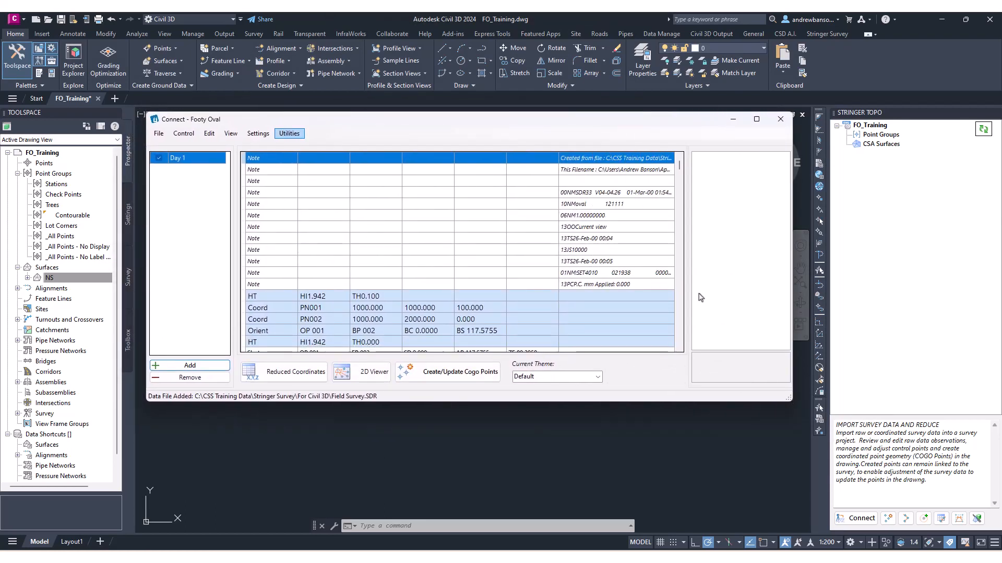
scroll(579, 243, down, 5)
scroll(579, 242, down, 10)
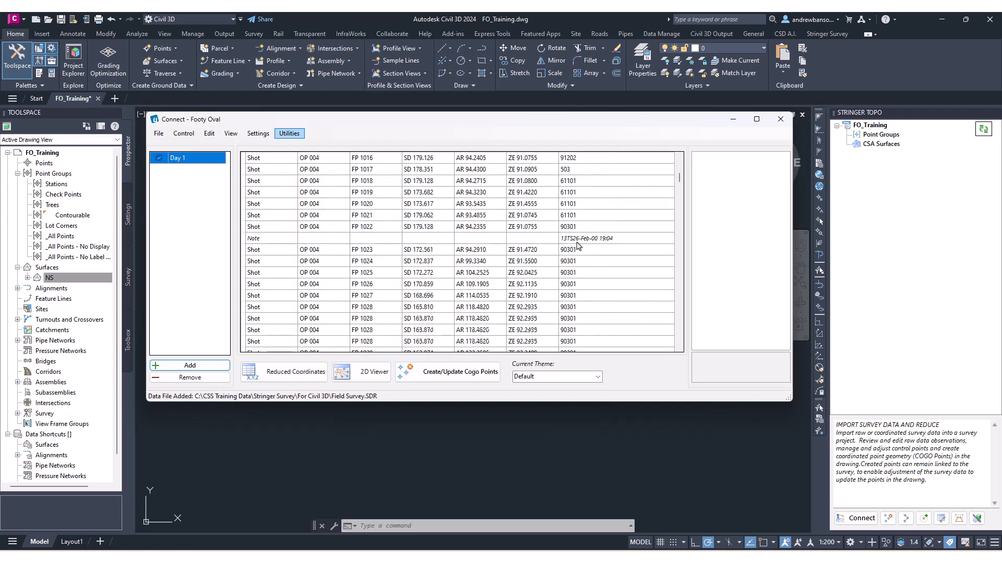
drag(679, 185, 681, 158)
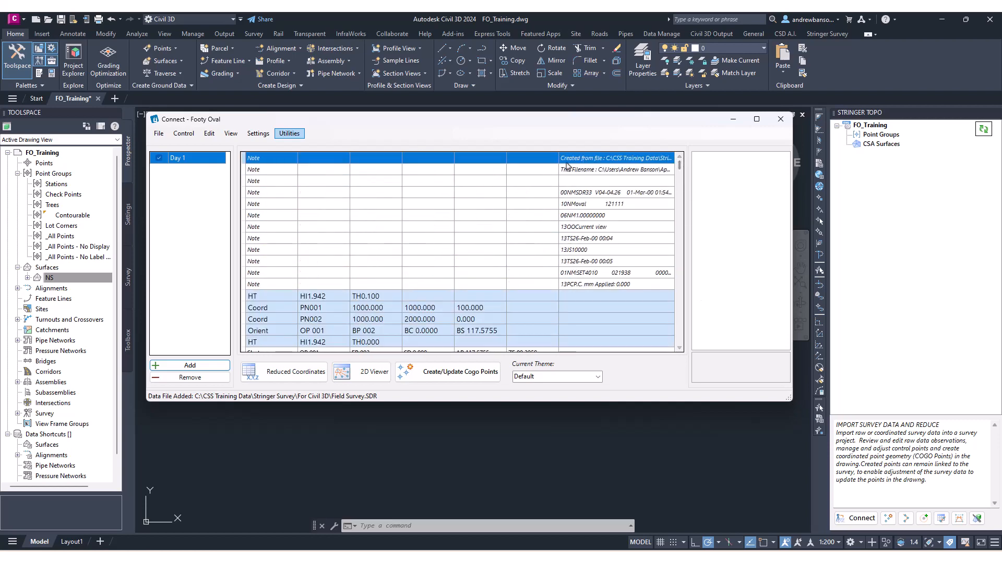
scroll(447, 220, down, 2)
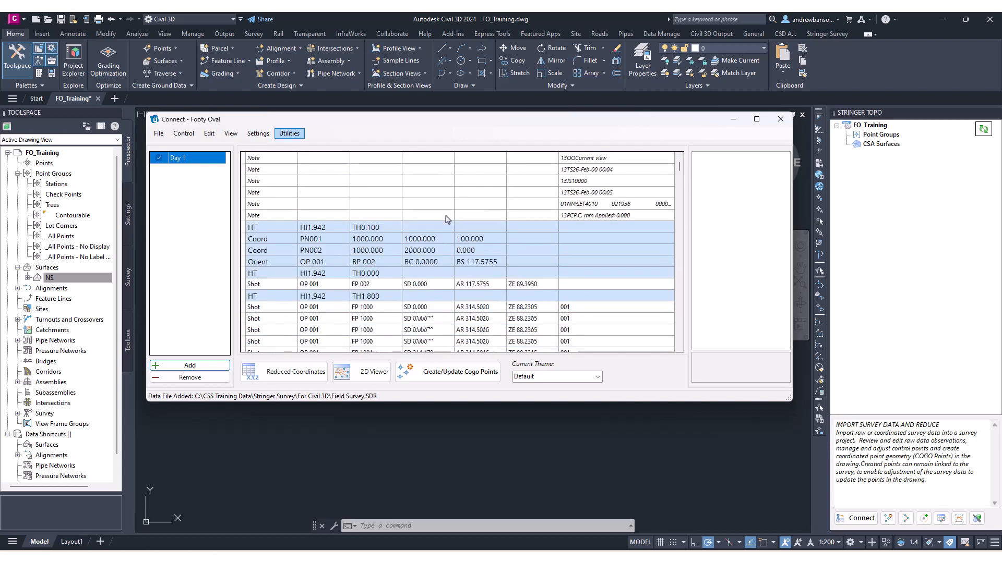
Step: Inspect the instrument and target height properties of the first HT record in Day 1
click(258, 228)
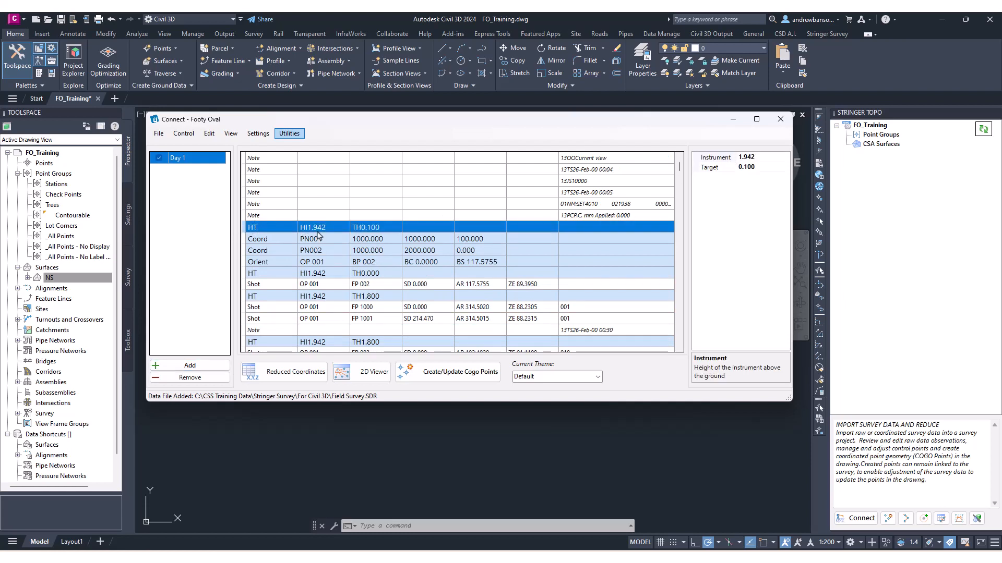
click(738, 159)
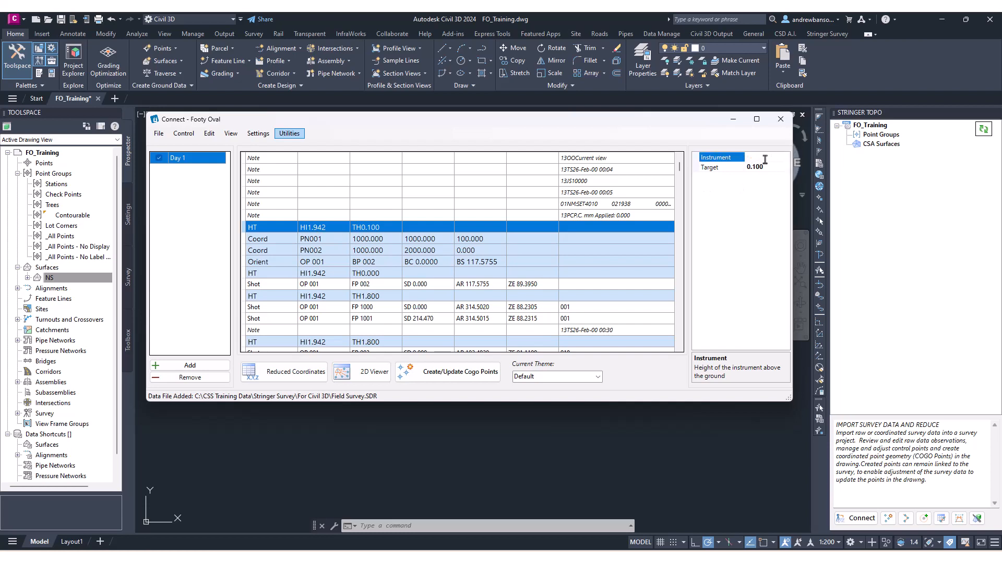
click(755, 159)
click(768, 168)
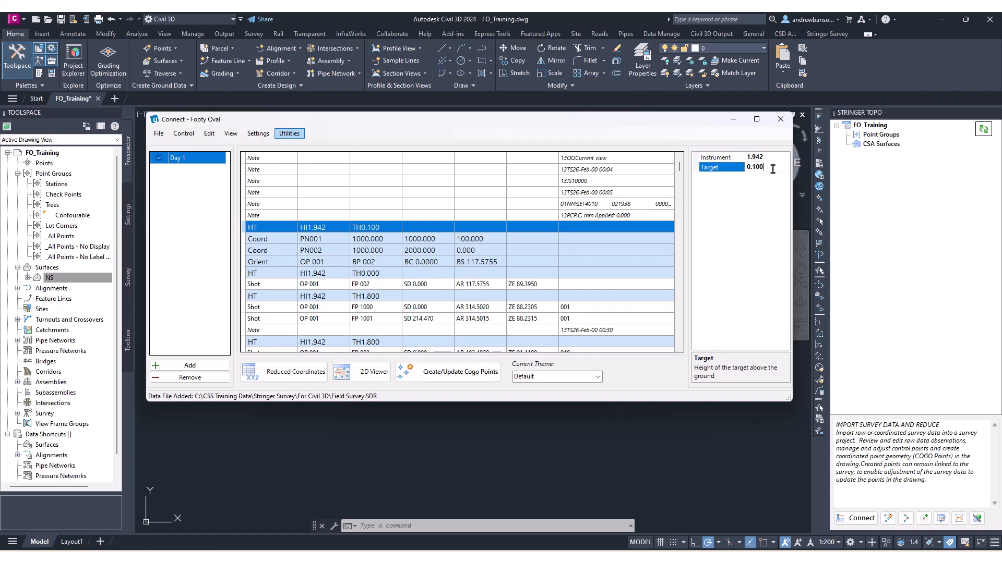
Step: Inspect the coordinate properties of the Coord records for points 001 and 002
click(307, 241)
drag(744, 157, 751, 158)
click(298, 243)
click(296, 256)
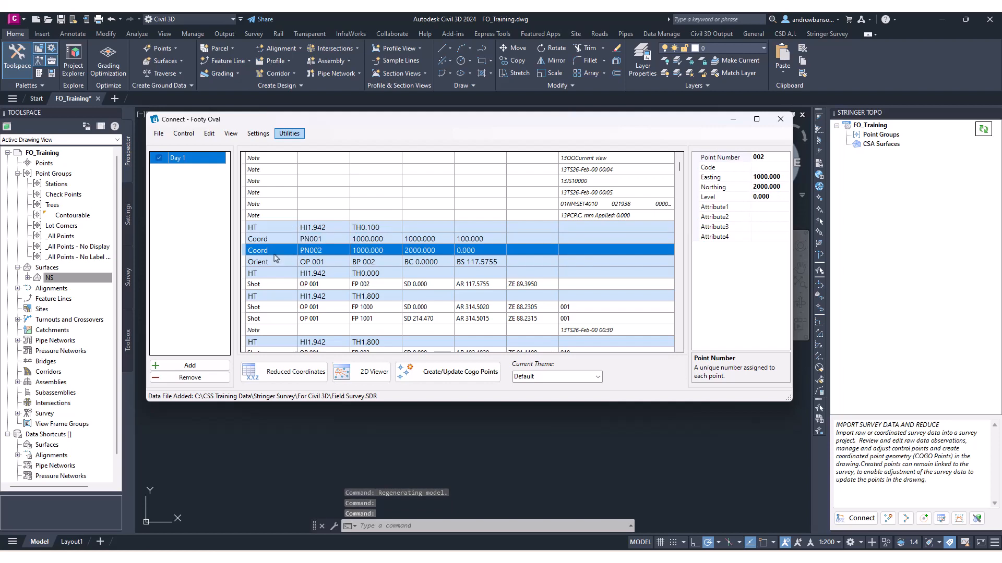
click(328, 242)
click(326, 253)
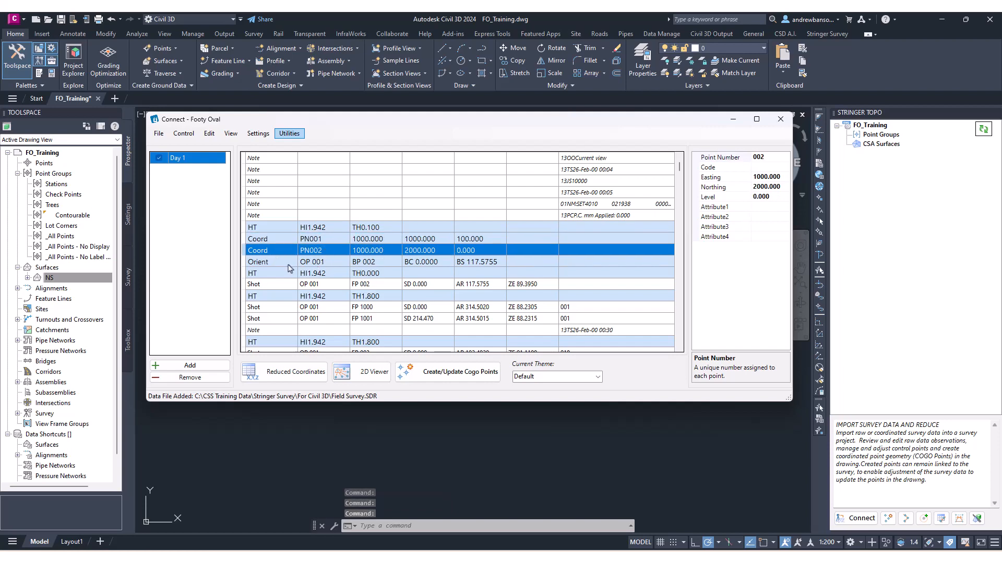
Step: Inspect the Orient record and the following shot records from station 001, including points 1000, 004 and 005
click(280, 264)
scroll(321, 265, down, 1)
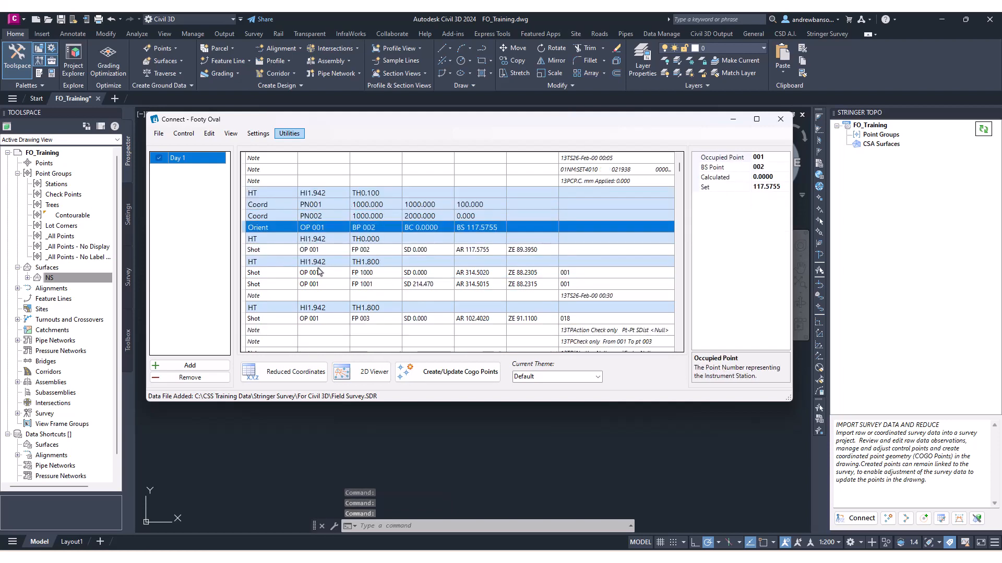
click(321, 270)
scroll(321, 270, down, 2)
click(321, 251)
click(319, 307)
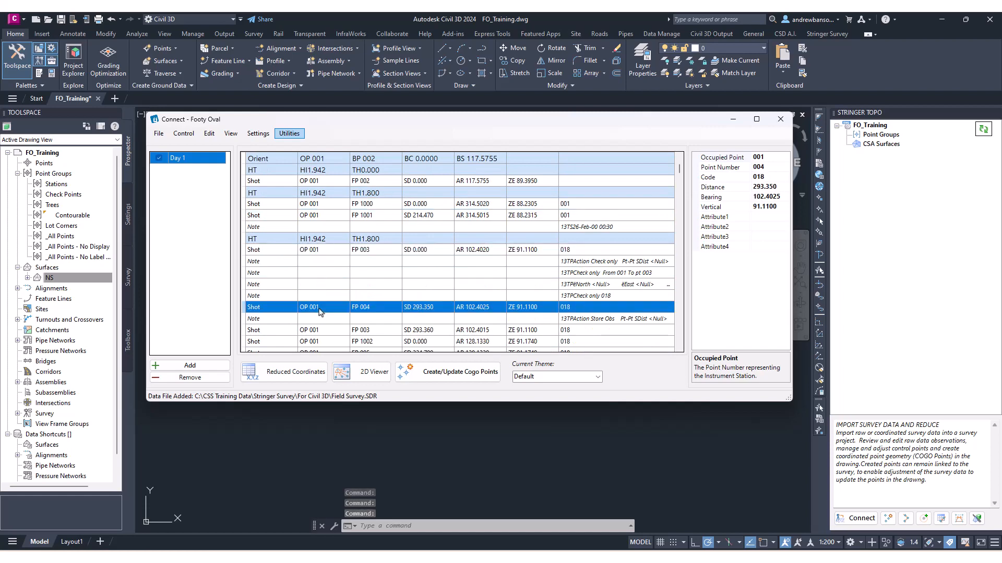
click(320, 319)
scroll(326, 337, down, 1)
scroll(324, 333, down, 1)
click(334, 318)
click(448, 285)
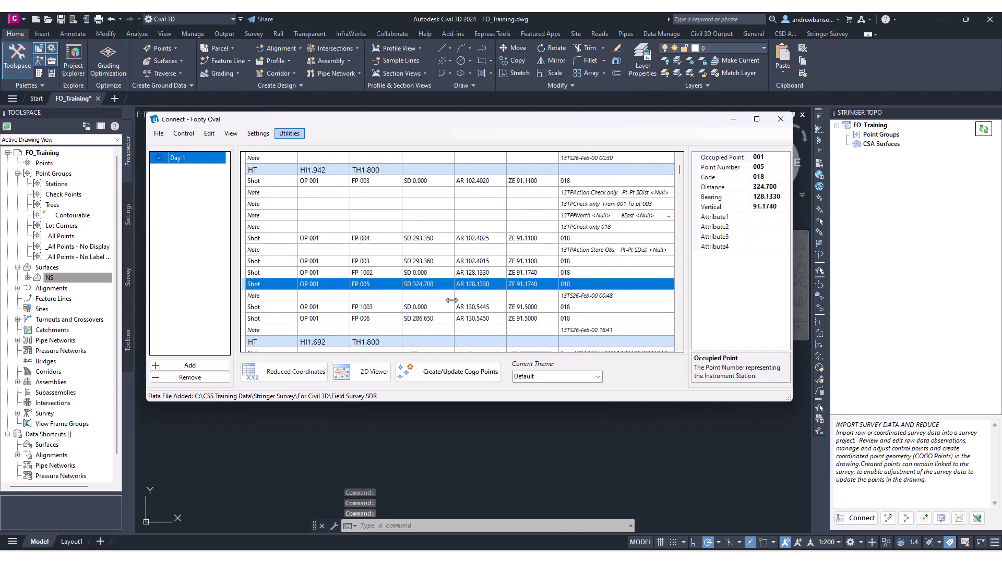
Step: Set the instrument height of the first HT record in Day 1 to 2
scroll(452, 295, up, 7)
click(388, 297)
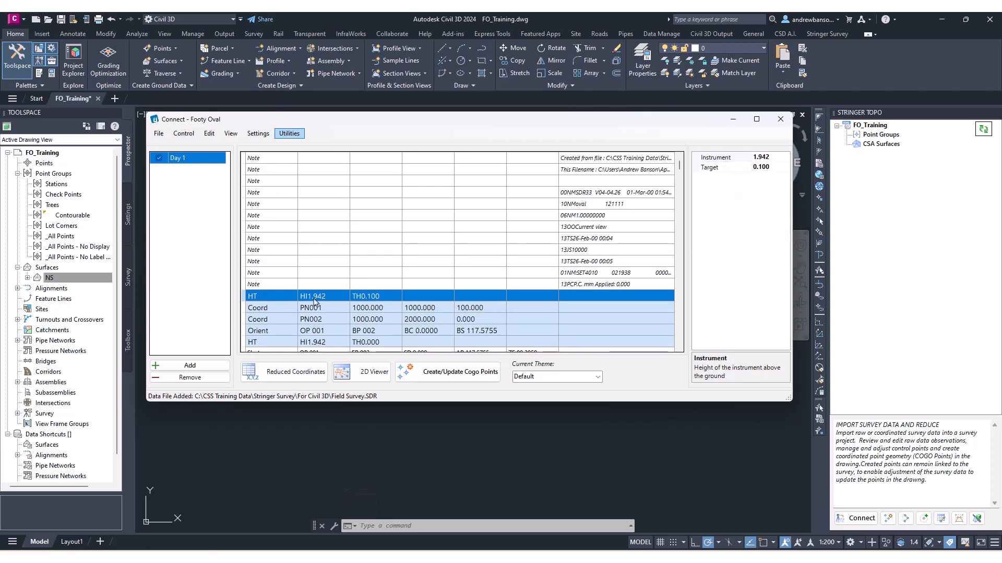
click(712, 158)
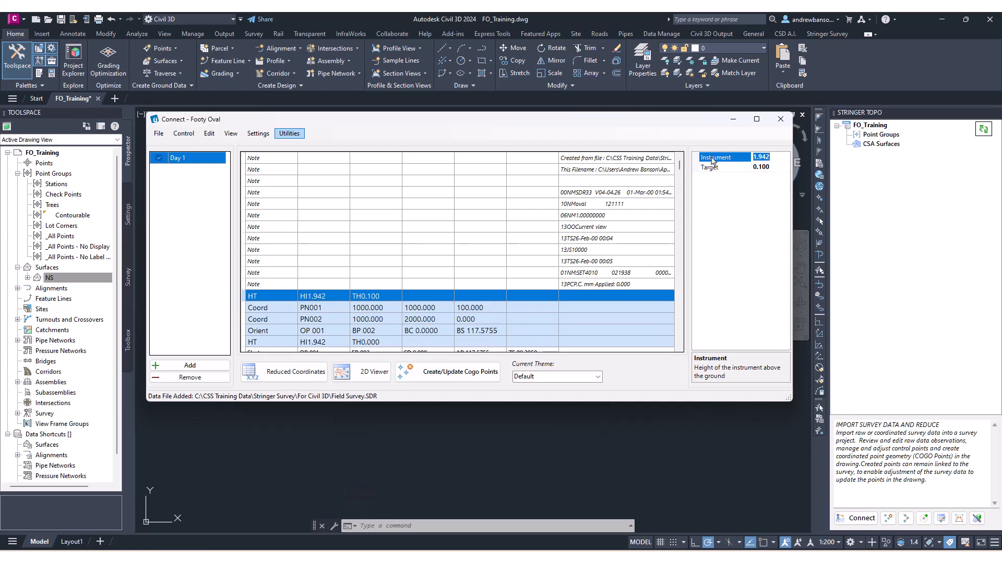
text(2)
key(Return)
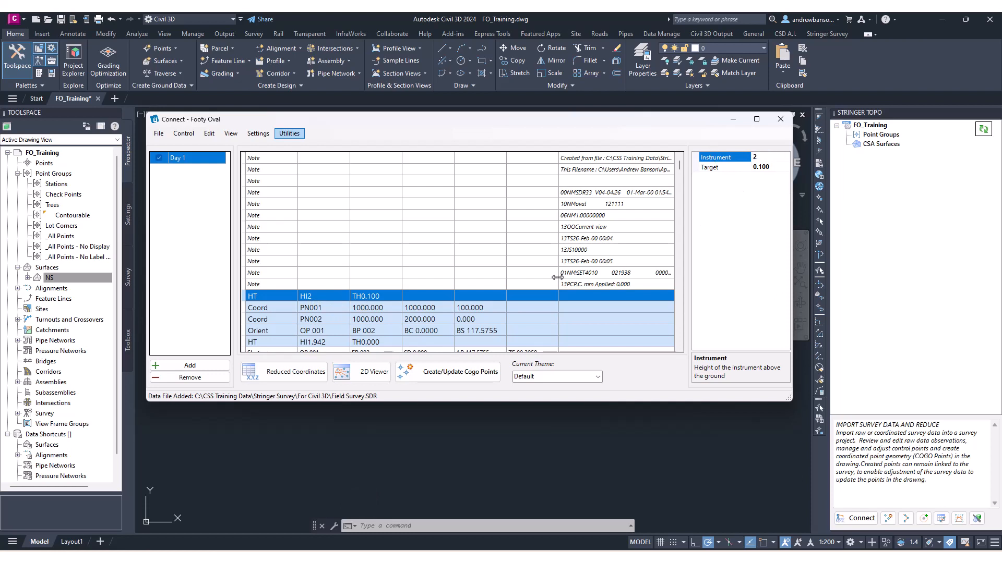
click(500, 319)
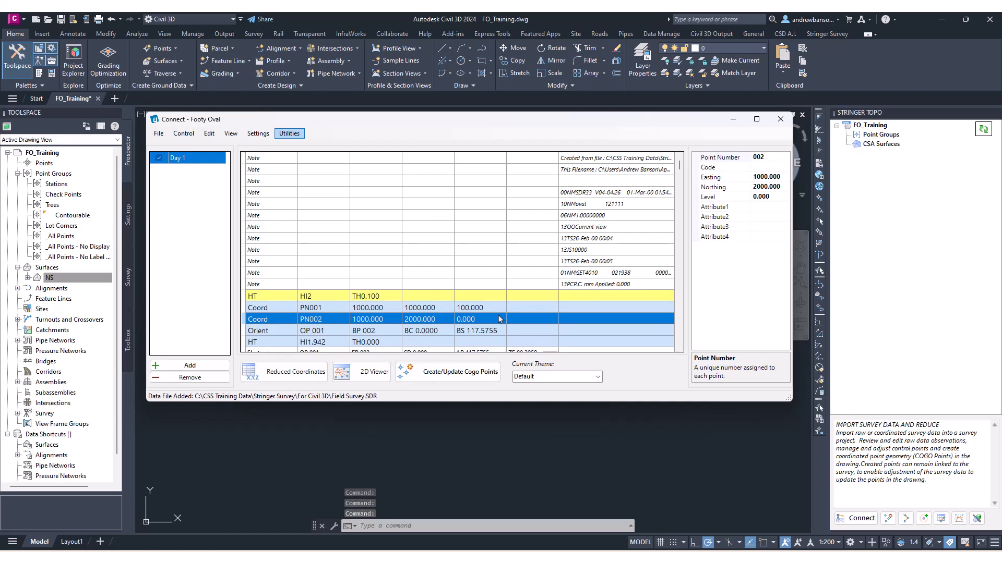
click(377, 296)
click(471, 308)
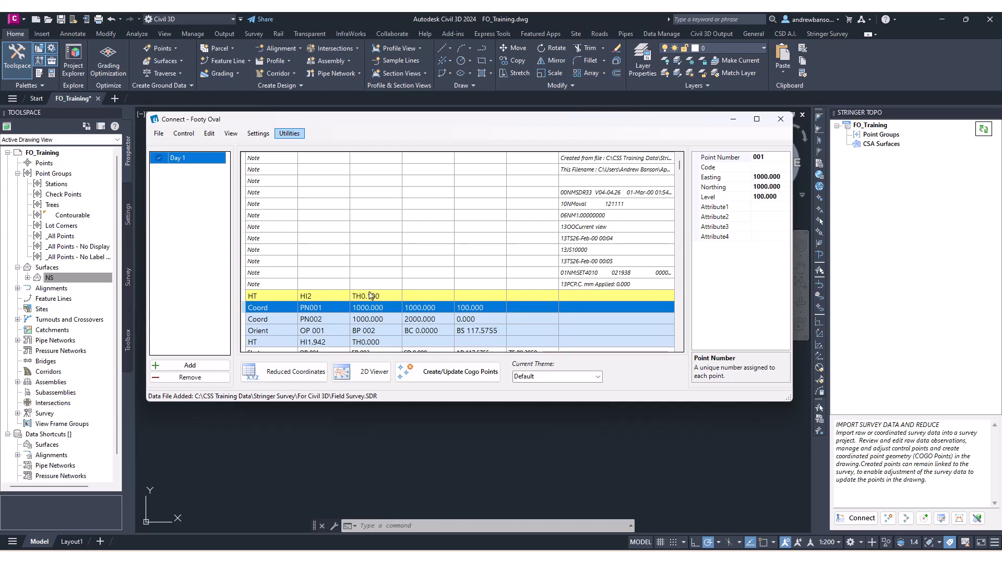
Step: Reset the edited first HT record to its originally imported values
click(418, 298)
right_click(418, 299)
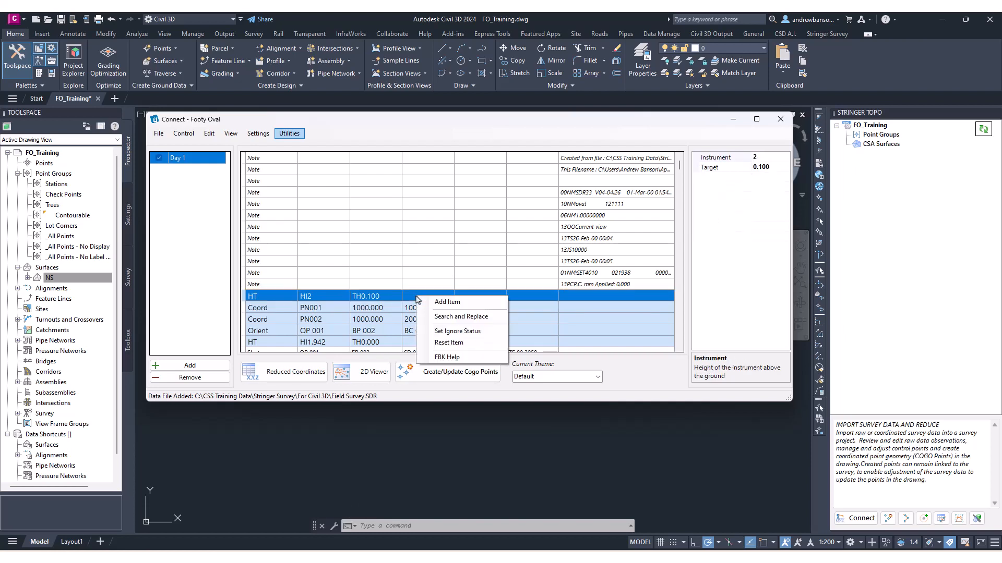
click(479, 344)
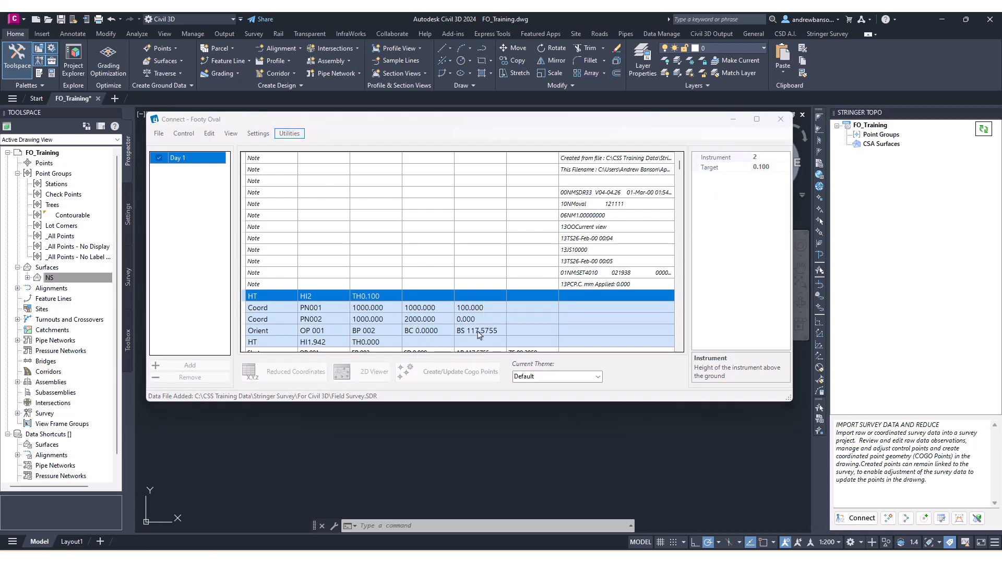
click(500, 280)
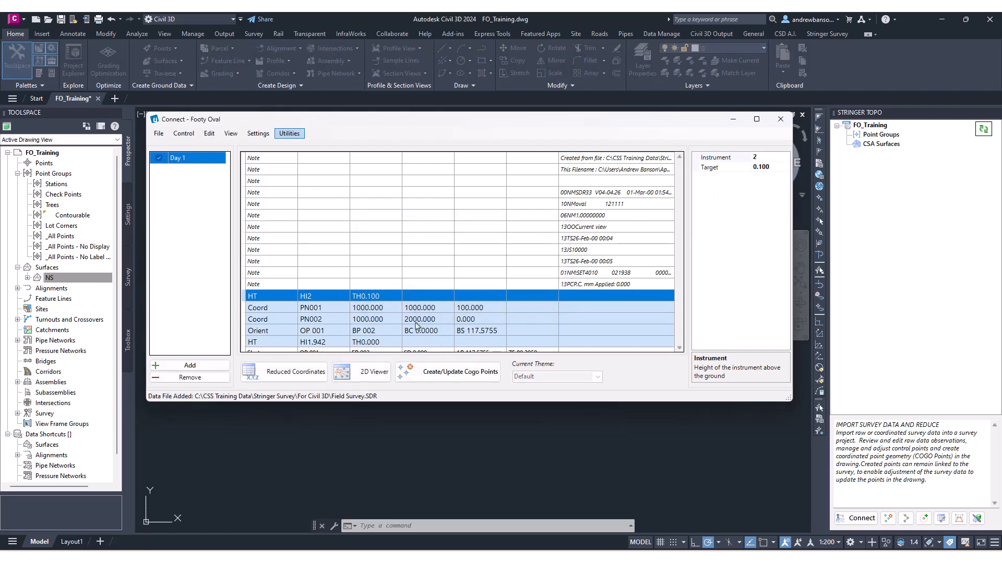
click(311, 308)
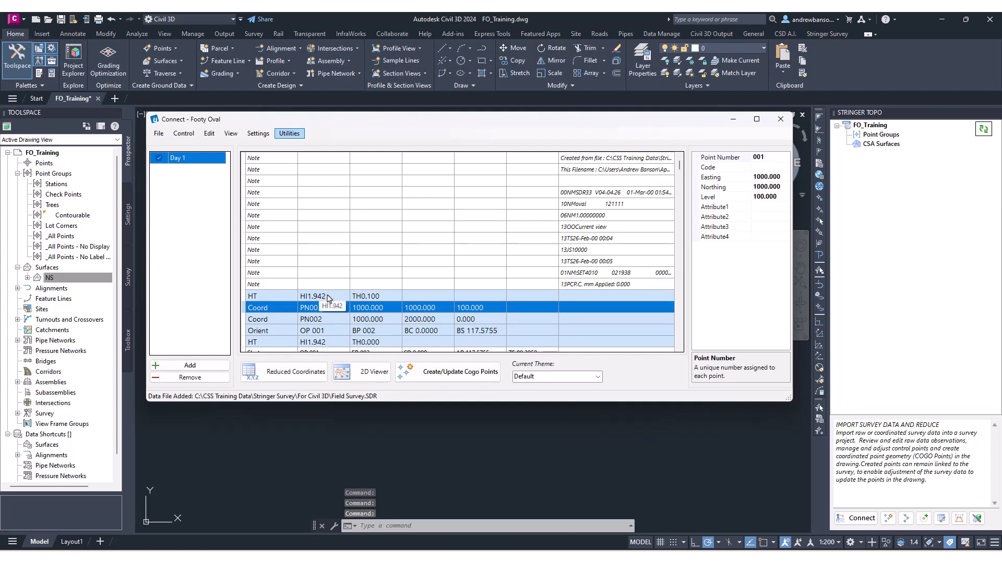
click(328, 297)
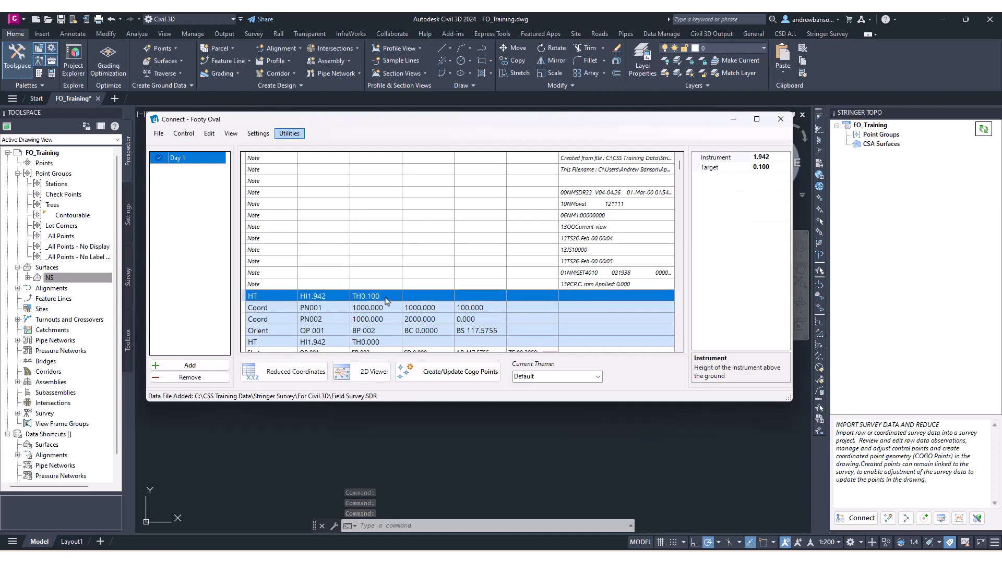
Step: Set the ignore status on the shot record from station 001 to point 1000
scroll(387, 302, down, 3)
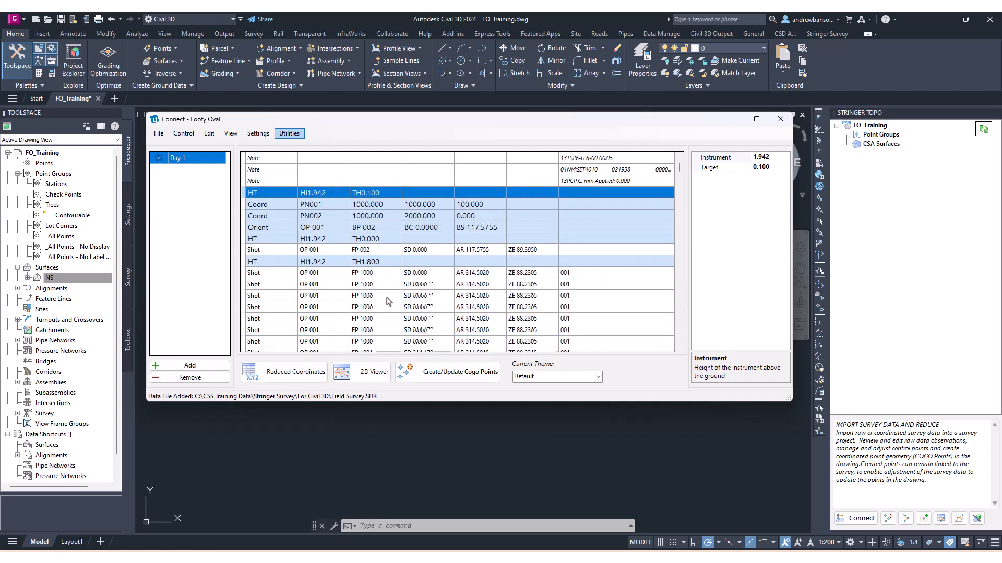
click(333, 278)
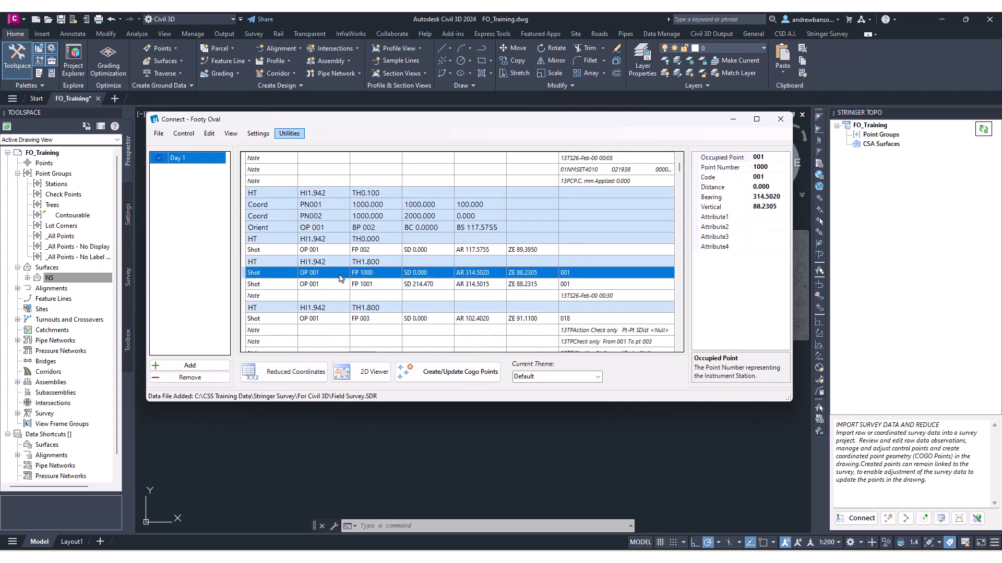
right_click(334, 277)
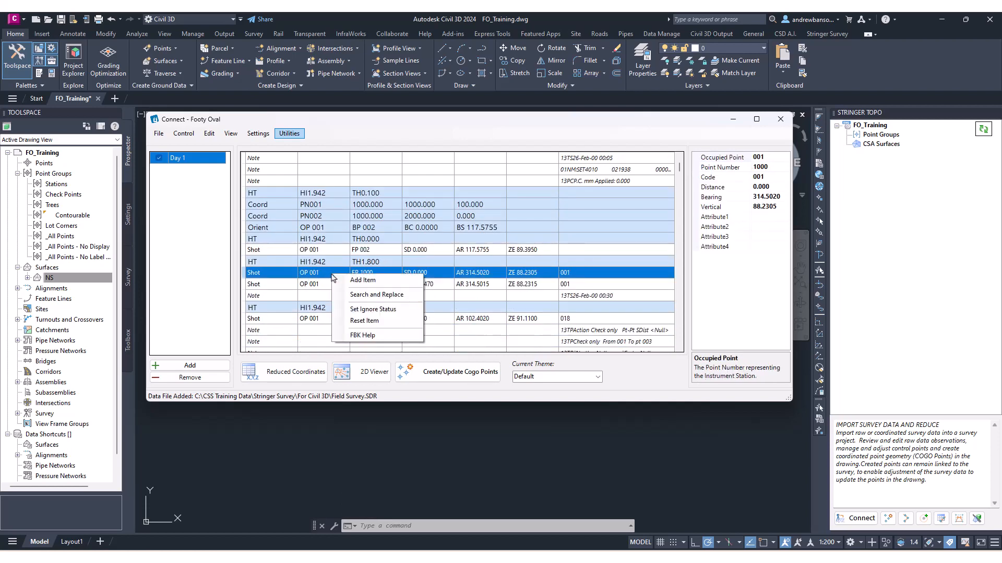
click(386, 310)
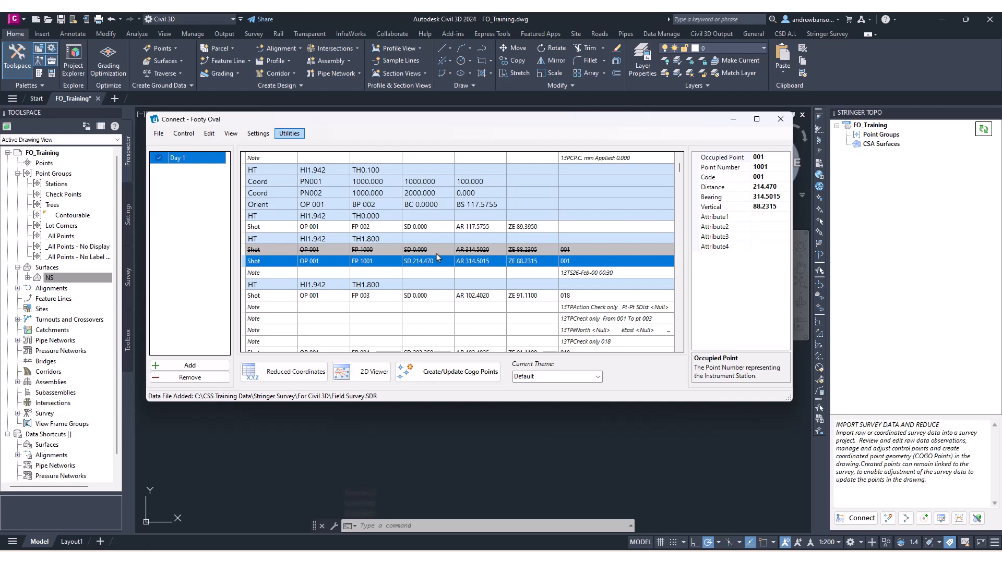
Step: Remove the ignore status from the shot record for point 1000
click(397, 250)
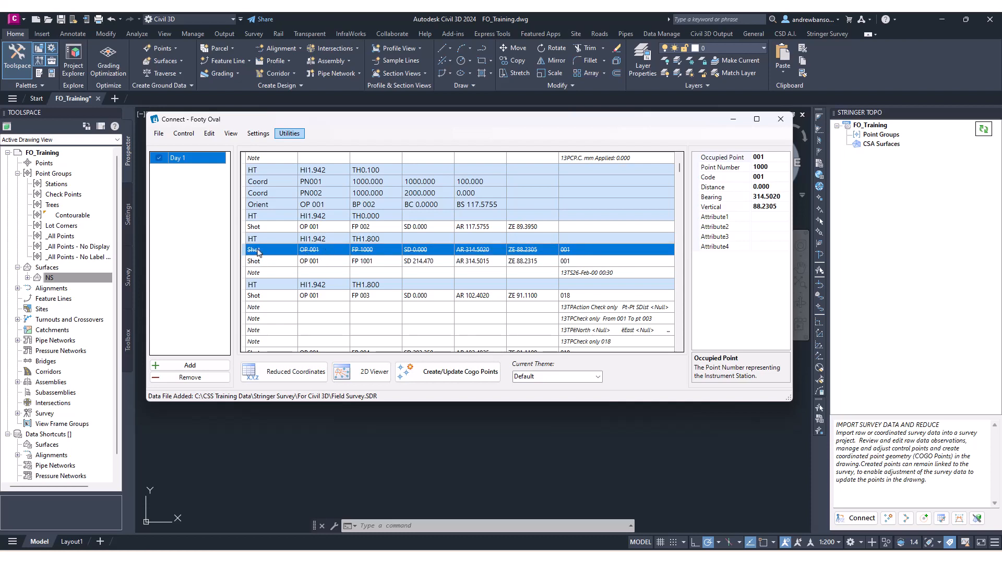
shift+click(334, 261)
right_click(340, 255)
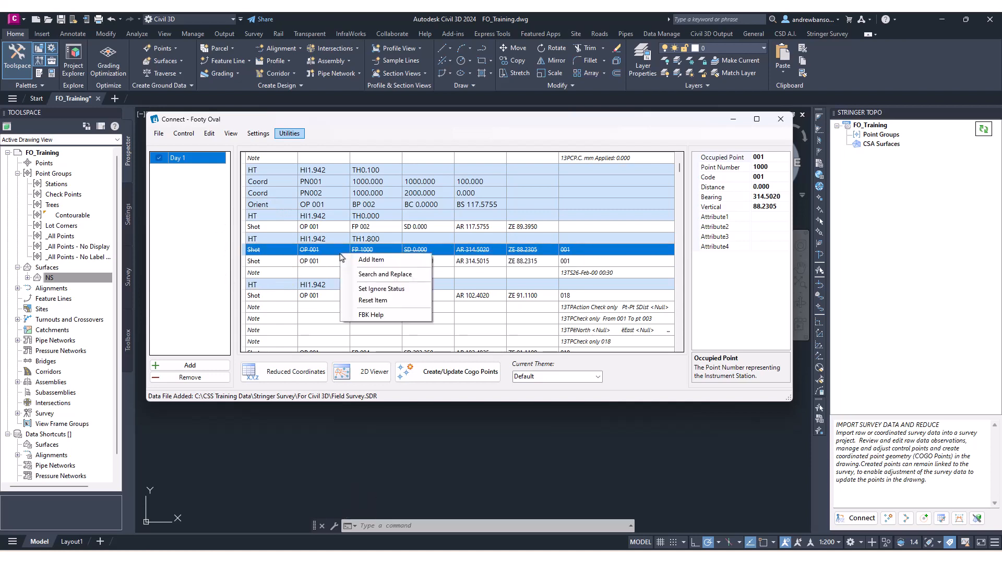
click(381, 290)
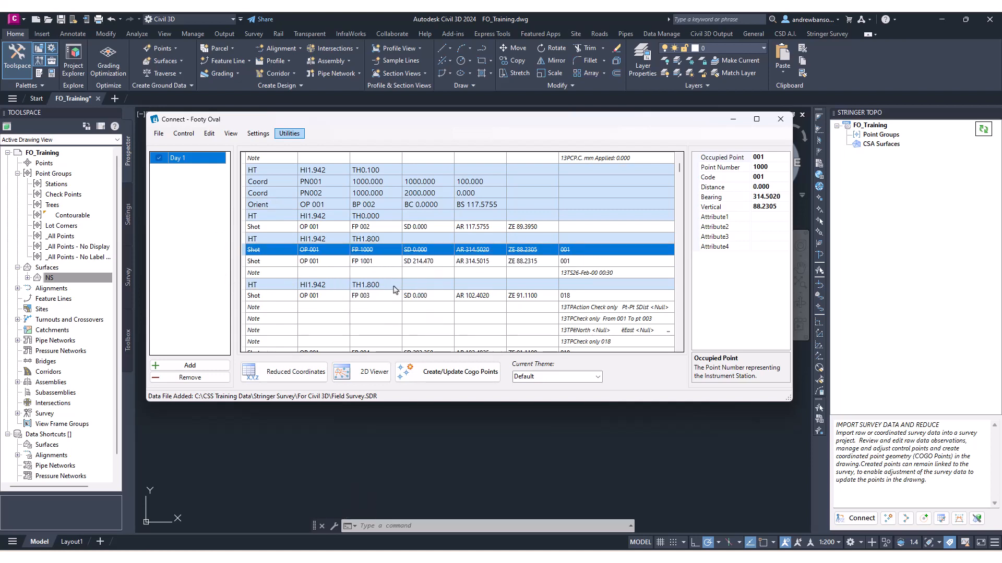
click(386, 261)
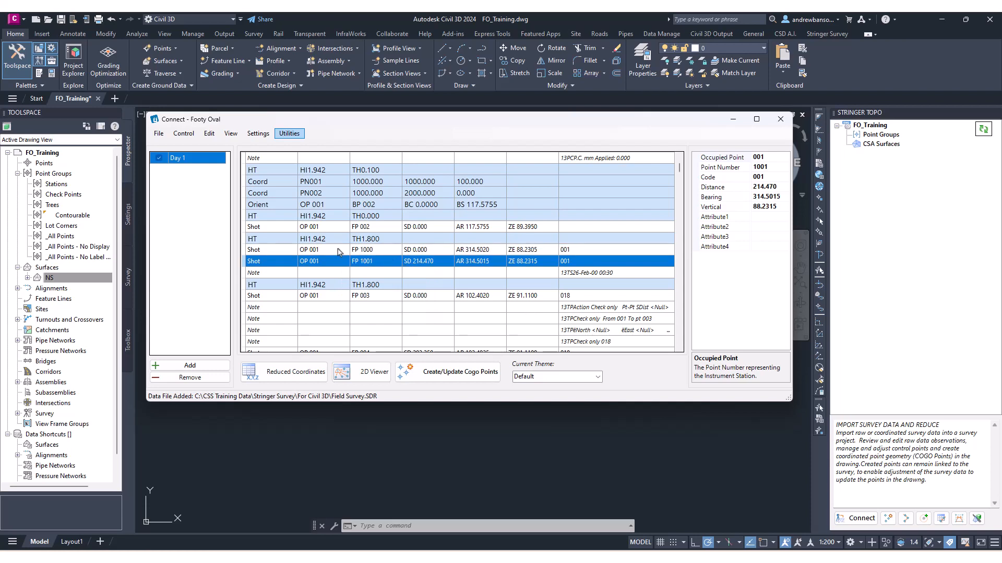
Step: Review the Instrument Height, Shot and Note types in Add Record for the point 1000 shot without adding a record
right_click(396, 253)
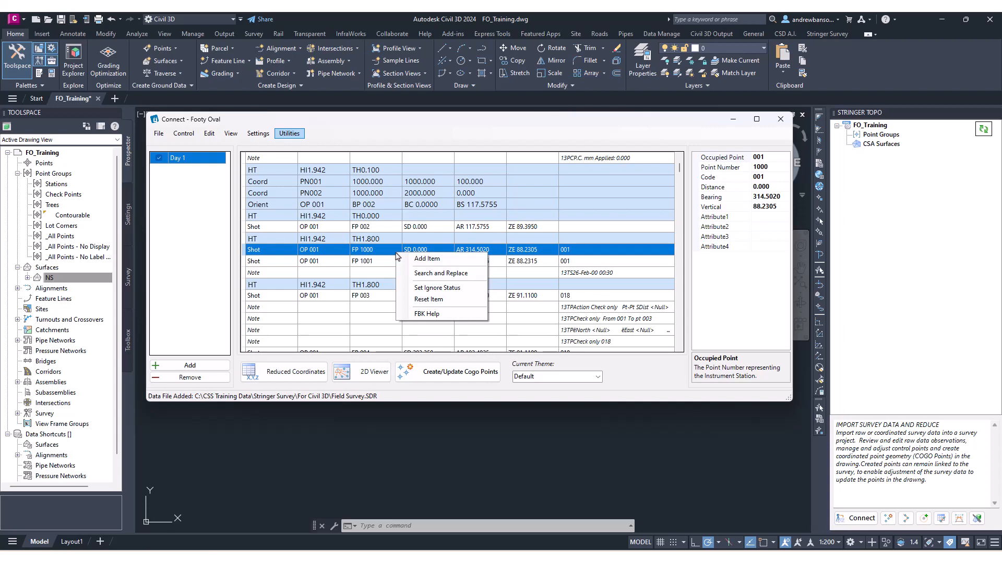
click(425, 259)
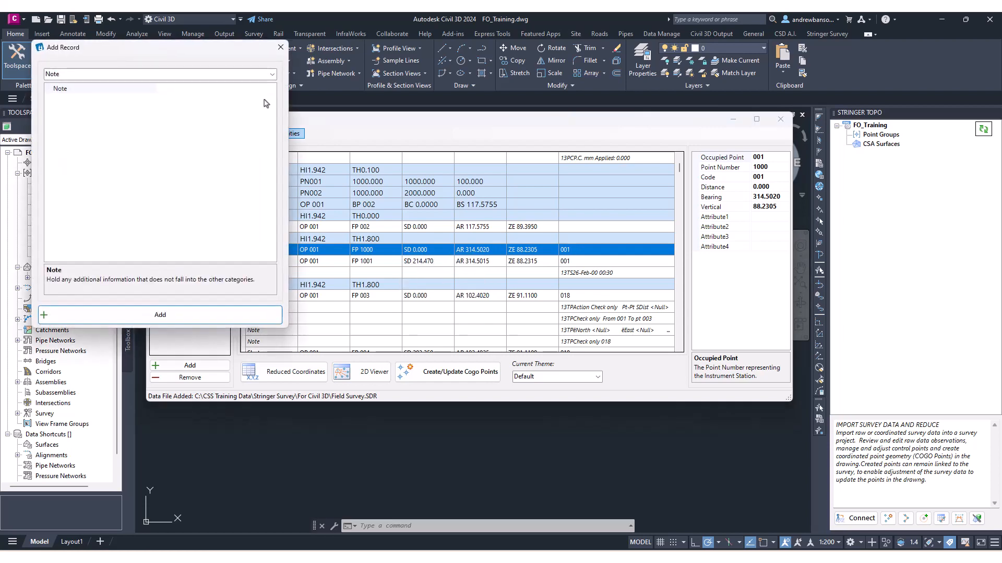
drag(231, 53, 644, 142)
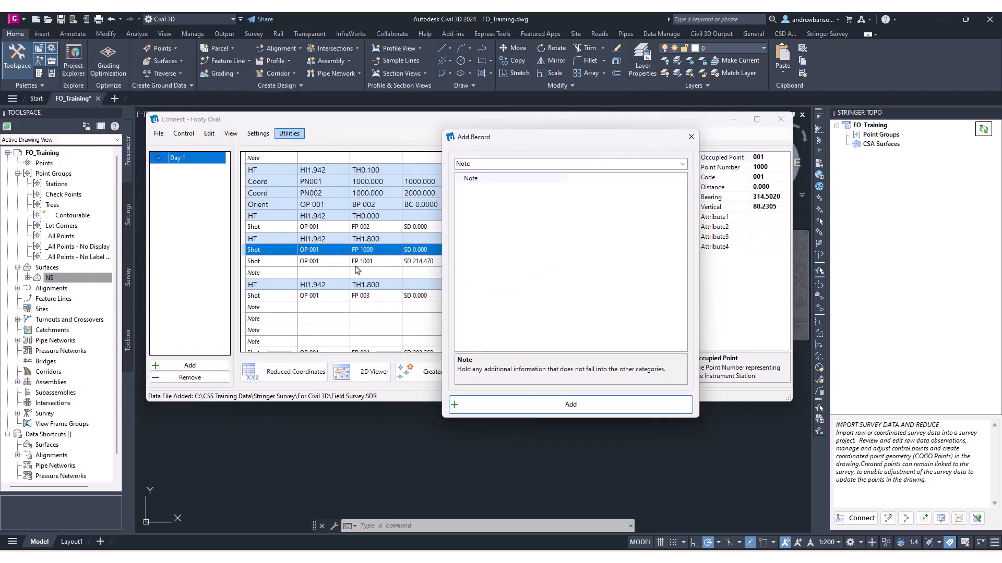
click(683, 164)
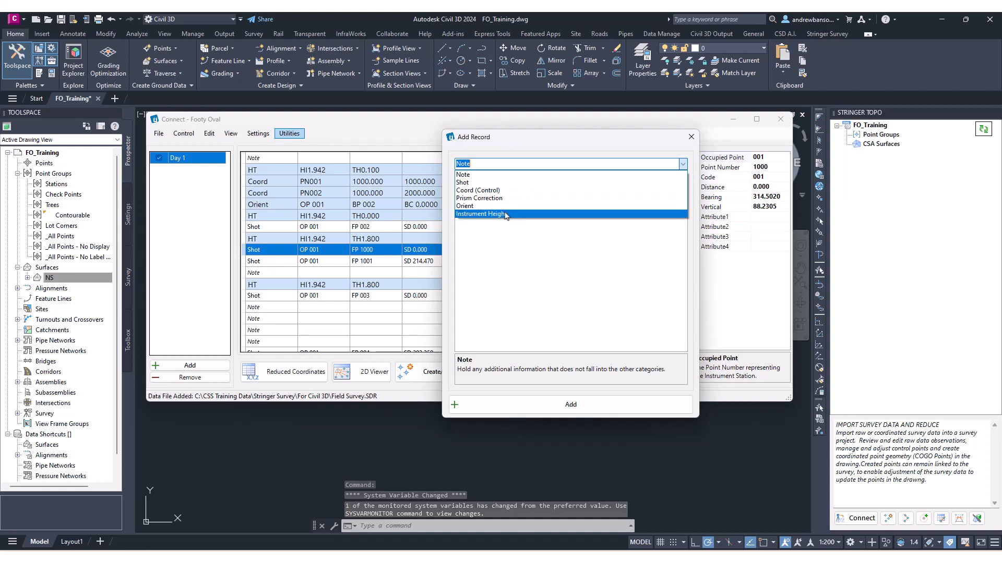
click(516, 214)
click(682, 164)
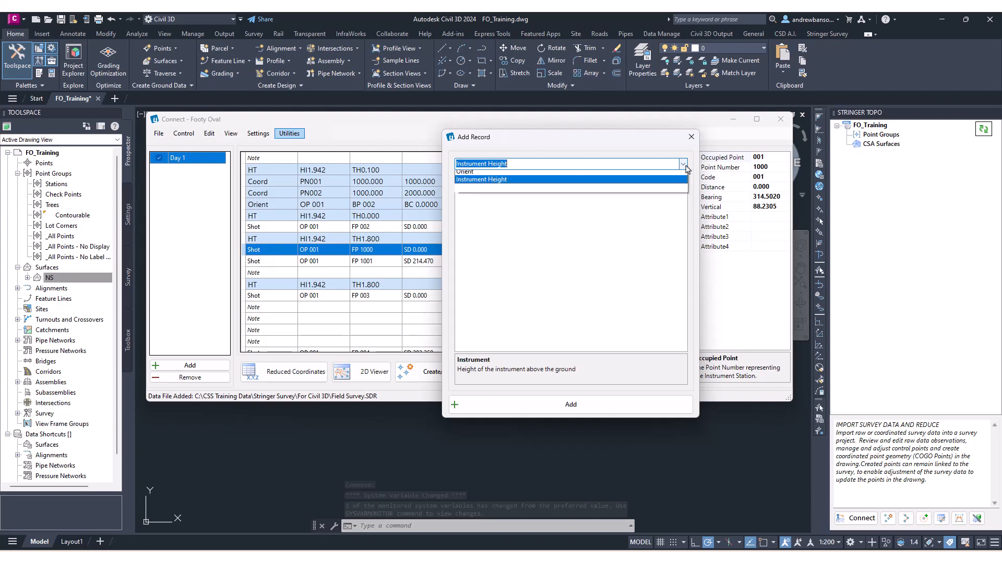
click(662, 186)
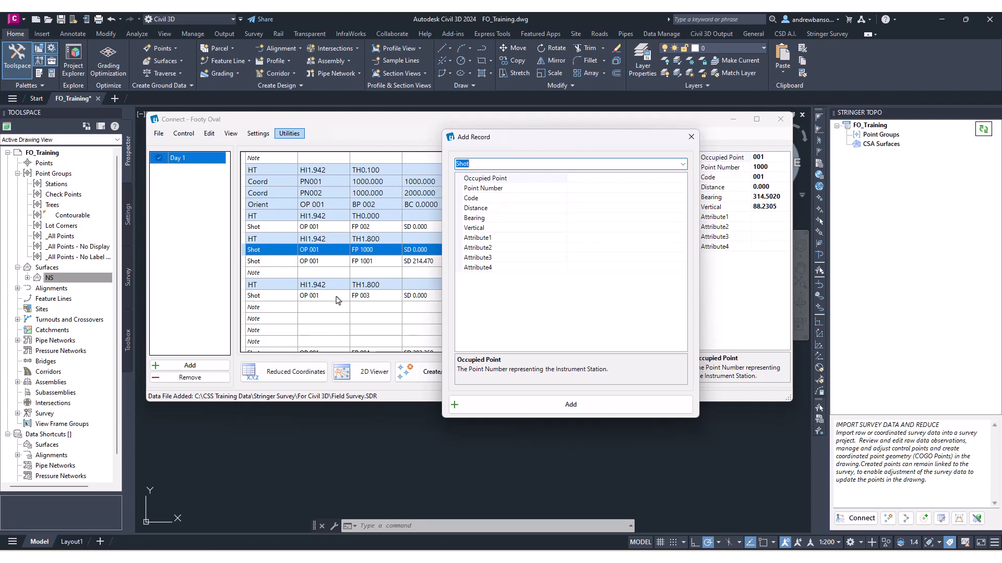
click(680, 164)
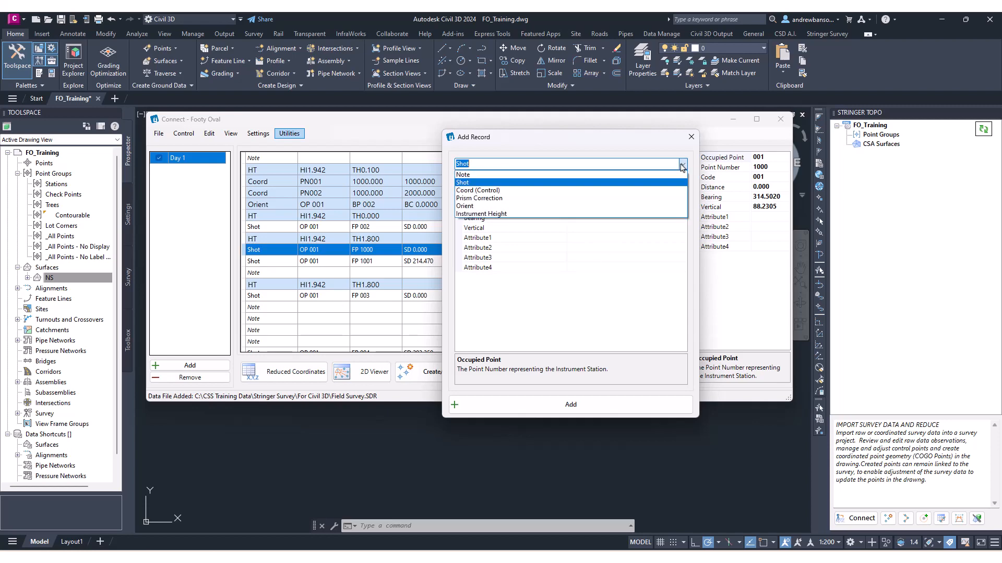
click(649, 176)
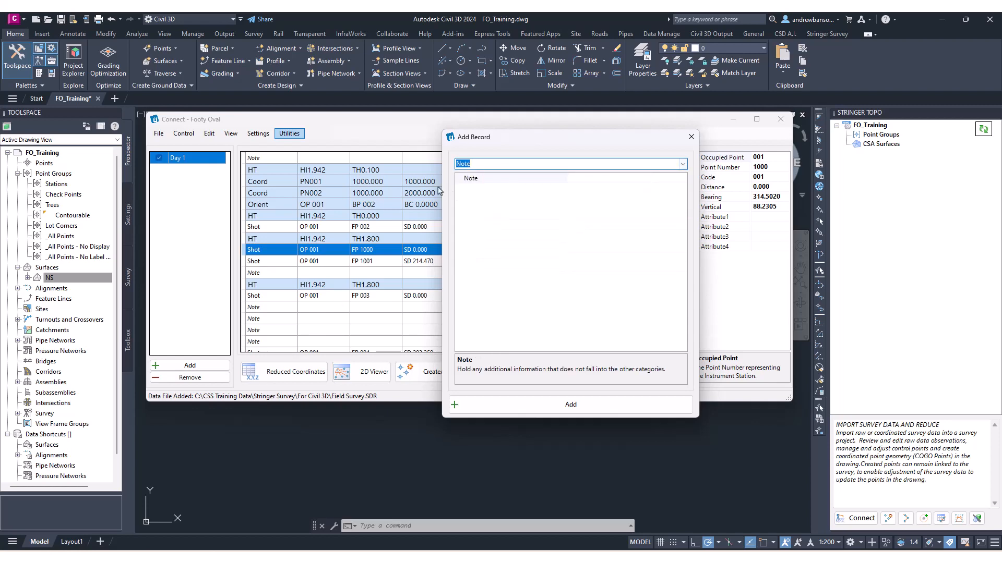
click(691, 137)
Step: Inspect the shot records for points 1001 and 005 and check the editing commands available for the point 005 shot
click(451, 264)
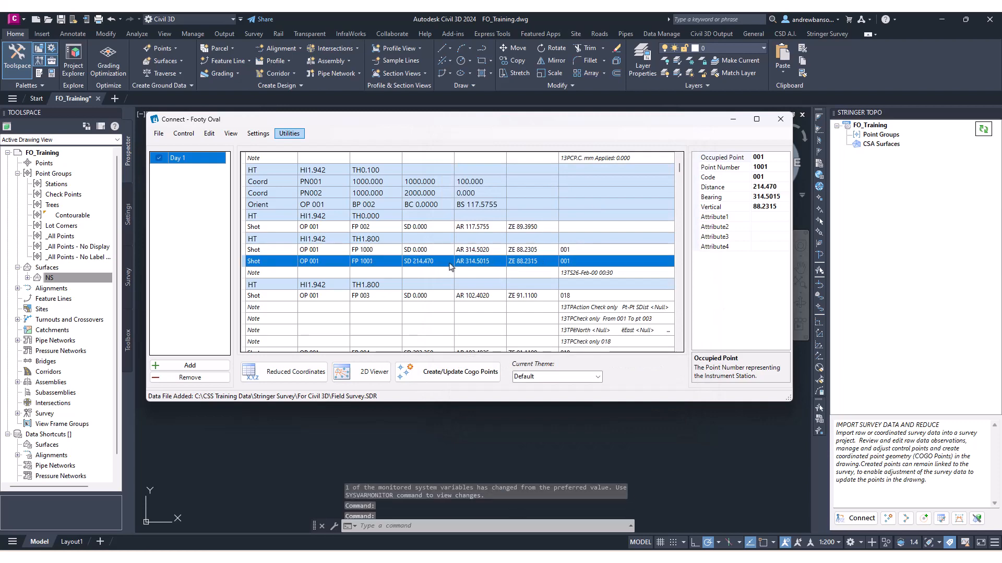
scroll(447, 266, up, 2)
scroll(441, 280, down, 5)
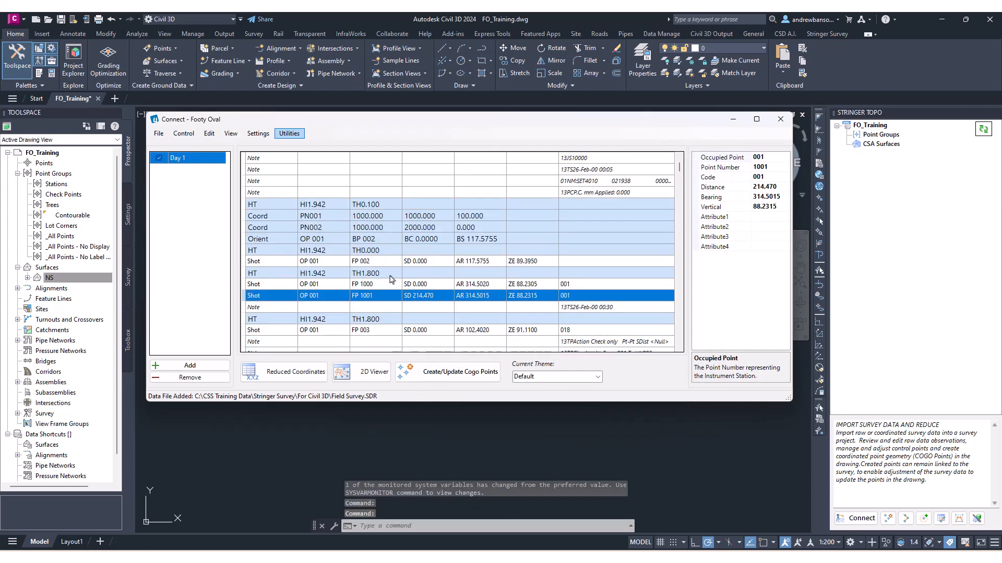
click(413, 274)
click(413, 297)
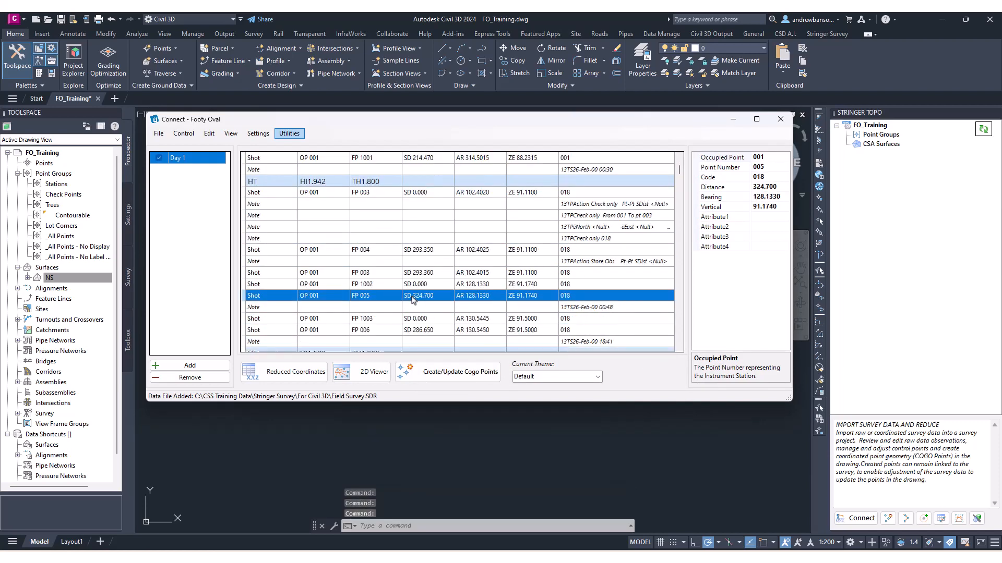
click(749, 203)
click(474, 277)
click(446, 300)
right_click(446, 301)
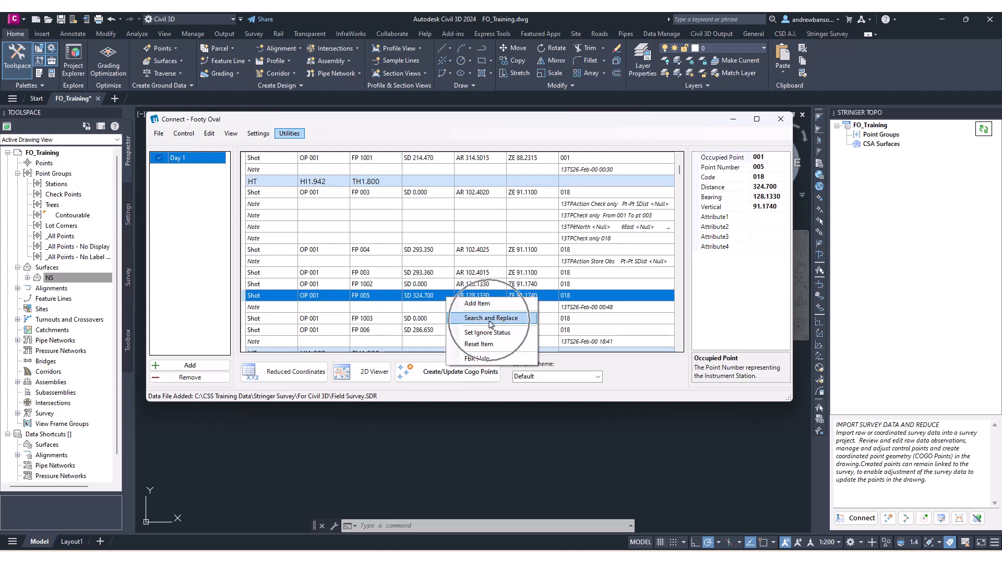
click(328, 309)
Step: Reposition the Connect window and open the 2D Viewer for the Day 1 survey data
drag(388, 126, 379, 141)
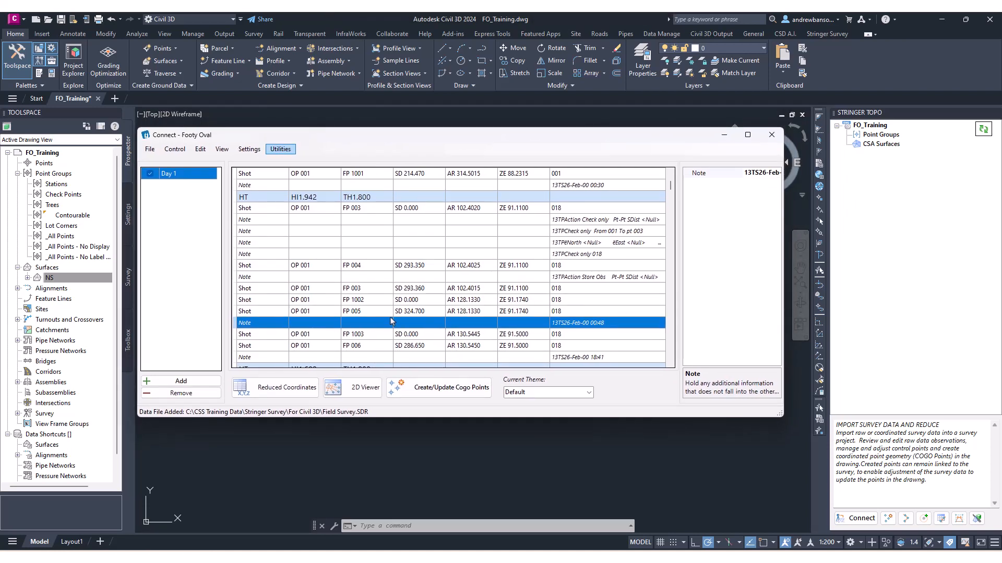
click(363, 392)
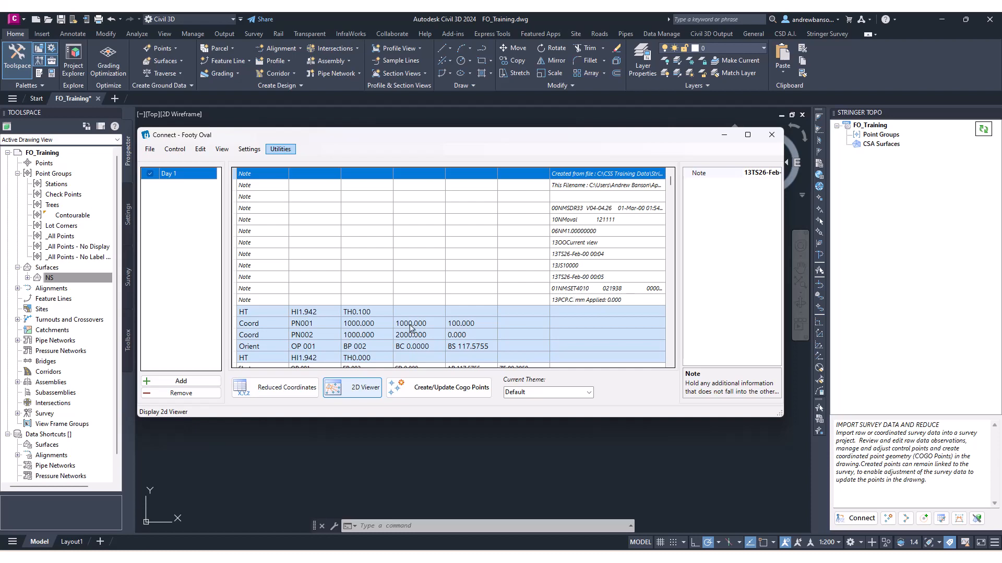
Step: Examine the Day 1 radiations, orientations and control stations in the 2D Viewer, and close the viewer
click(364, 392)
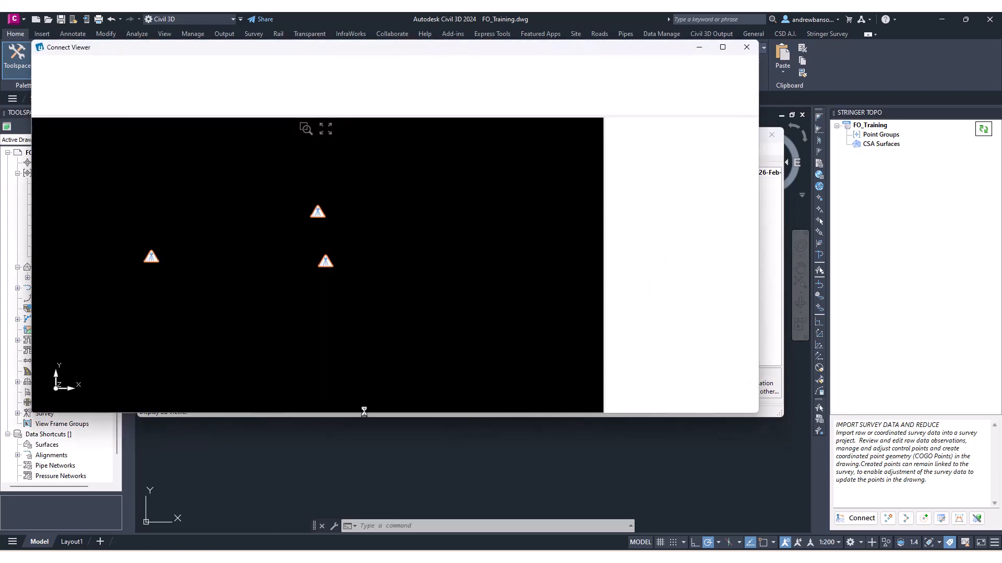
drag(407, 51, 618, 117)
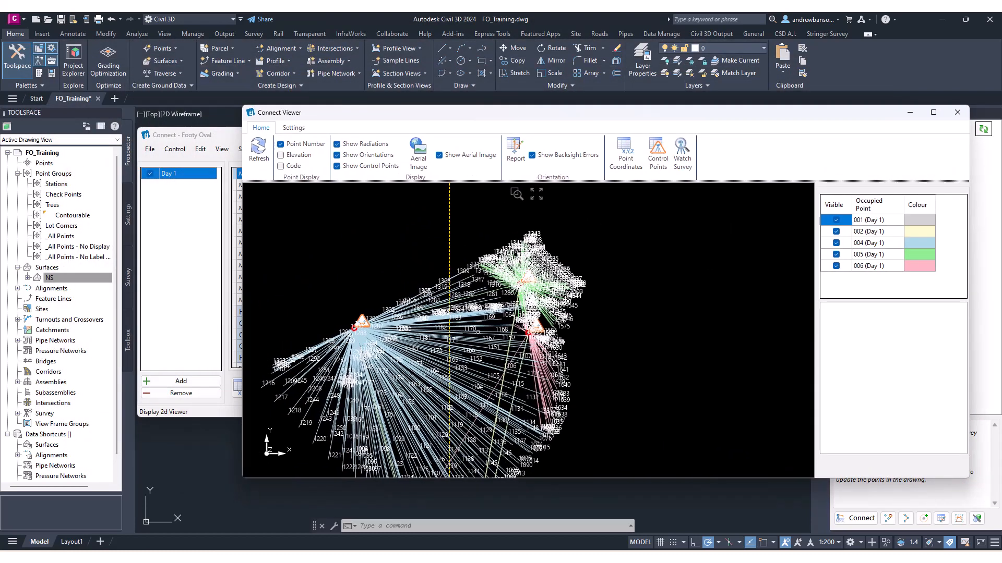
middle_drag(446, 401, 552, 336)
scroll(552, 335, up, 3)
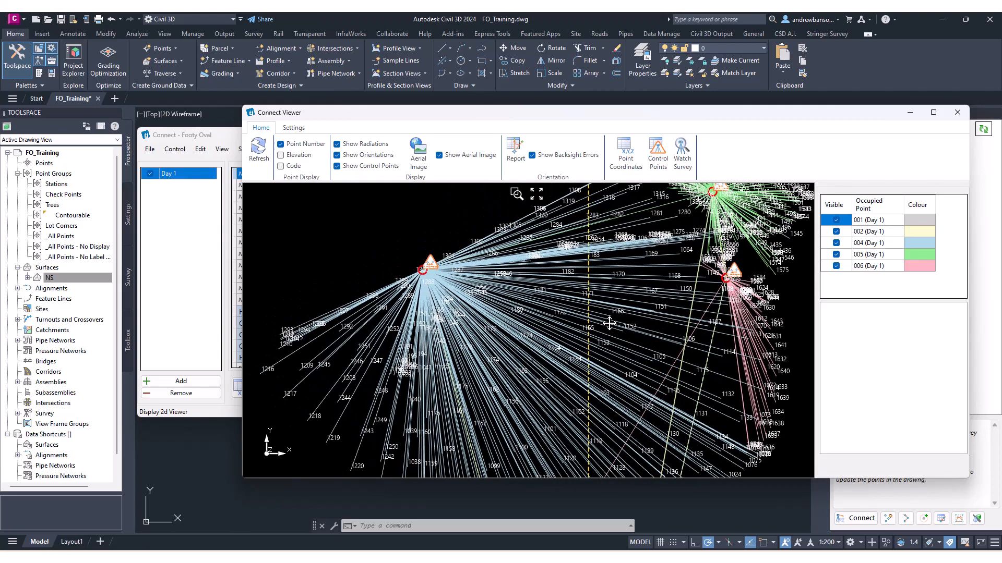
scroll(609, 324, down, 1)
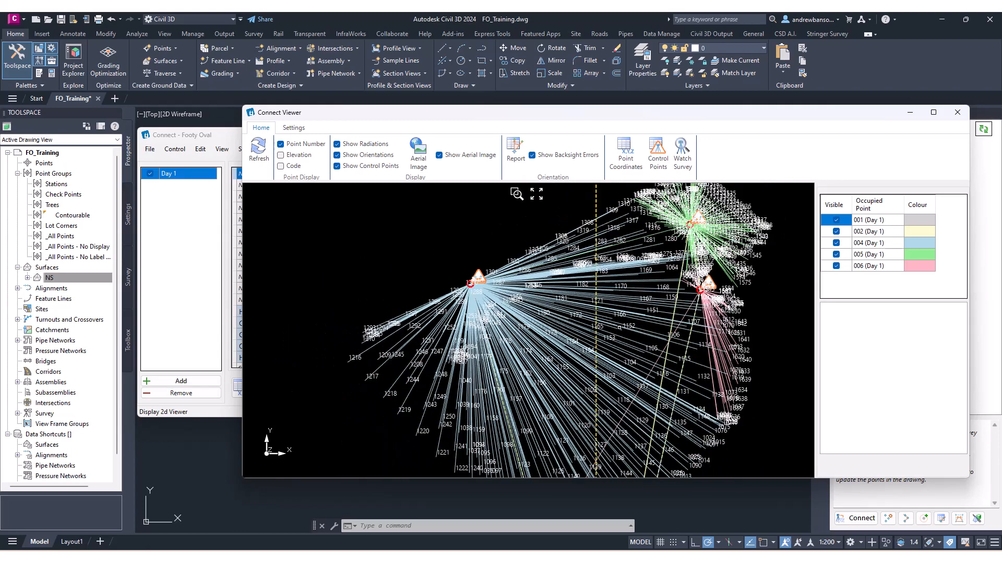
scroll(476, 286, down, 4)
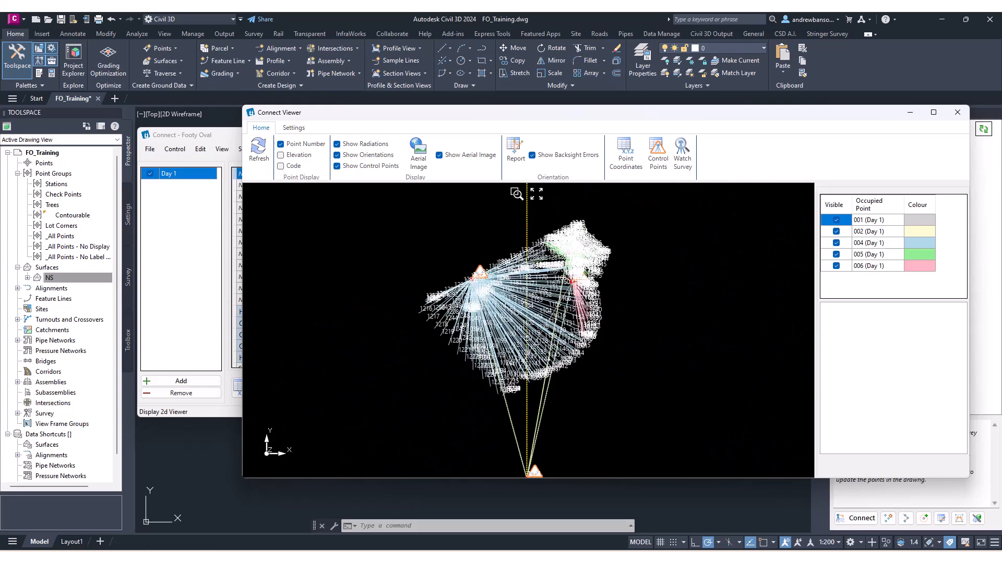
scroll(545, 307, up, 4)
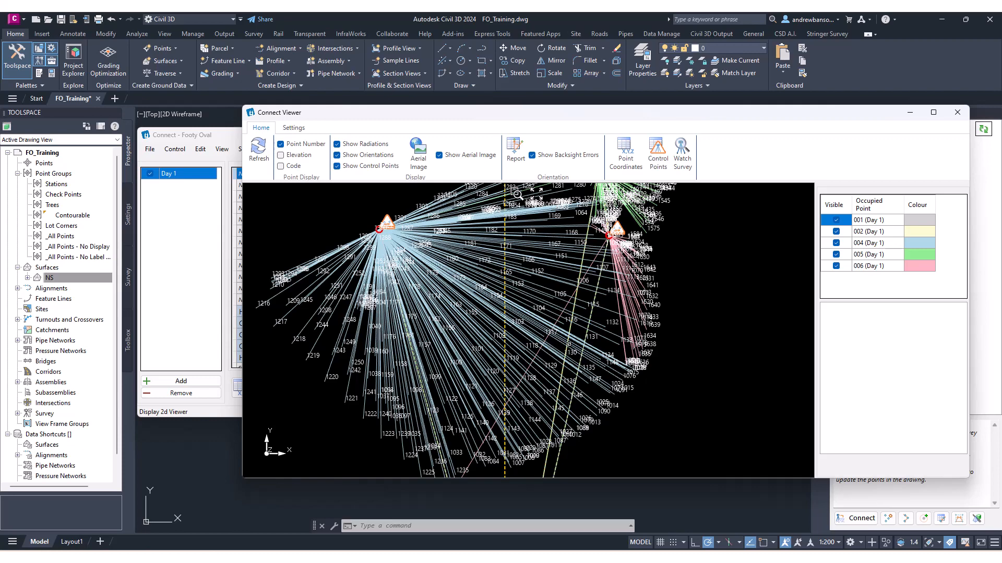
scroll(501, 310, up, 5)
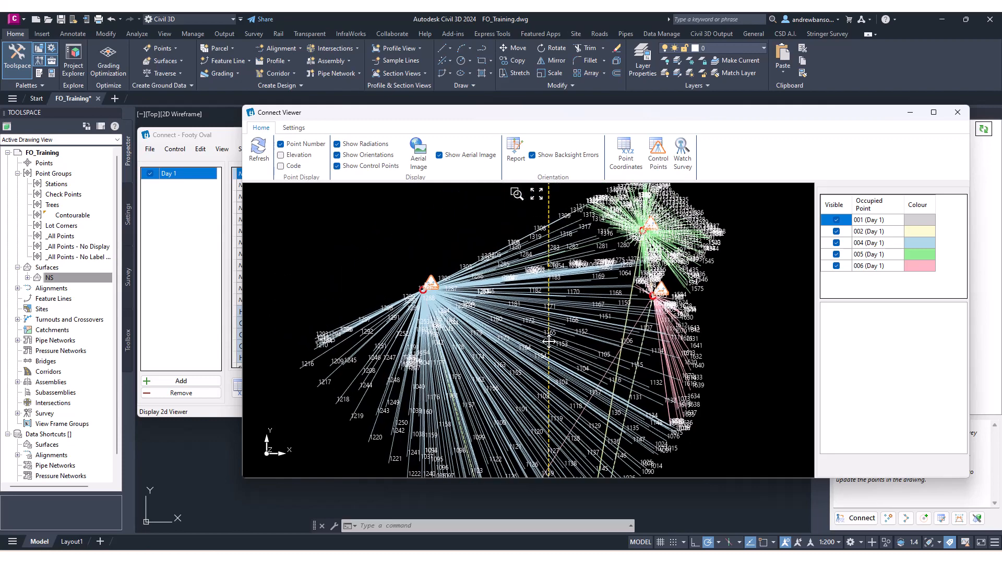
scroll(570, 251, down, 8)
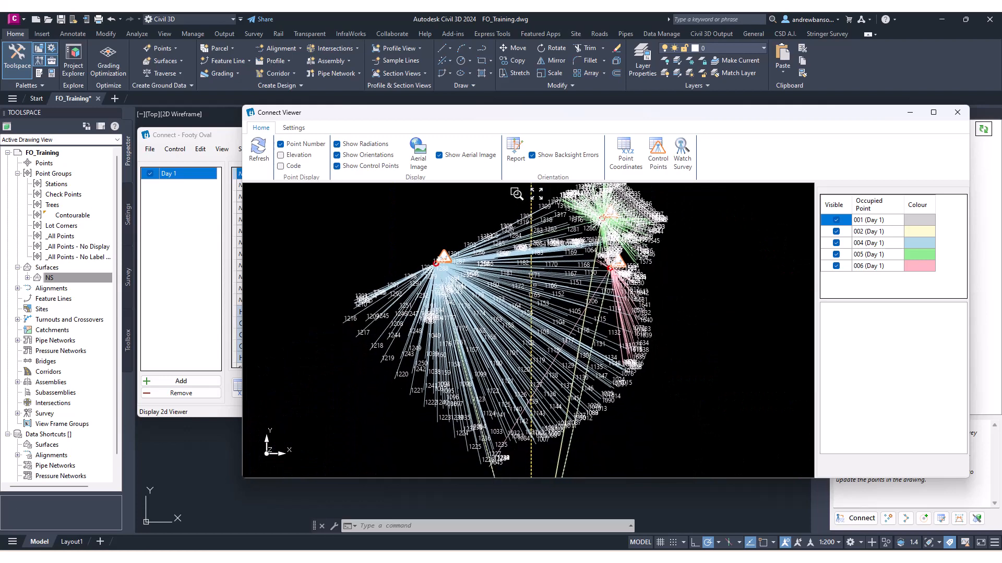
middle_drag(499, 304, 513, 319)
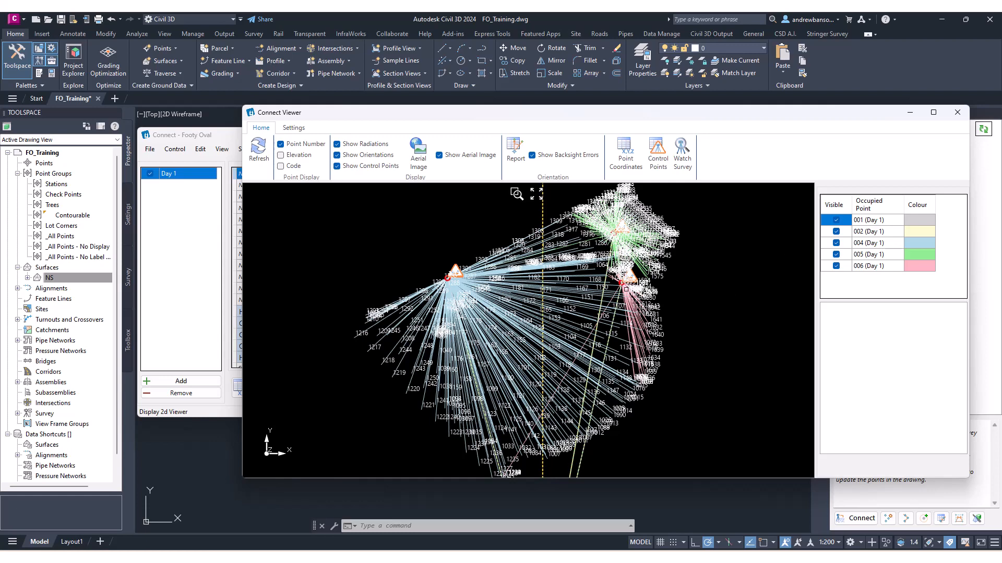
click(957, 112)
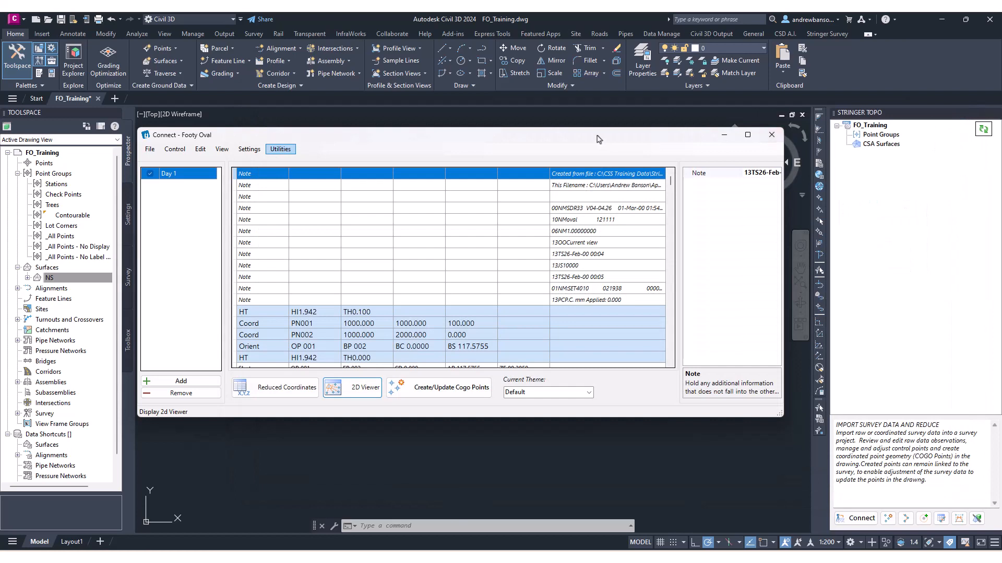
Step: Inspect the point 001 Coord record and the first instrument height record in the Day 1 survey data
drag(598, 139, 592, 125)
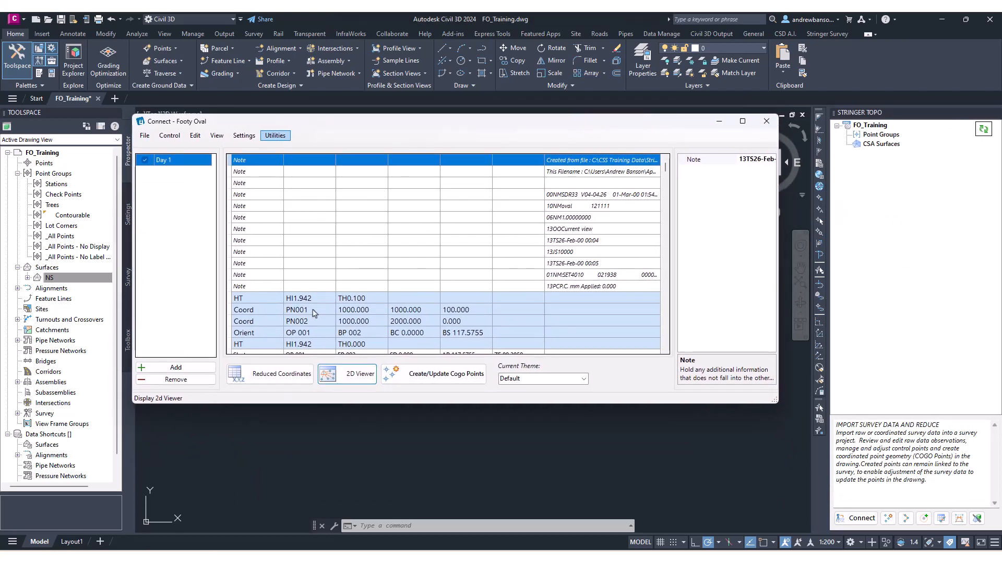
click(344, 311)
click(348, 299)
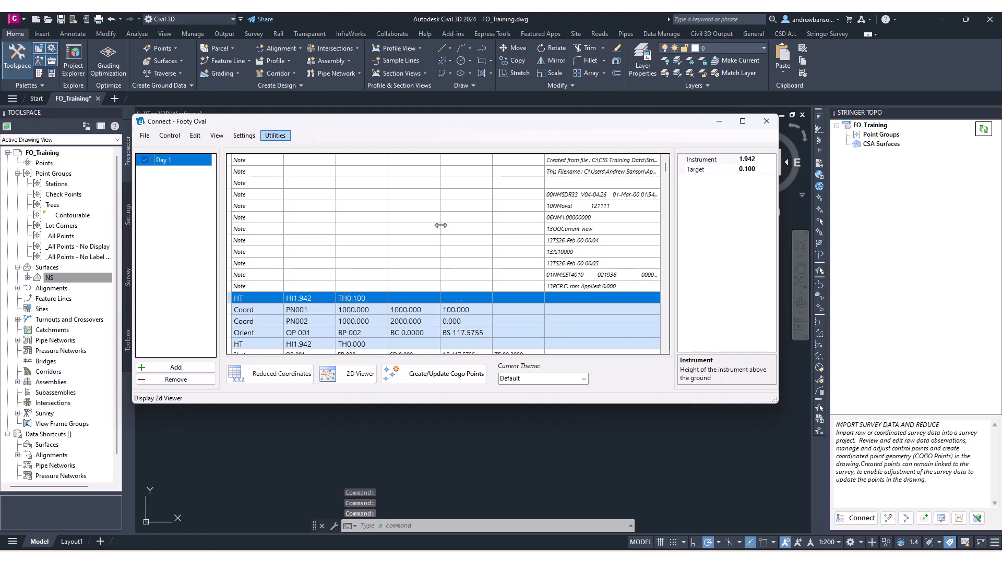
Step: Open the Control Editor and place its Control Data window beside the Day 1 survey records
drag(199, 124, 205, 117)
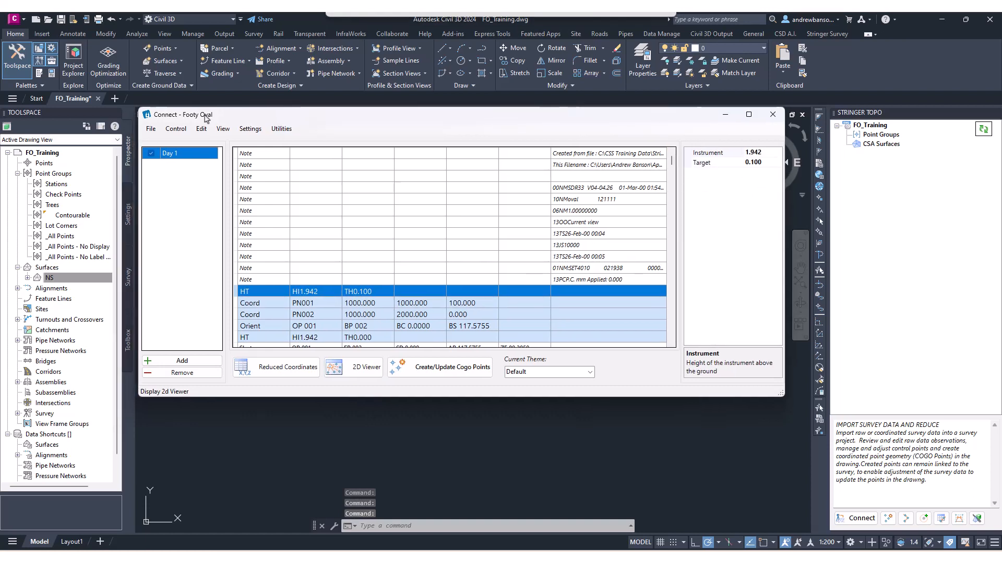
click(175, 129)
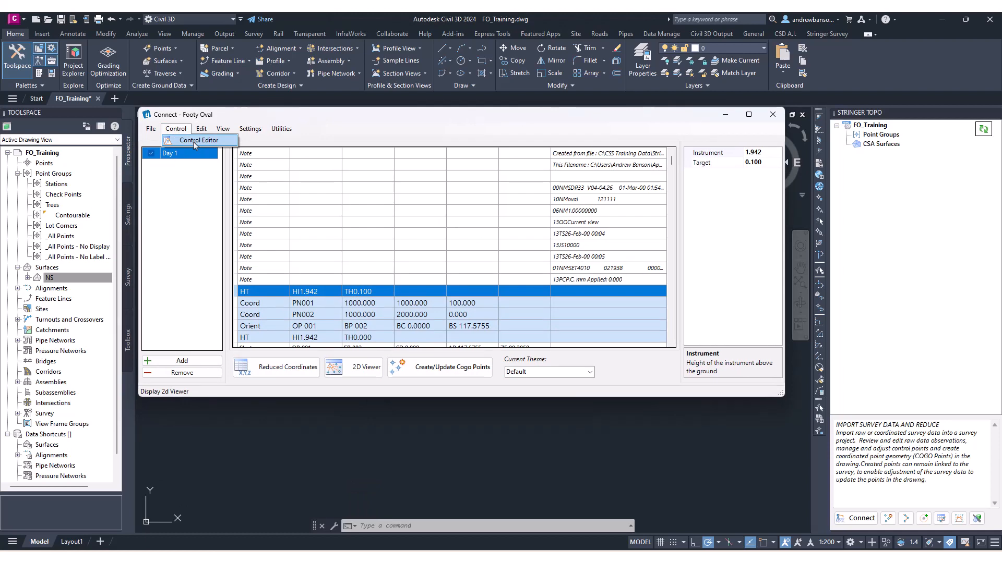
click(193, 141)
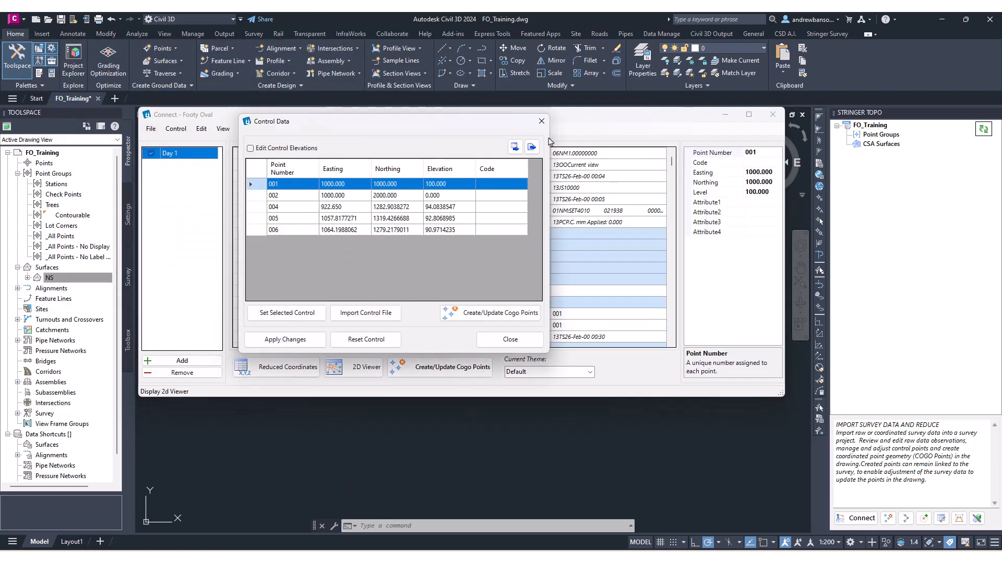
drag(493, 125, 846, 151)
drag(652, 153, 689, 143)
drag(639, 116, 570, 118)
drag(762, 140, 769, 133)
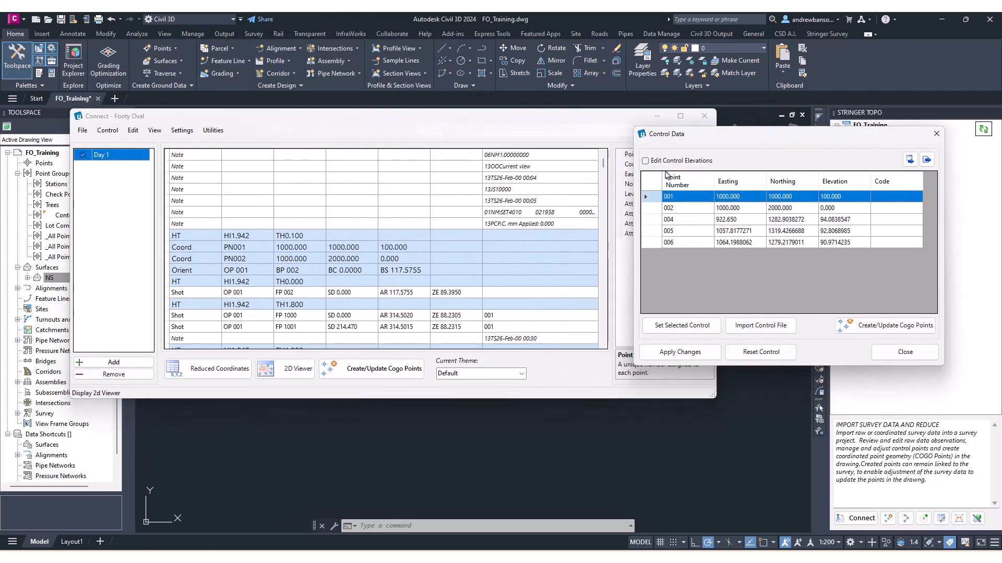
Step: Go through control points 001, 002, 004, 005 and 006 and examine the Coord record linked to each
click(678, 208)
click(680, 224)
click(679, 233)
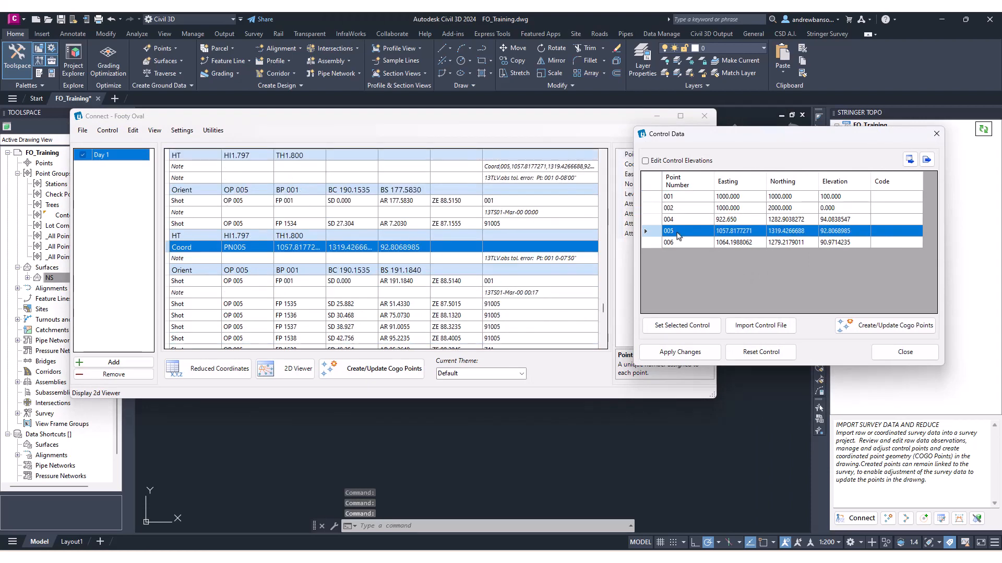
click(678, 242)
click(678, 231)
click(679, 220)
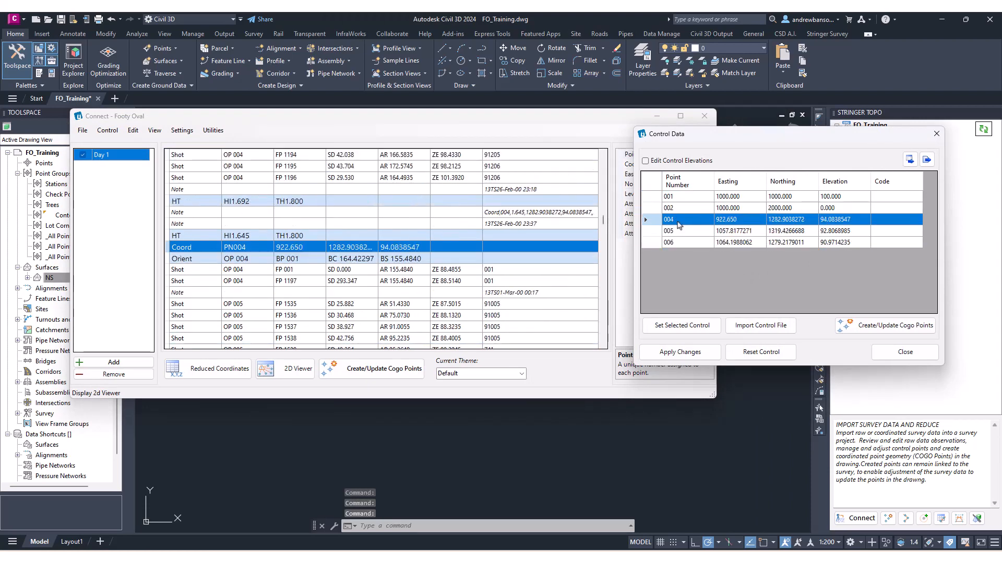
click(680, 208)
click(685, 197)
click(681, 209)
click(680, 220)
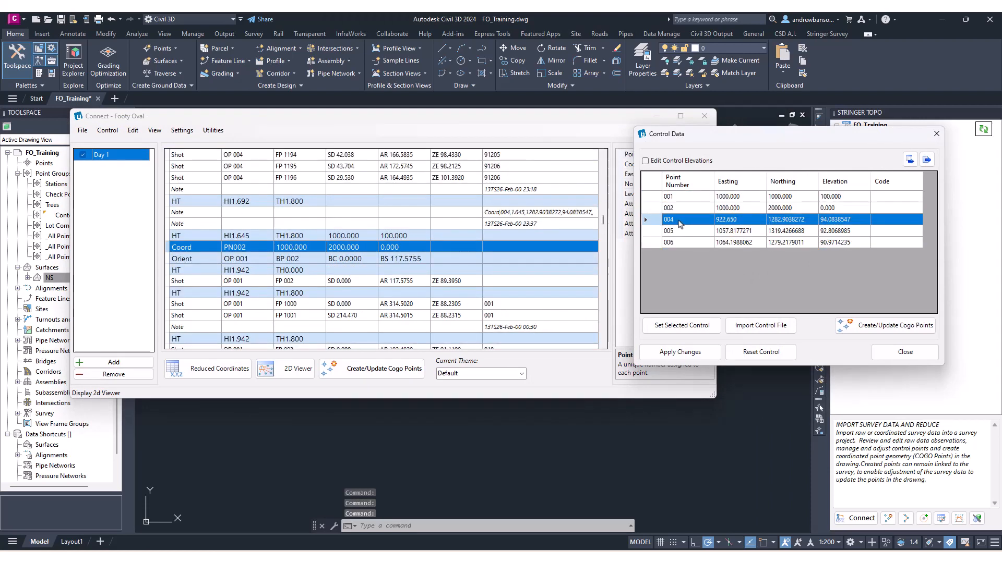
click(680, 231)
click(682, 243)
click(681, 231)
click(680, 220)
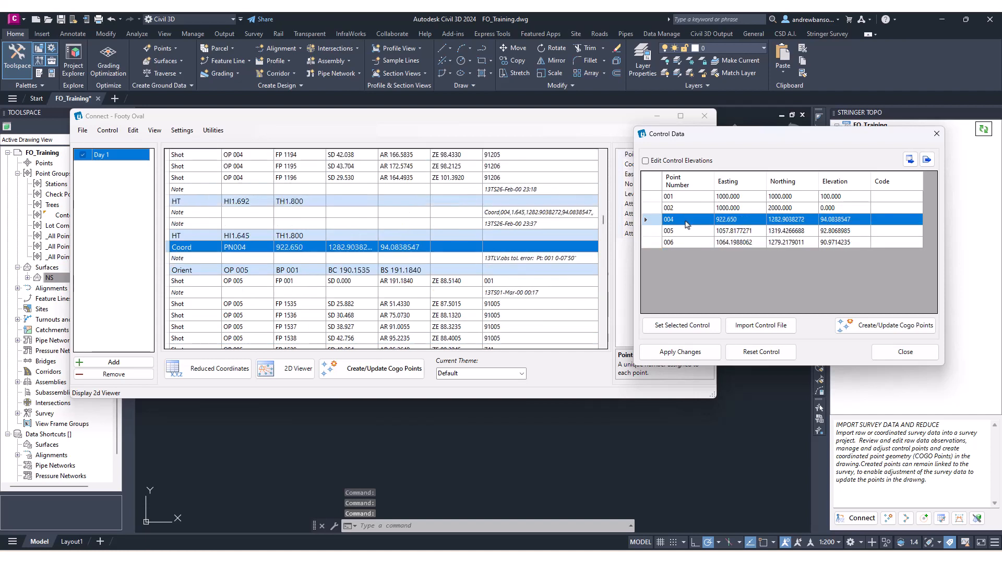
Step: Select control point 001 and review the available methods for setting its control without applying one
click(682, 208)
click(687, 197)
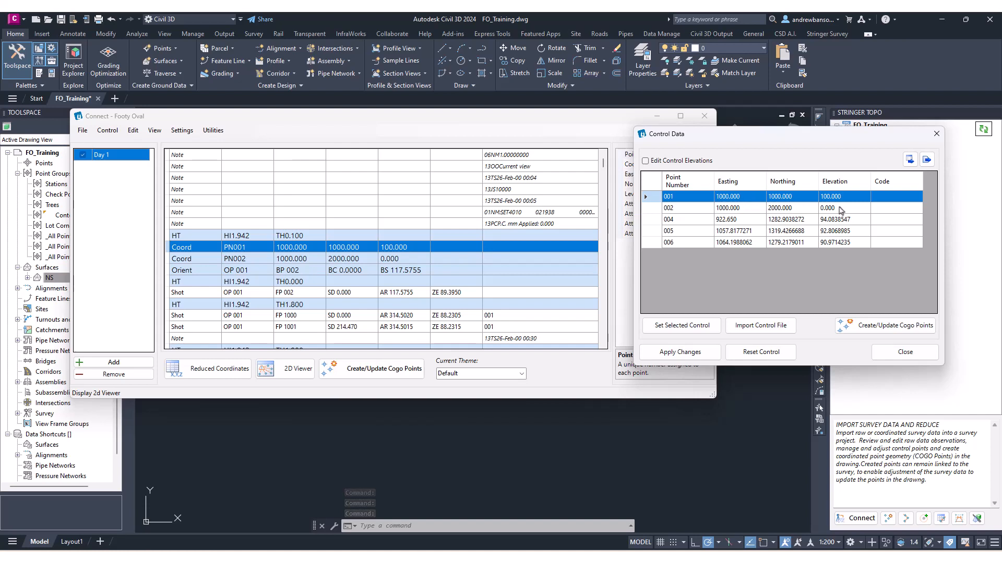
click(686, 326)
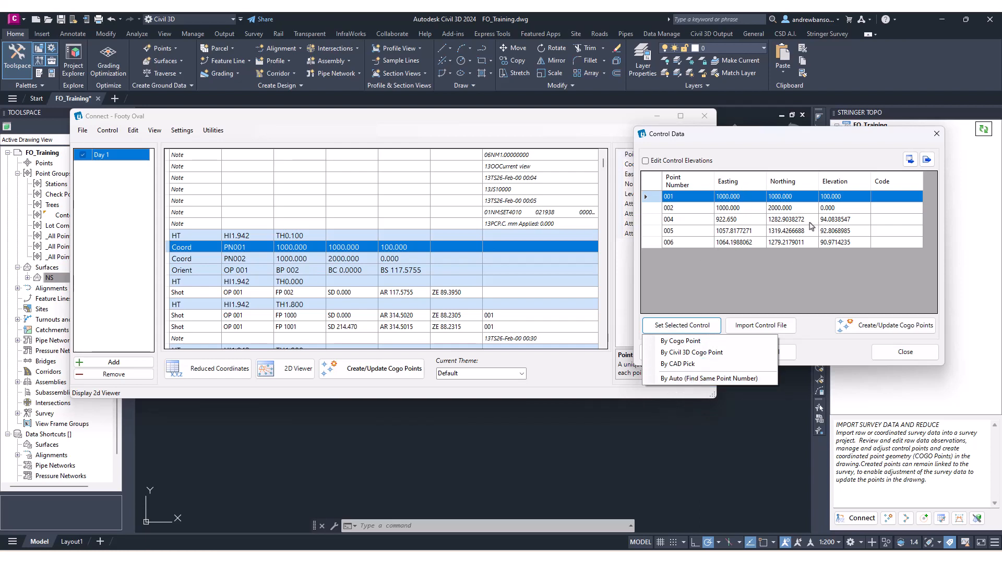
click(833, 360)
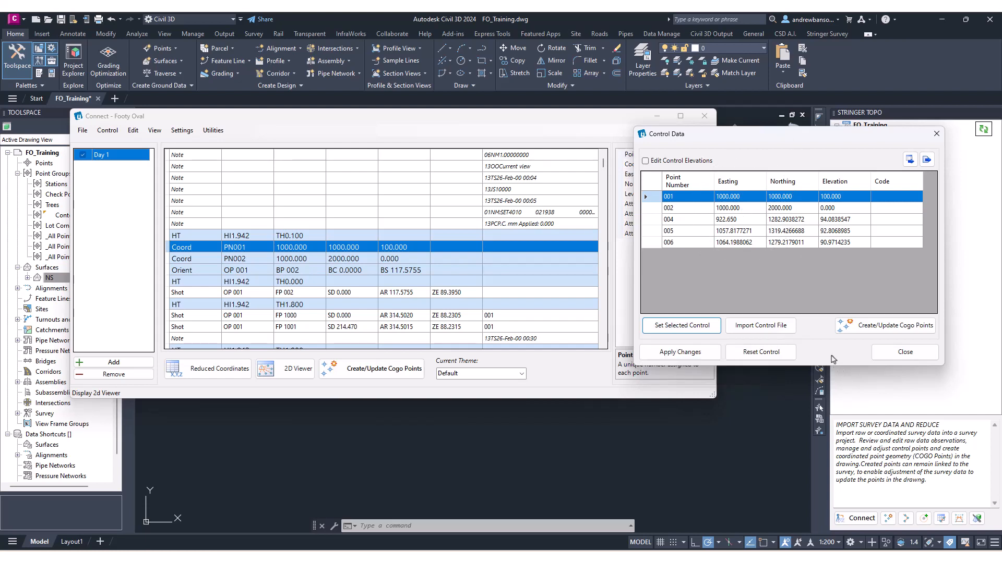
Step: Choose Field Survey-Control Points.csv from the For Civil 3D folder as the control file to import
click(754, 327)
click(758, 329)
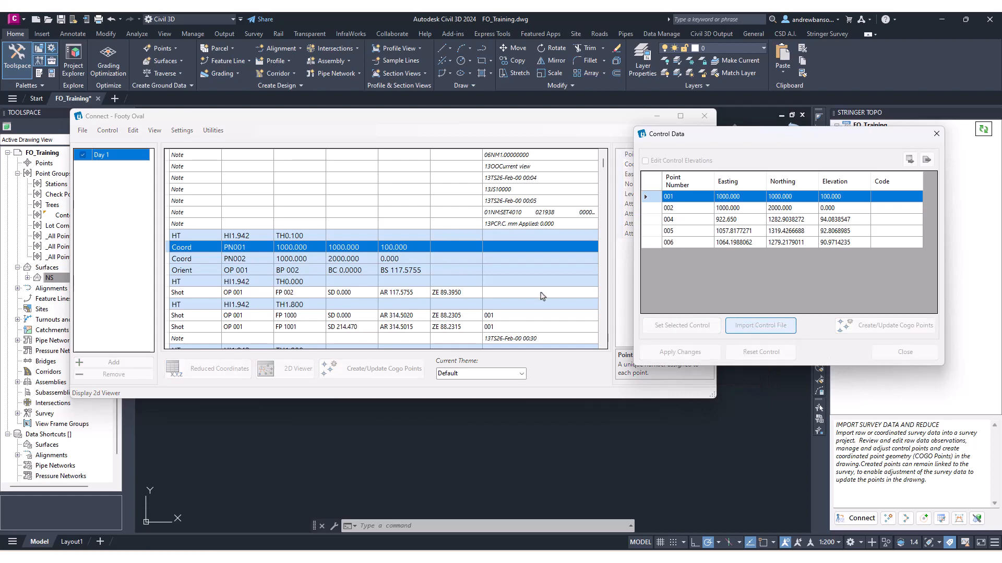
drag(678, 155, 463, 180)
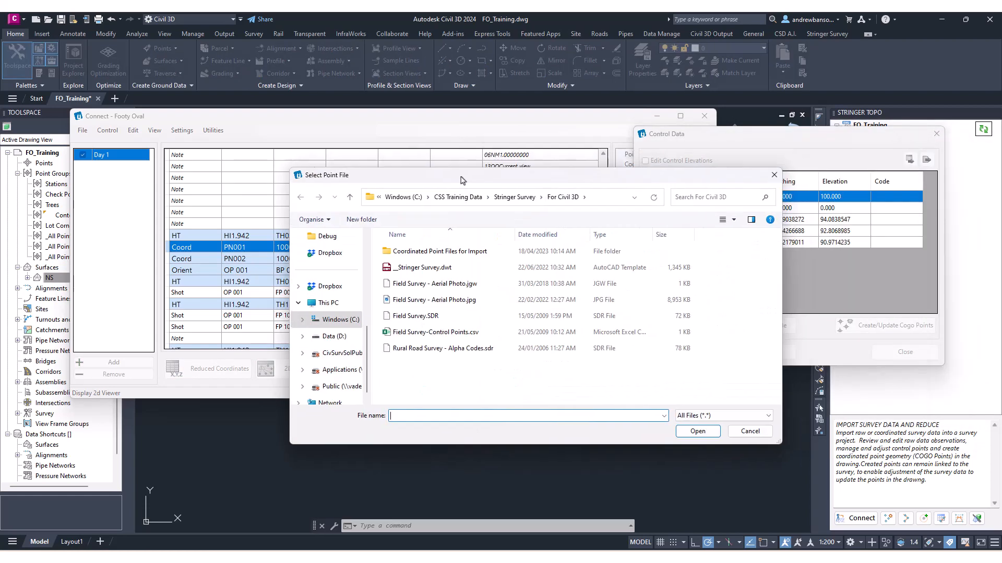
click(428, 331)
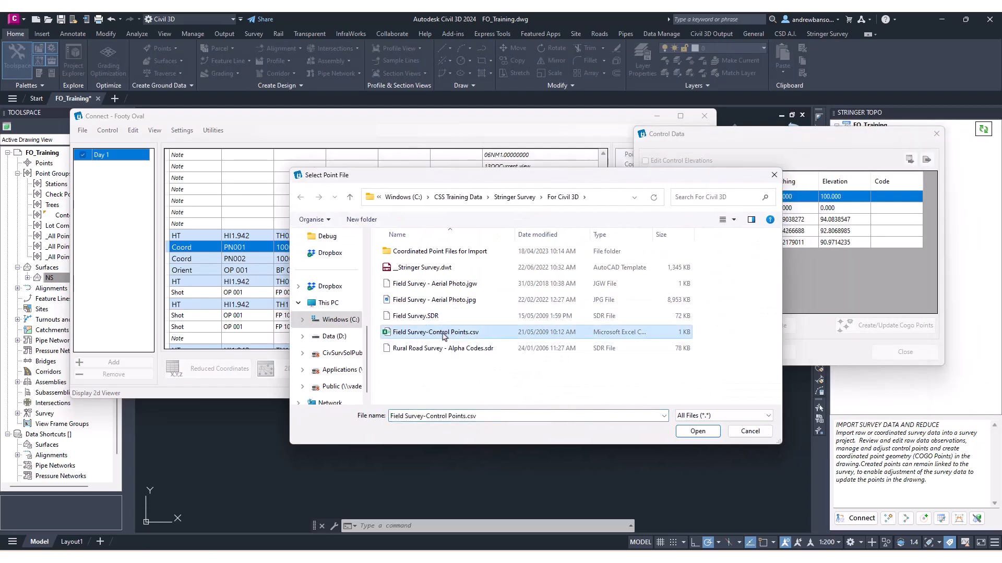
click(473, 337)
click(697, 431)
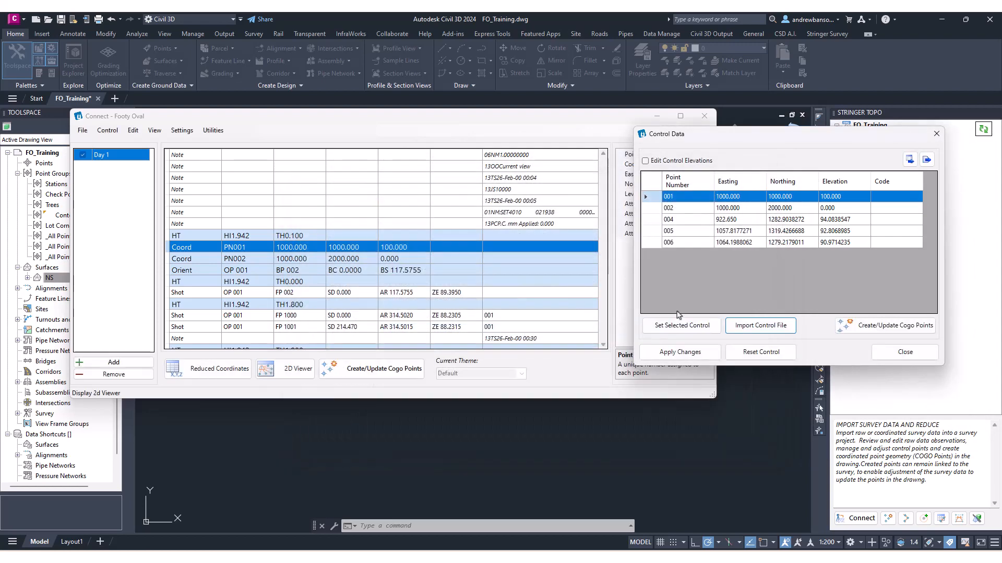
Step: Select the file format for the control points file and complete the import into the control data
drag(436, 219, 601, 270)
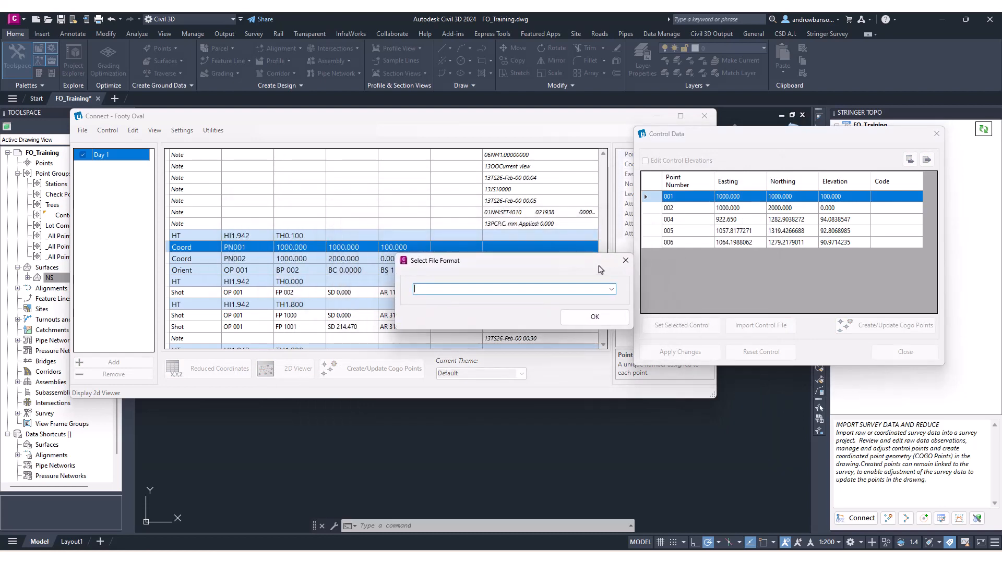
click(611, 289)
click(449, 297)
click(461, 290)
click(610, 323)
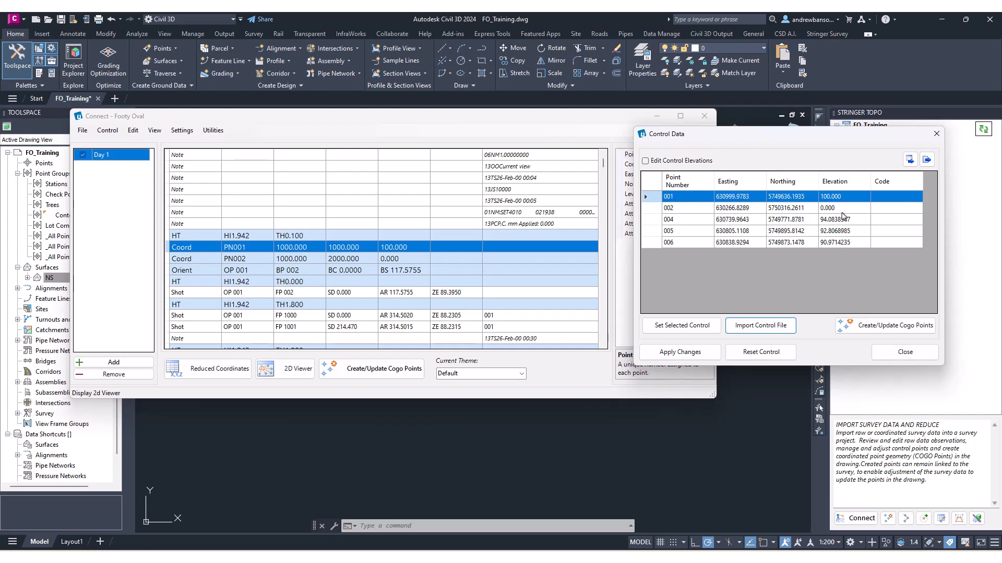
Step: Move the Control Data window over the records and check the imported coordinates of each control point against its Coord record
drag(783, 140, 687, 157)
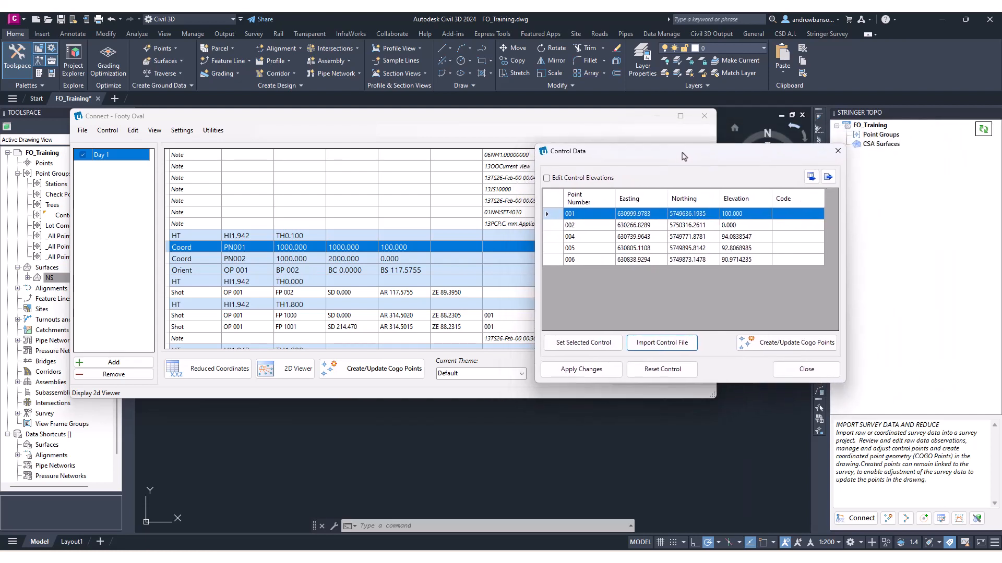
click(578, 235)
click(573, 247)
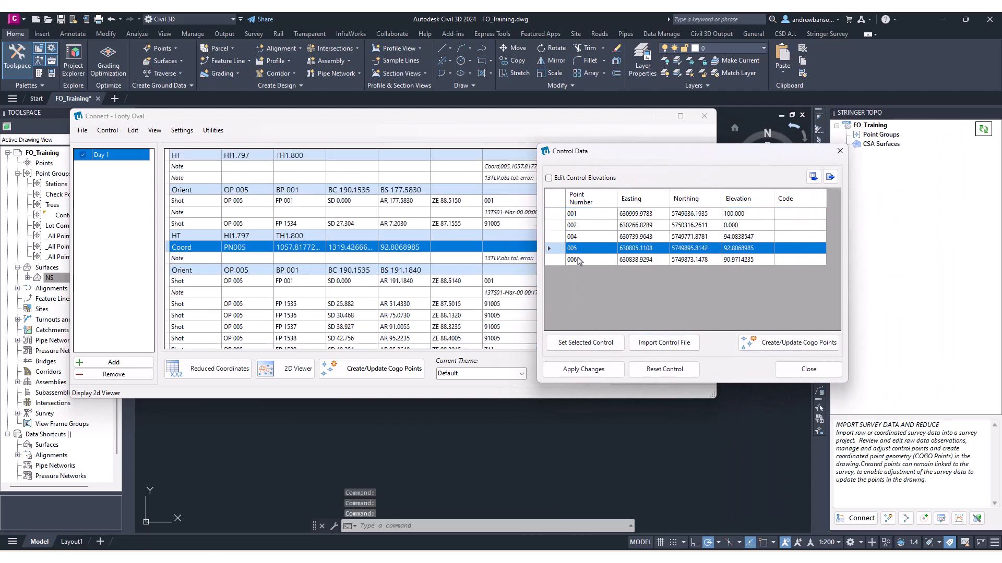
click(573, 258)
click(574, 248)
click(573, 236)
click(574, 225)
click(573, 214)
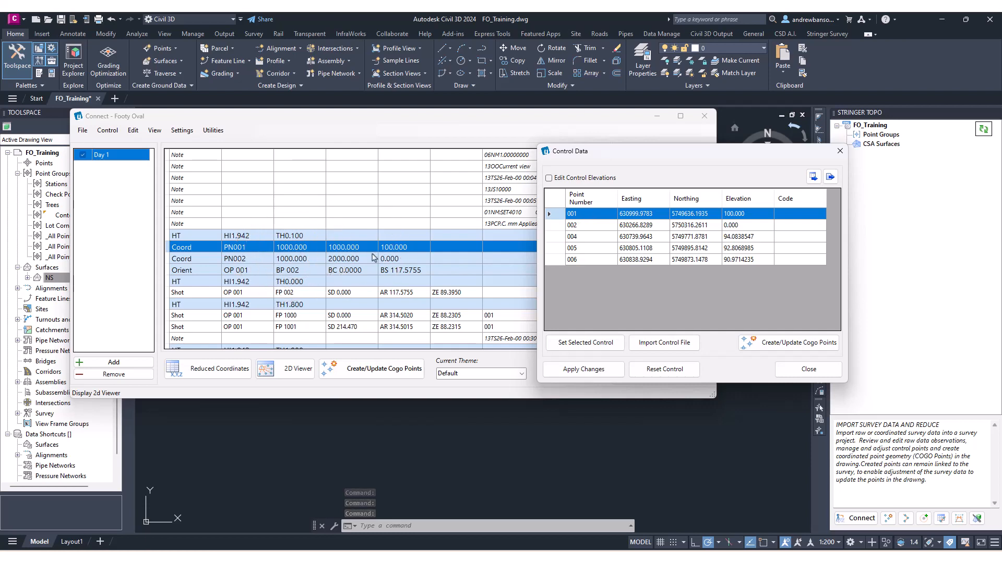
Step: Check the point 001 Coord record and apply the imported control coordinates to the survey data
click(290, 248)
click(290, 248)
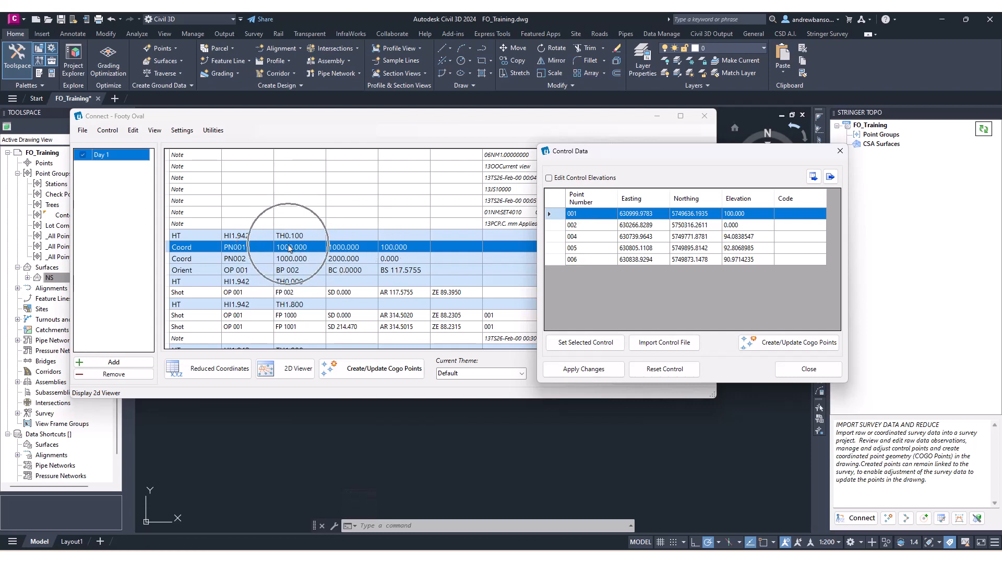
click(608, 370)
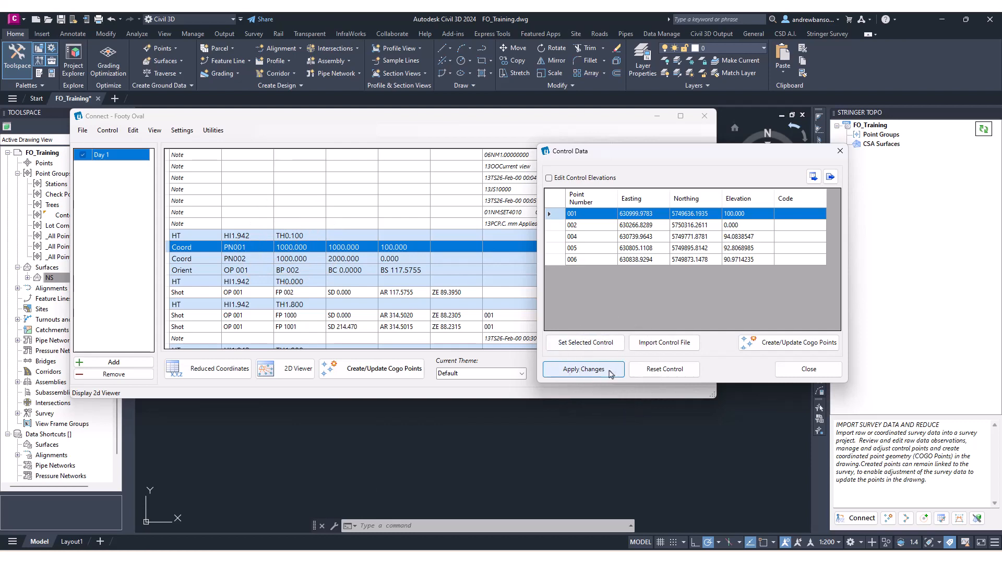
drag(684, 159, 638, 149)
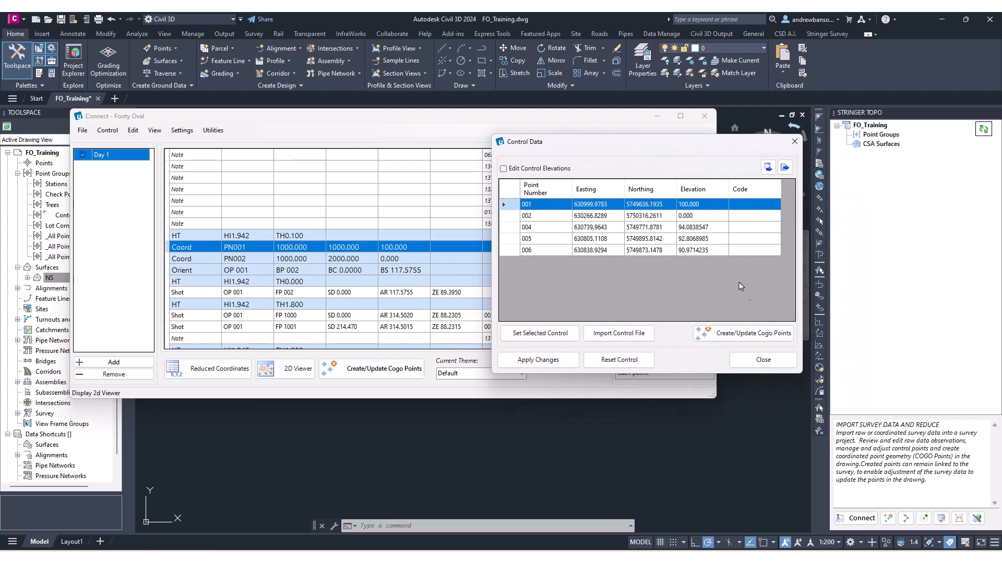
Step: Apply the imported control values to the survey and review the Coord records of points 001 and 002
click(752, 341)
click(545, 333)
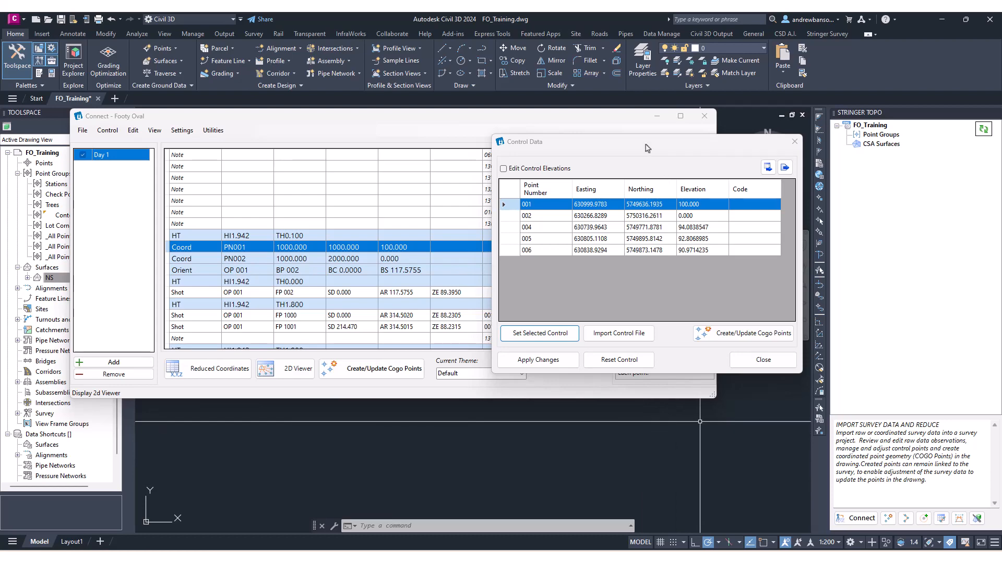
drag(646, 146, 671, 122)
click(562, 337)
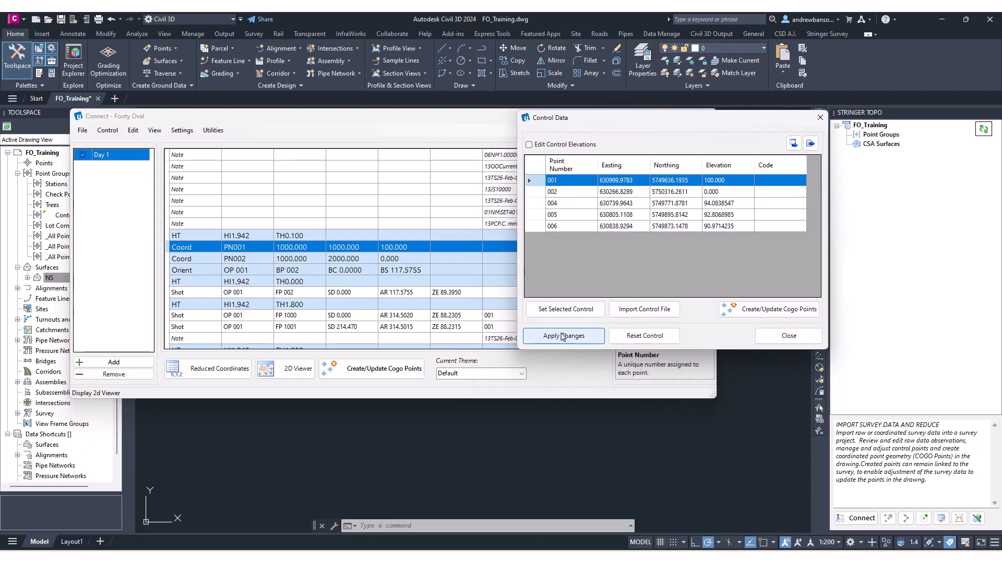
scroll(313, 222, down, 3)
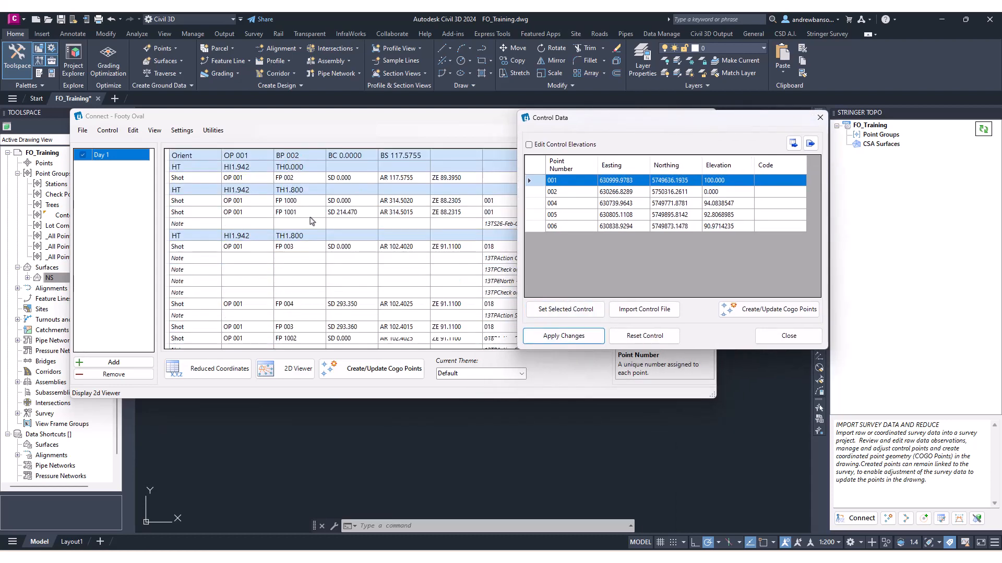
scroll(311, 221, up, 2)
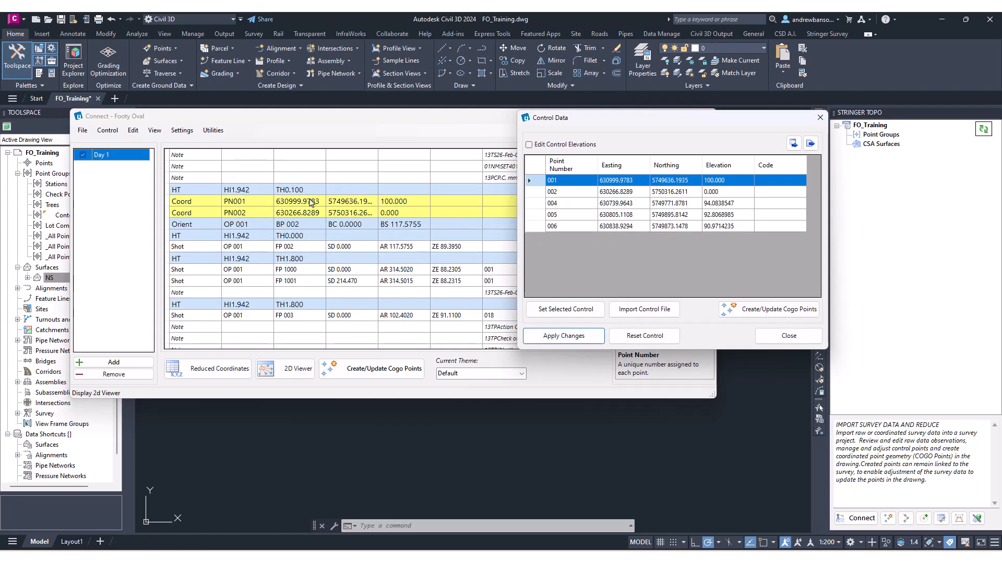
scroll(319, 206, down, 5)
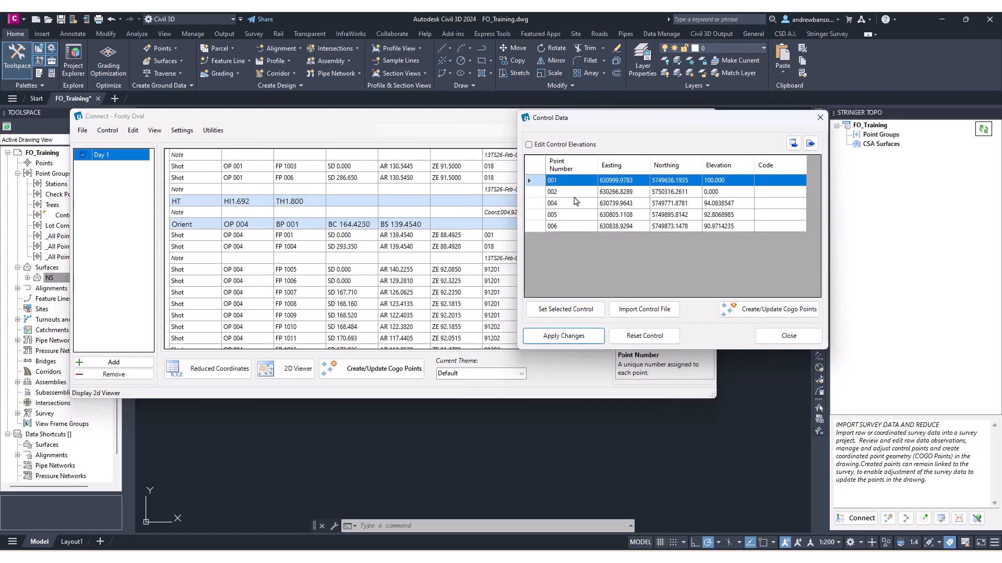
Step: Locate the point 005 Coord record from the control list and check the reset option available for it
click(566, 214)
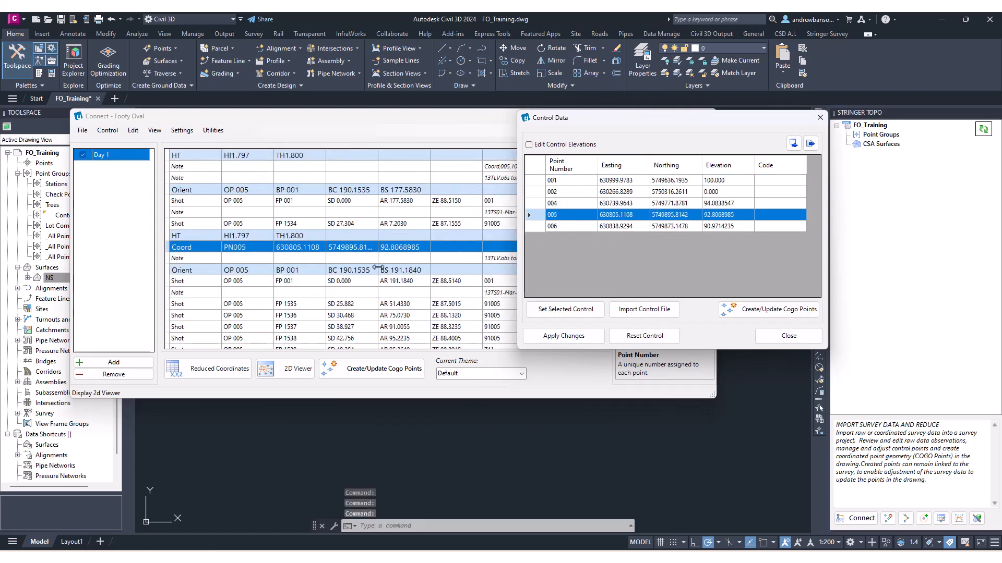
click(376, 261)
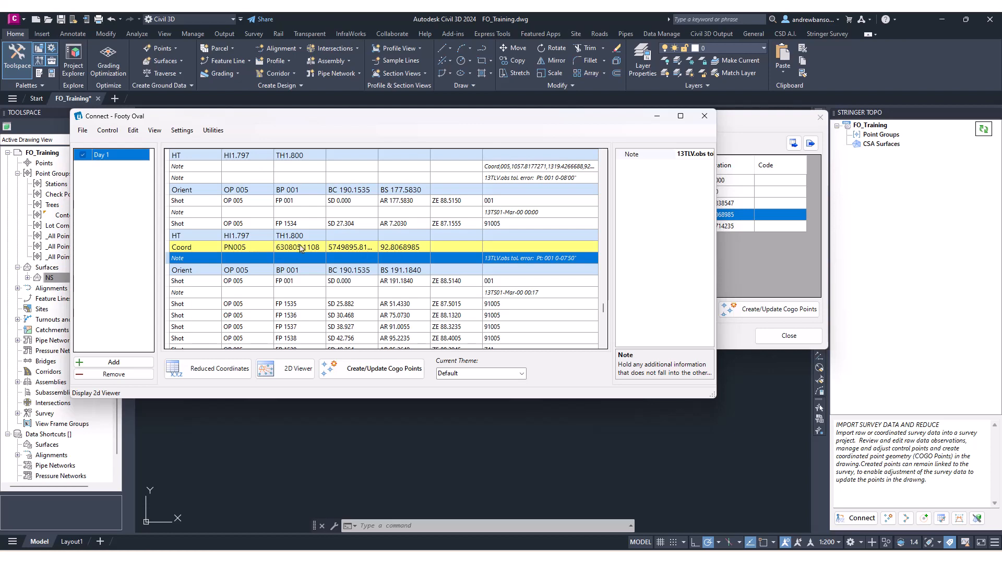
click(348, 250)
right_click(348, 250)
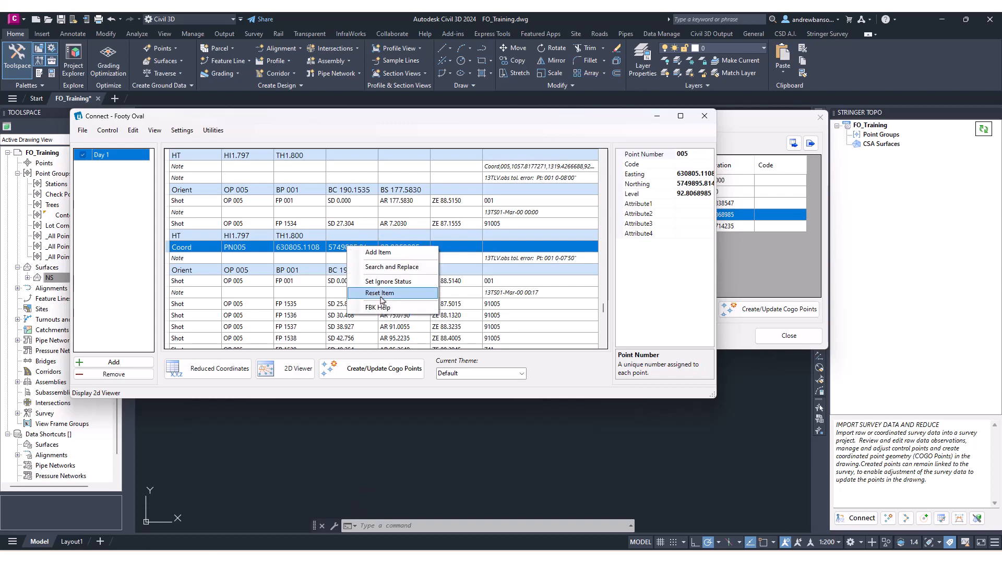
click(302, 259)
click(753, 275)
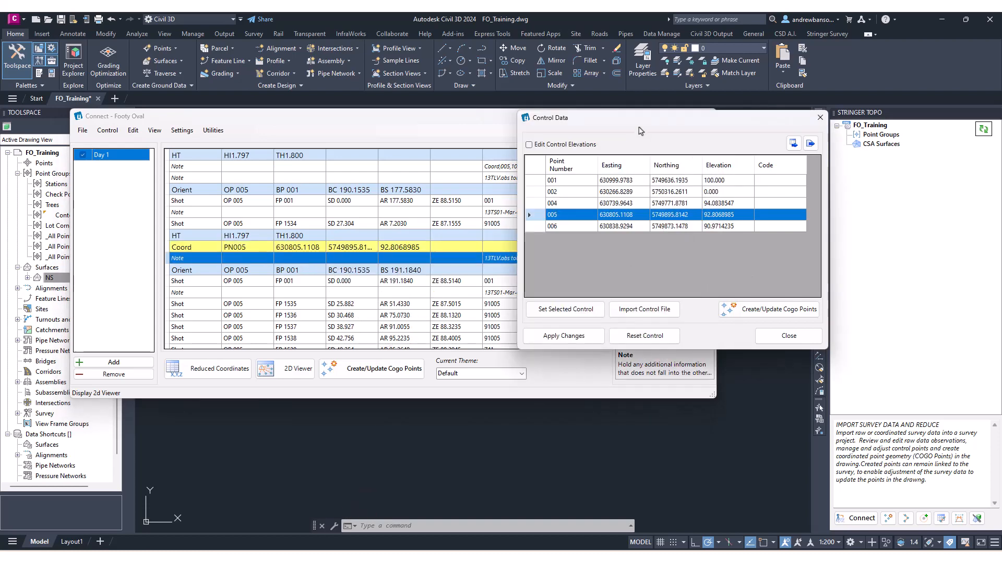
Step: Look over the Control Data window's options, including Reset Control, and close the window
drag(639, 123, 655, 138)
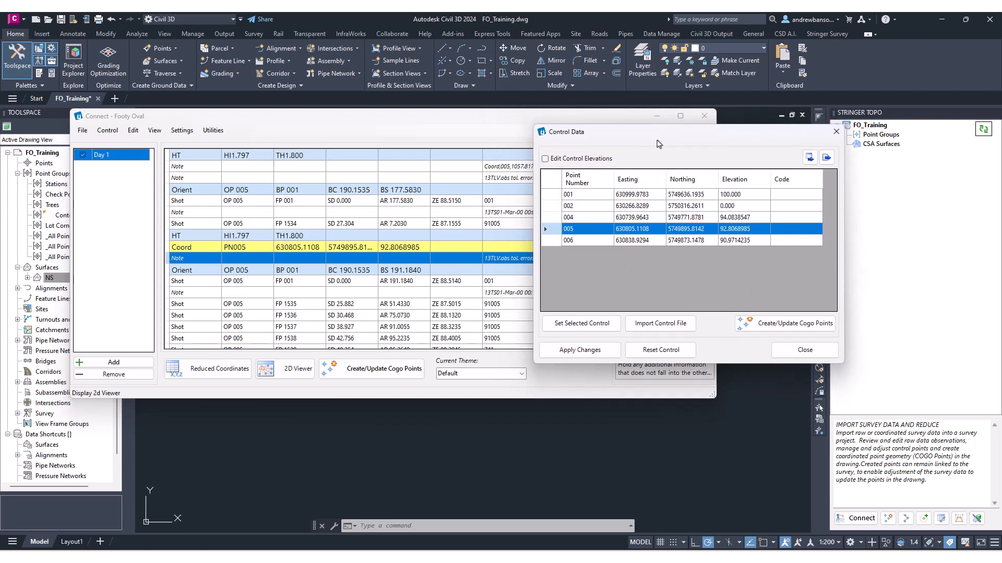
click(672, 357)
drag(700, 132, 694, 163)
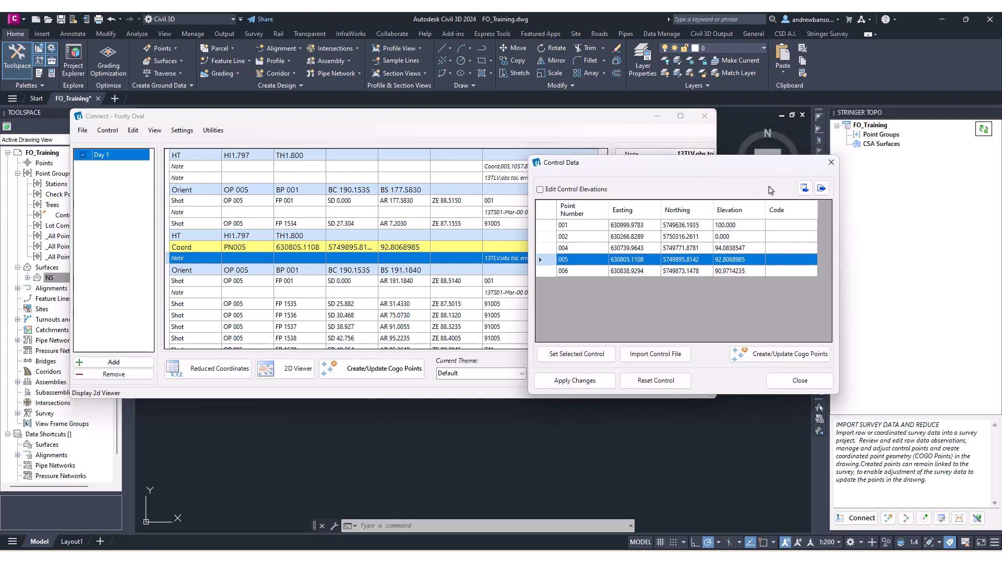
click(805, 189)
click(824, 190)
click(803, 189)
click(822, 189)
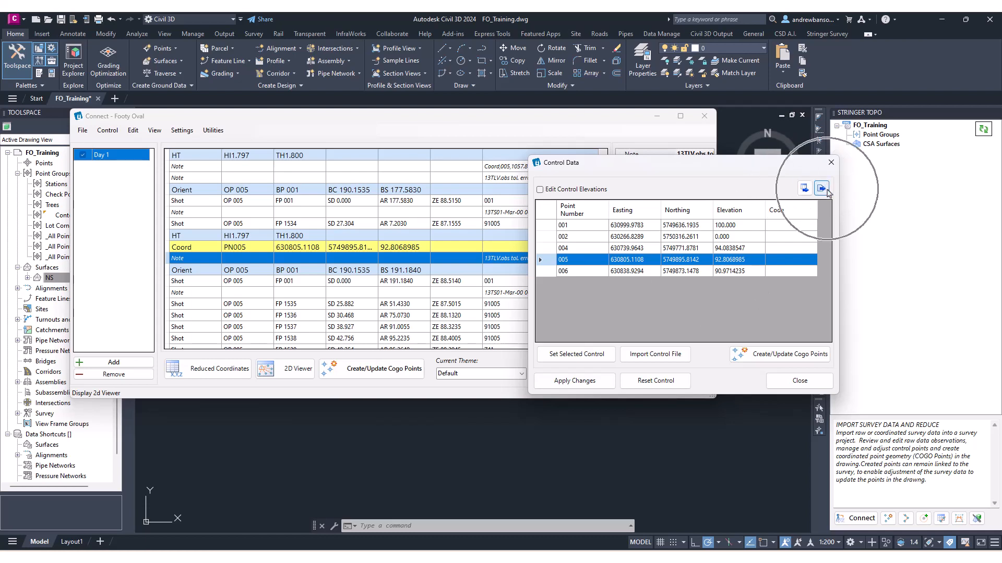
click(800, 381)
Step: Open the survey in the 2D Viewer and examine the radiations and orientation lines between the occupied points
drag(437, 123, 509, 136)
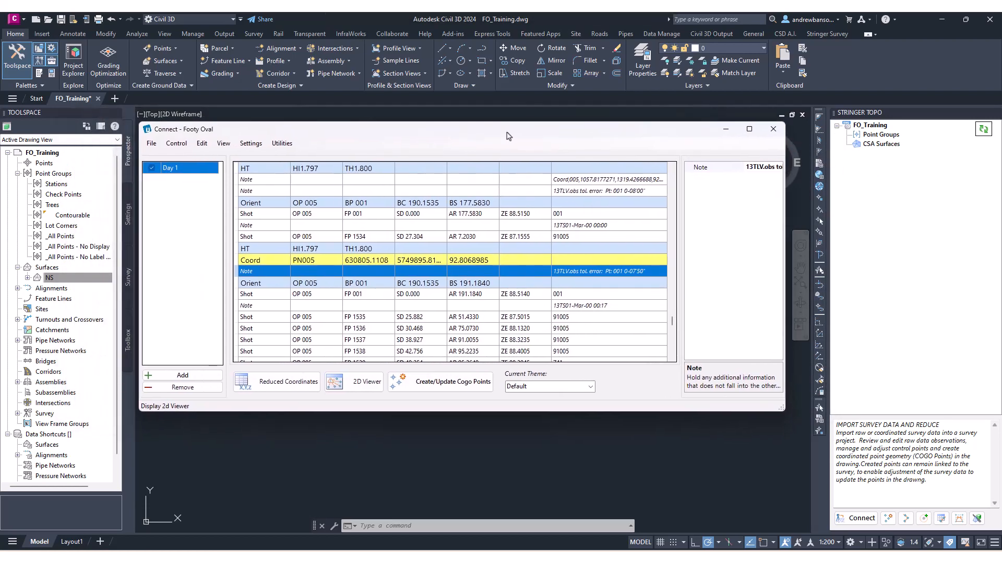
click(359, 383)
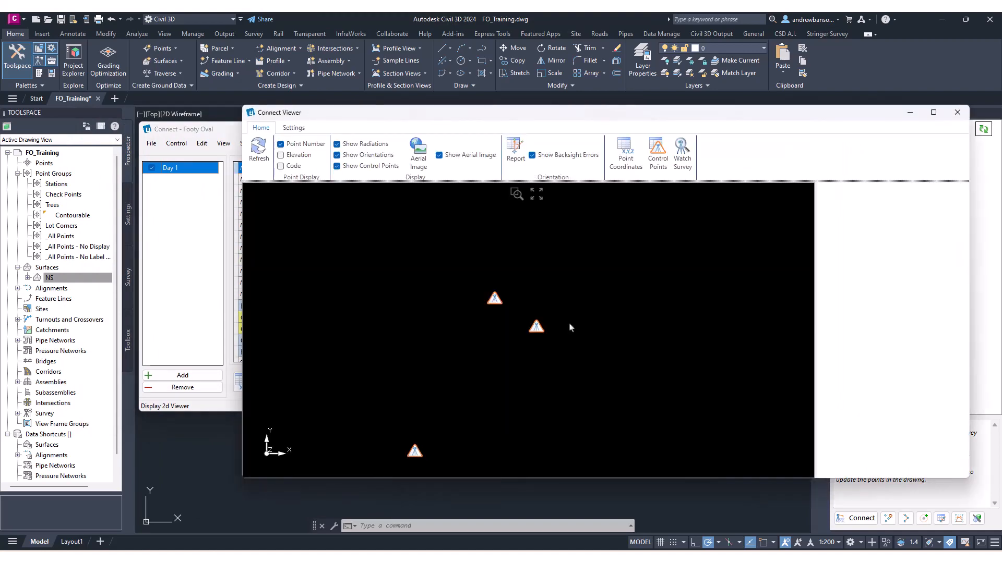
scroll(581, 307, down, 4)
scroll(546, 366, up, 6)
scroll(557, 307, down, 5)
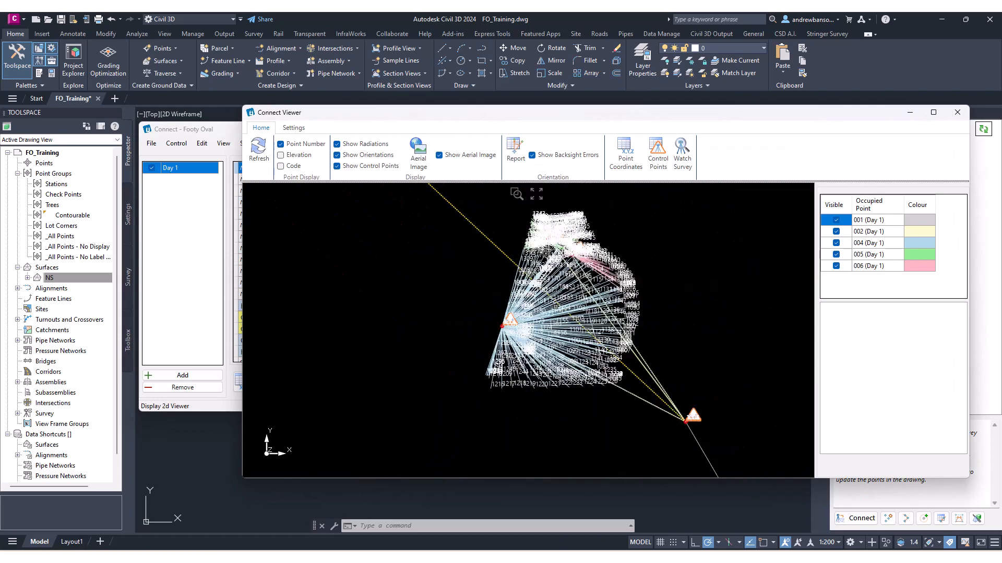
scroll(556, 308, up, 4)
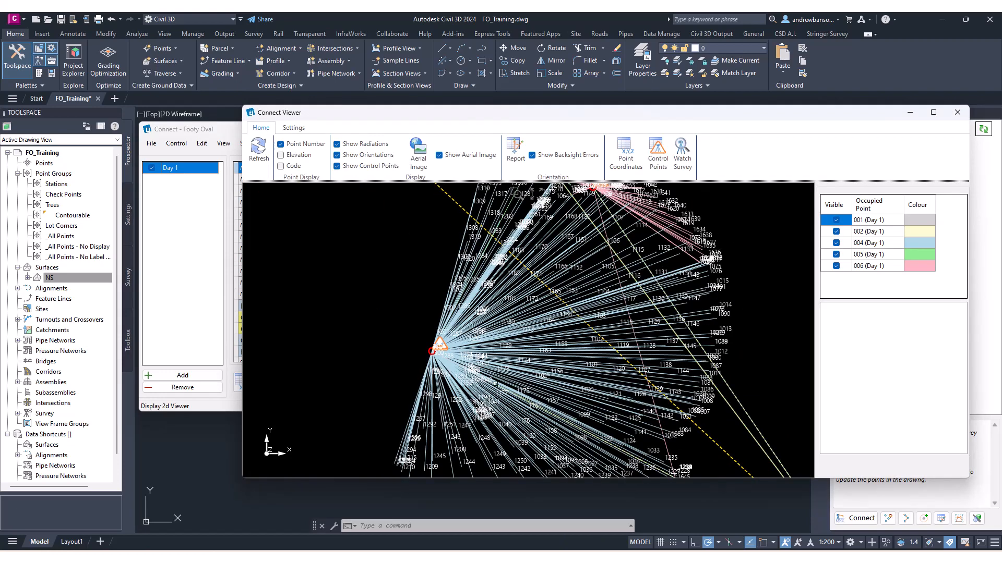
scroll(488, 326, down, 3)
Step: Enlarge the Connect Viewer window and inspect the radiations observed from occupied point 004
drag(554, 116, 502, 89)
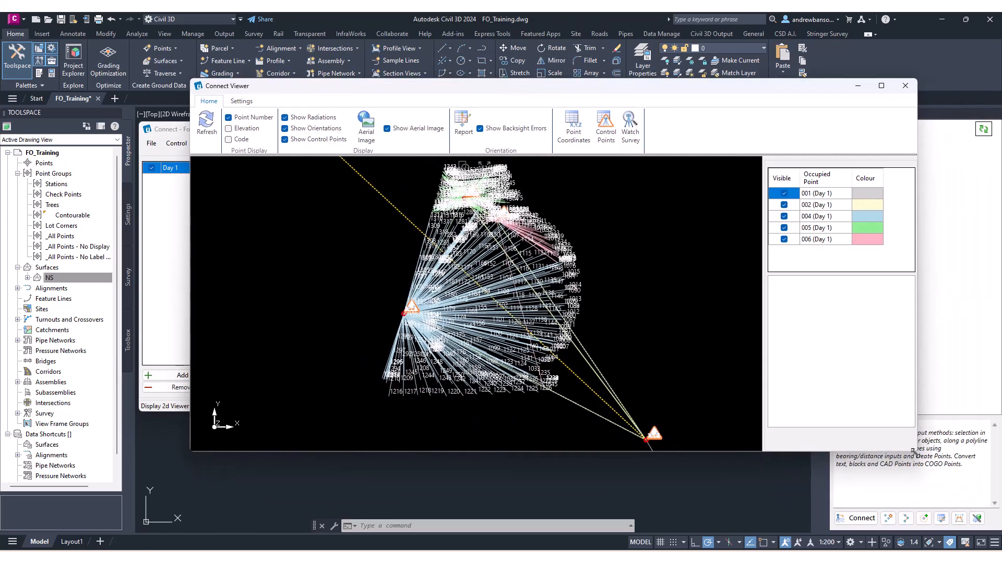
drag(913, 452, 964, 507)
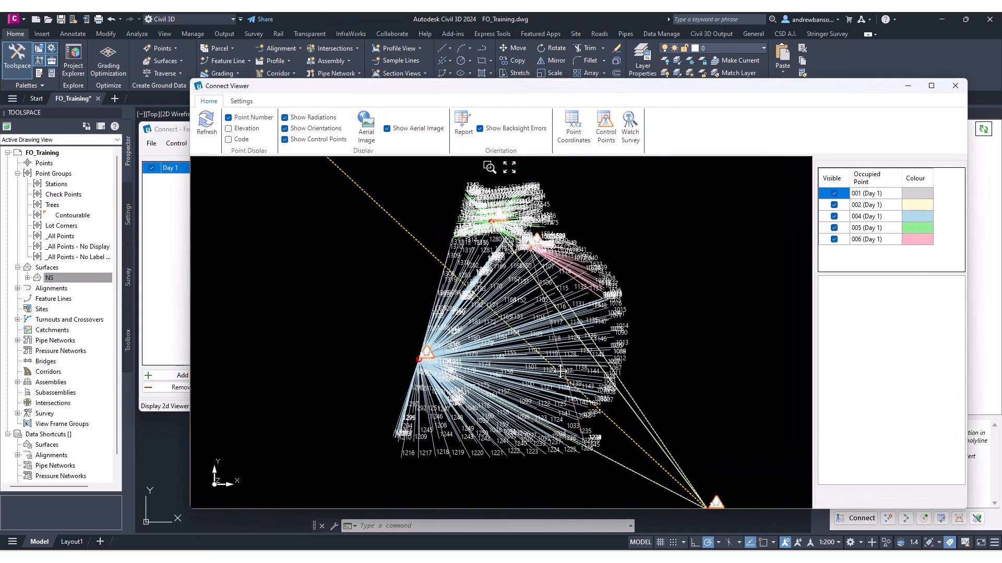
scroll(560, 371, up, 3)
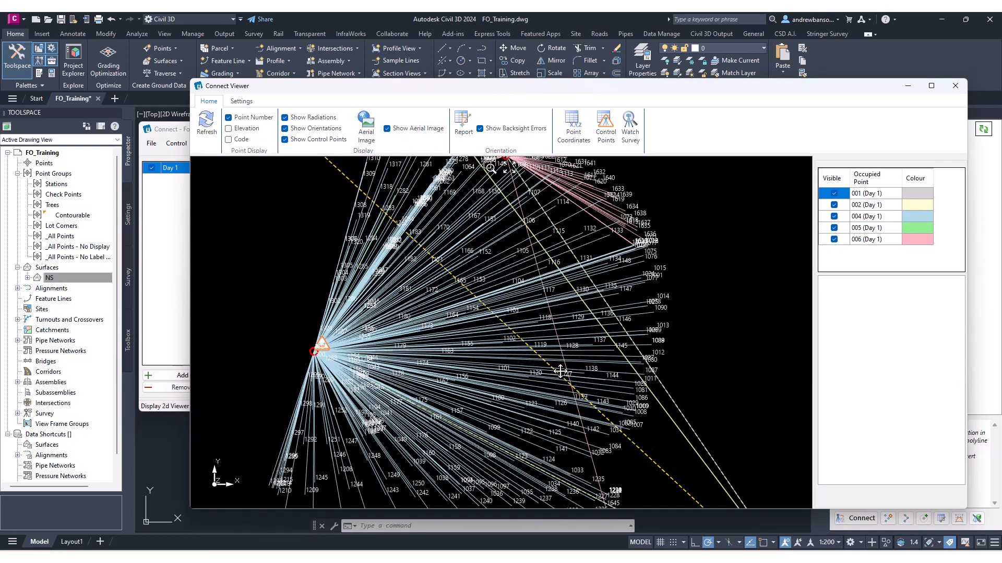
middle_drag(329, 357, 360, 330)
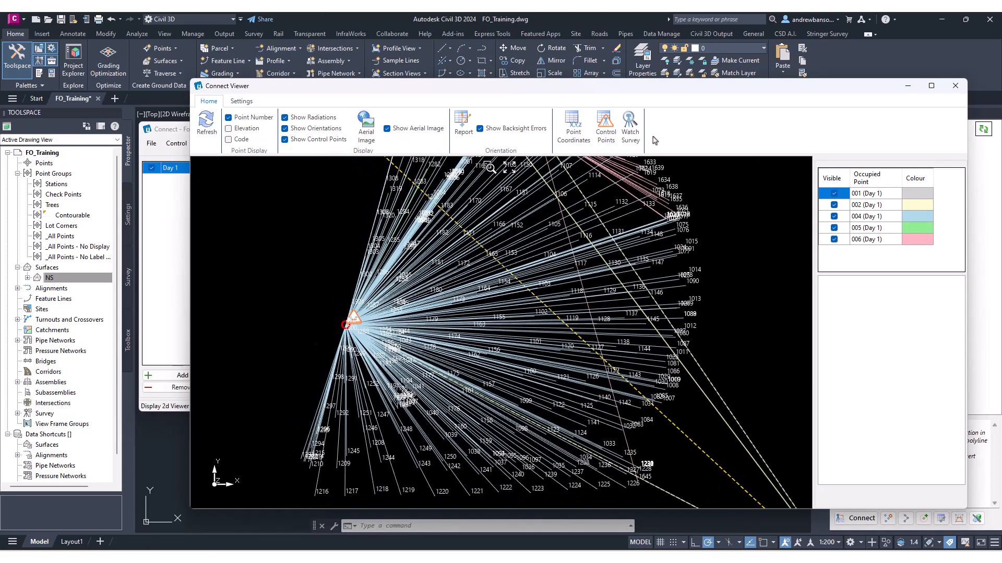
Step: Arrange the Connect and Connect Viewer windows so both are accessible and refresh the viewer display
click(213, 133)
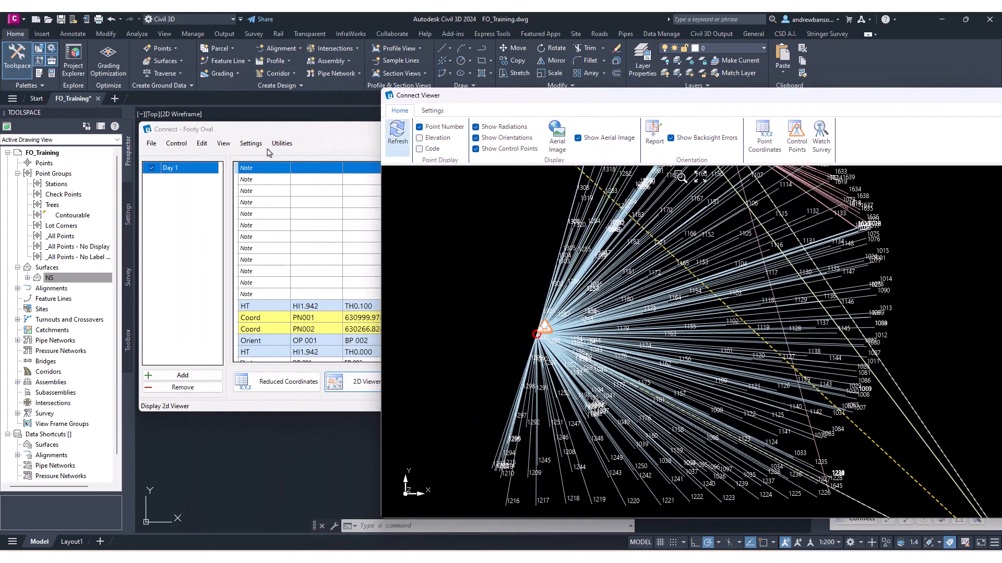
click(254, 140)
drag(253, 136, 235, 135)
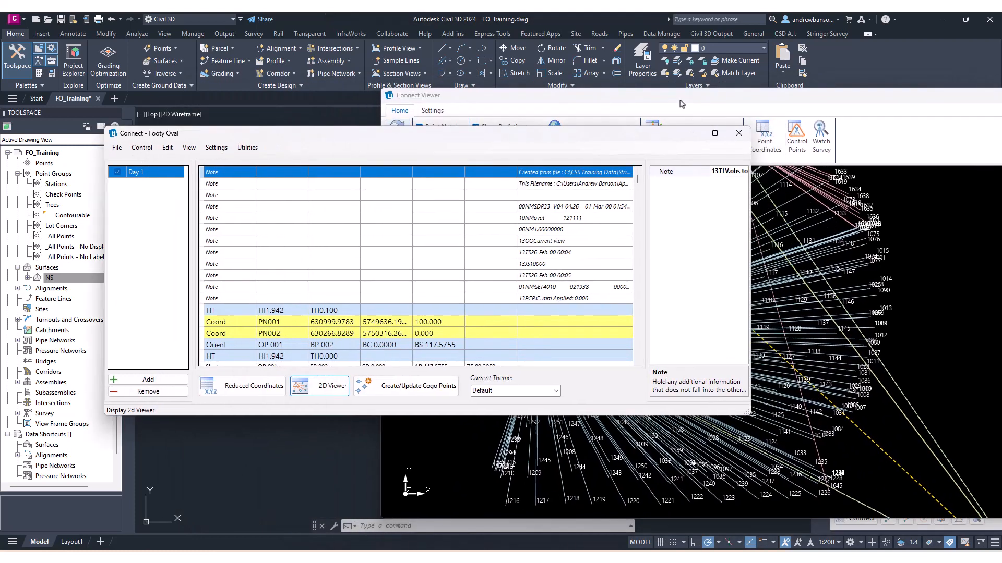
drag(678, 98, 602, 73)
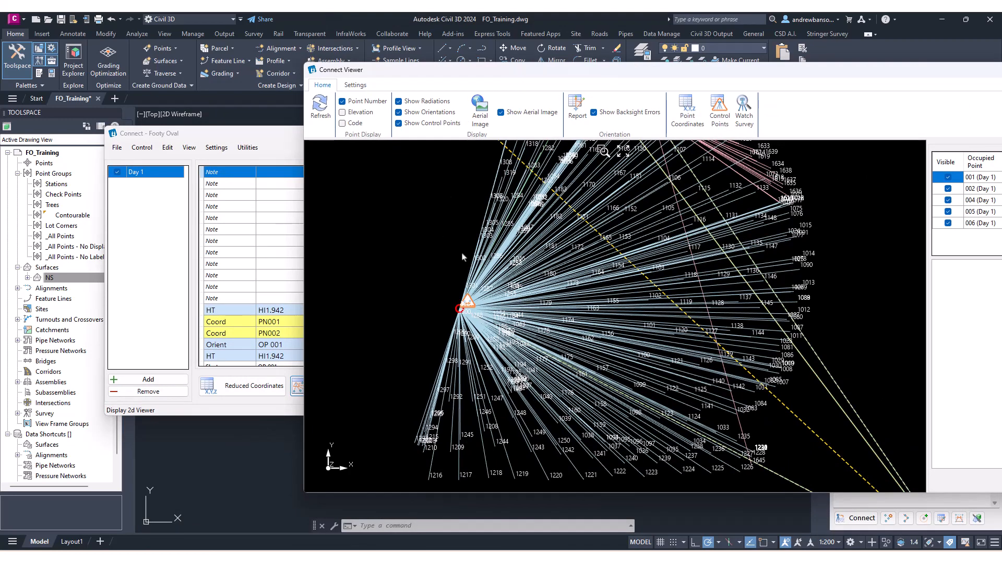
click(322, 108)
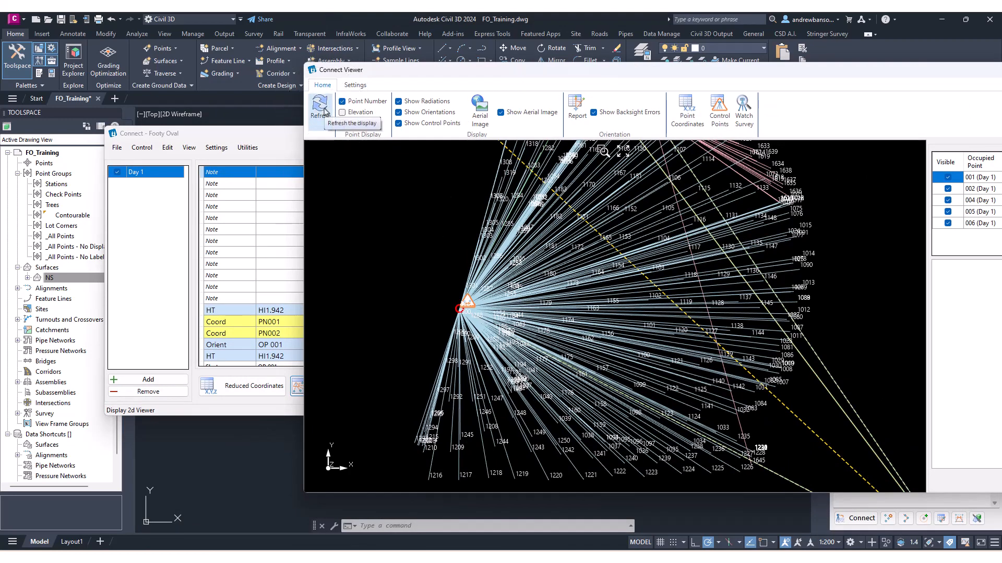
Step: Show the elevation and code labels on the survey points, inspect them, and turn both labels off again
scroll(497, 391, up, 6)
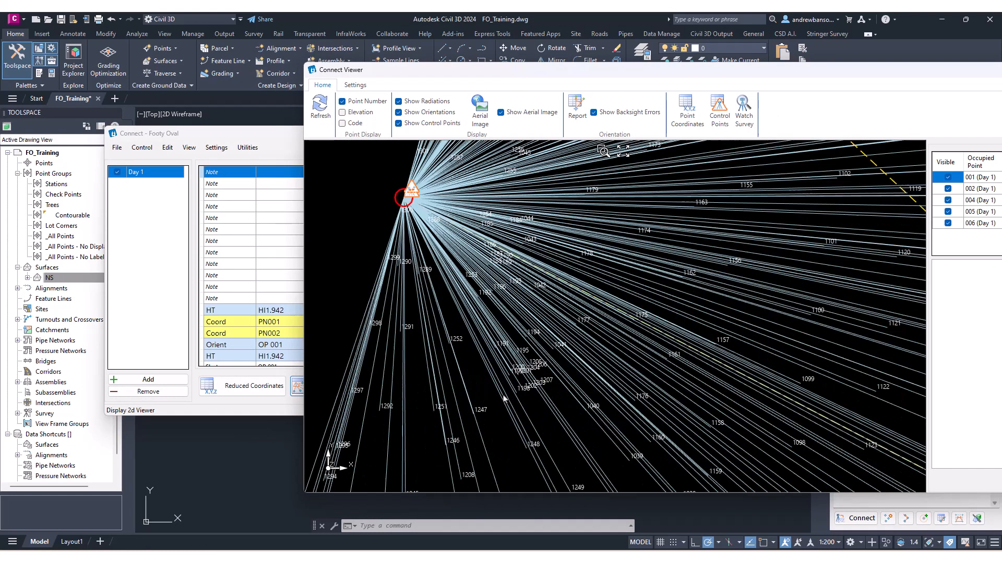
scroll(507, 391, down, 7)
scroll(641, 266, up, 5)
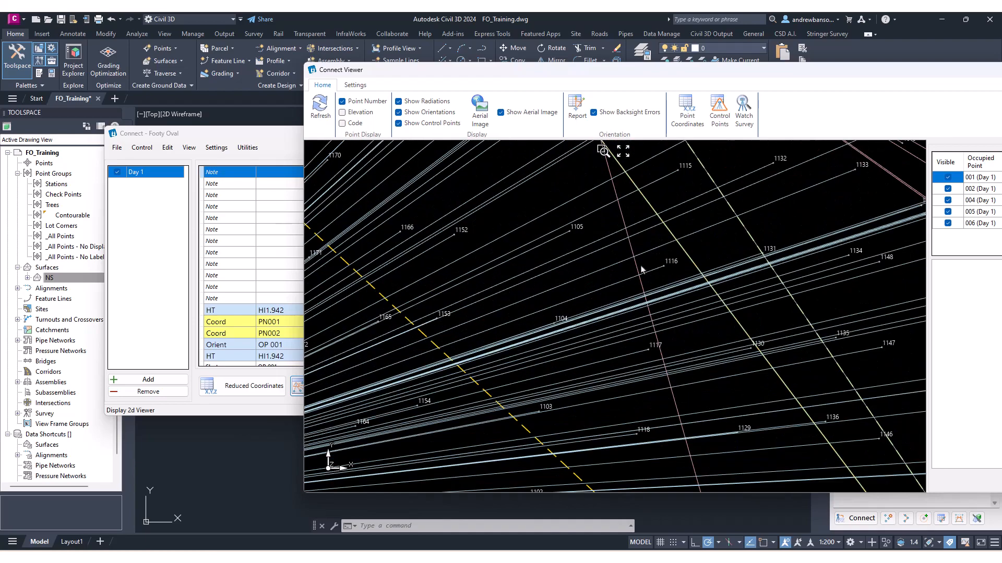
scroll(641, 269, down, 2)
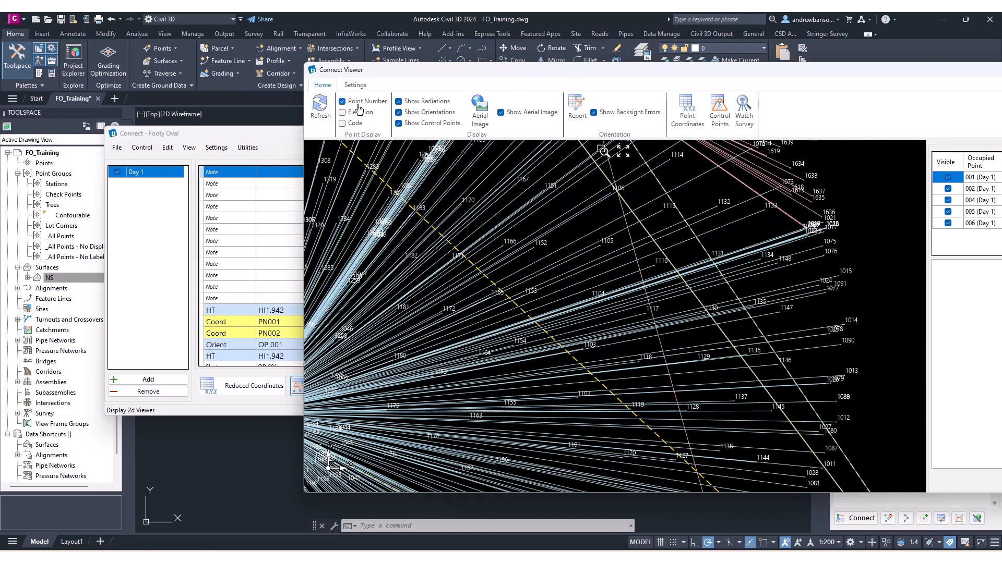
click(342, 113)
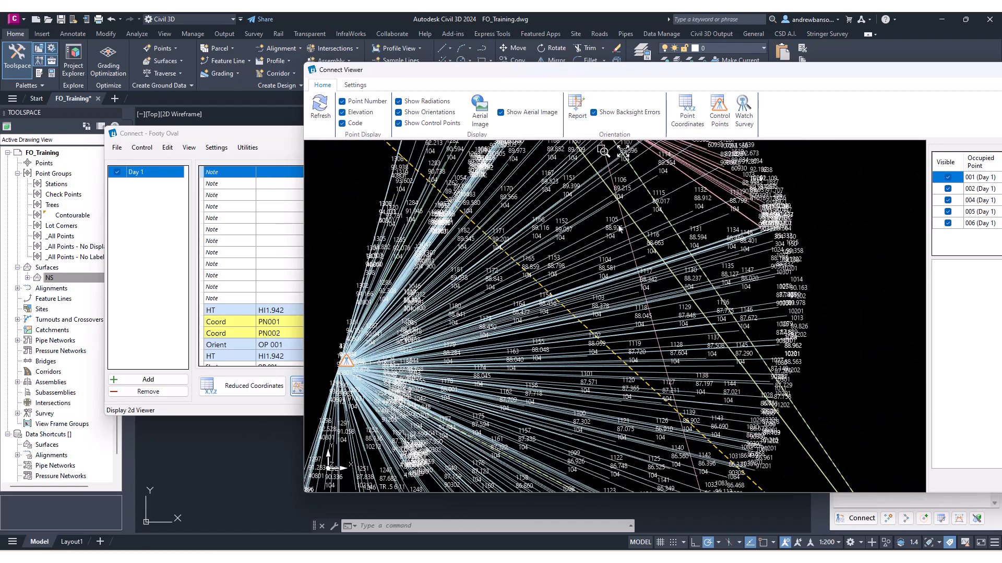
scroll(602, 284, up, 3)
click(360, 124)
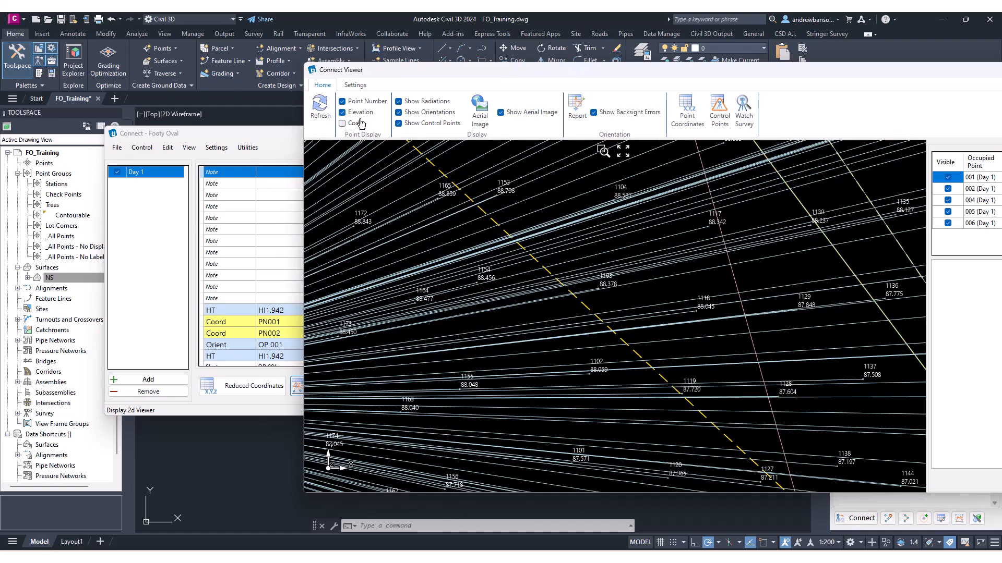
click(363, 114)
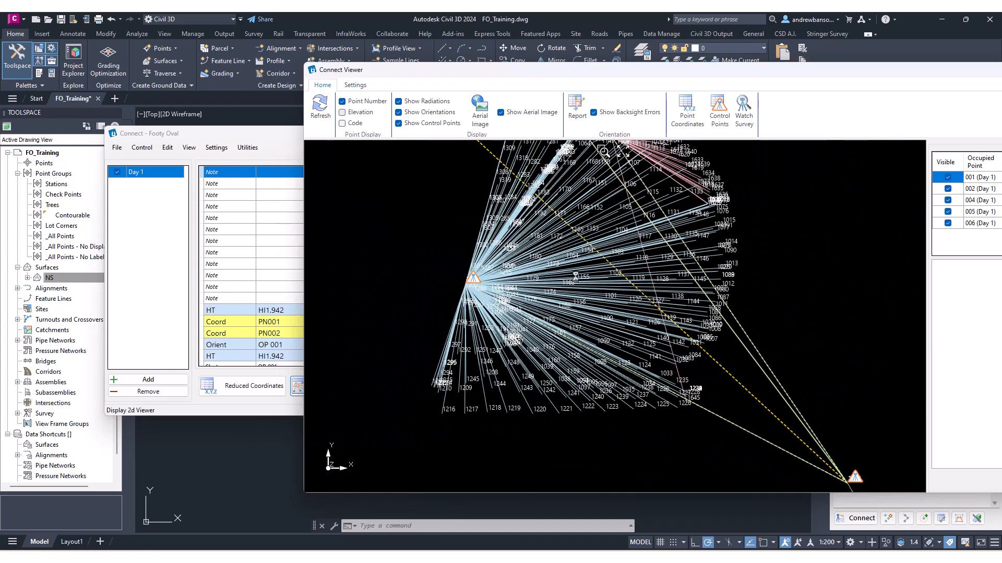
Step: Hide the radiations to inspect the orientation lines and control points, and show the radiations again
click(418, 104)
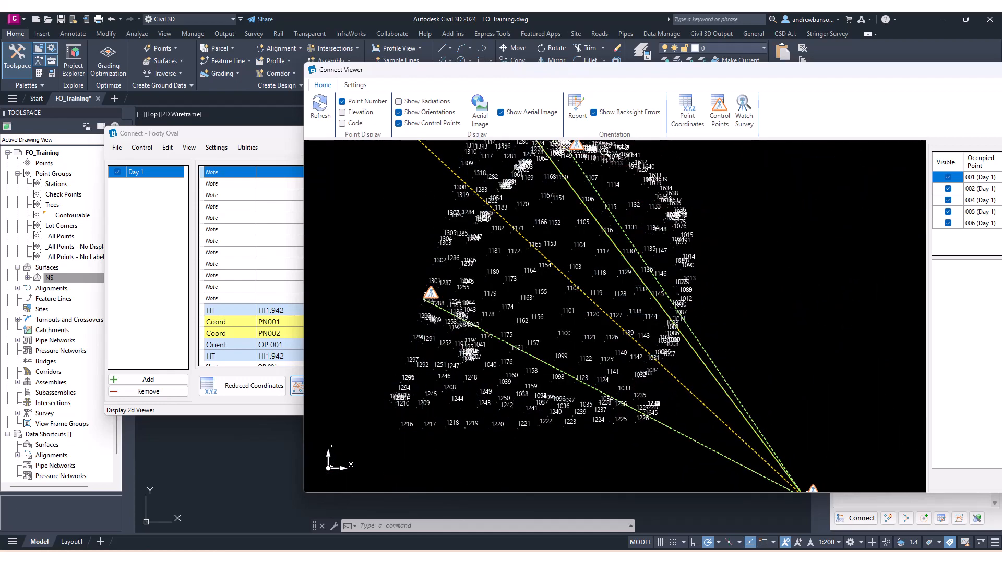
click(431, 298)
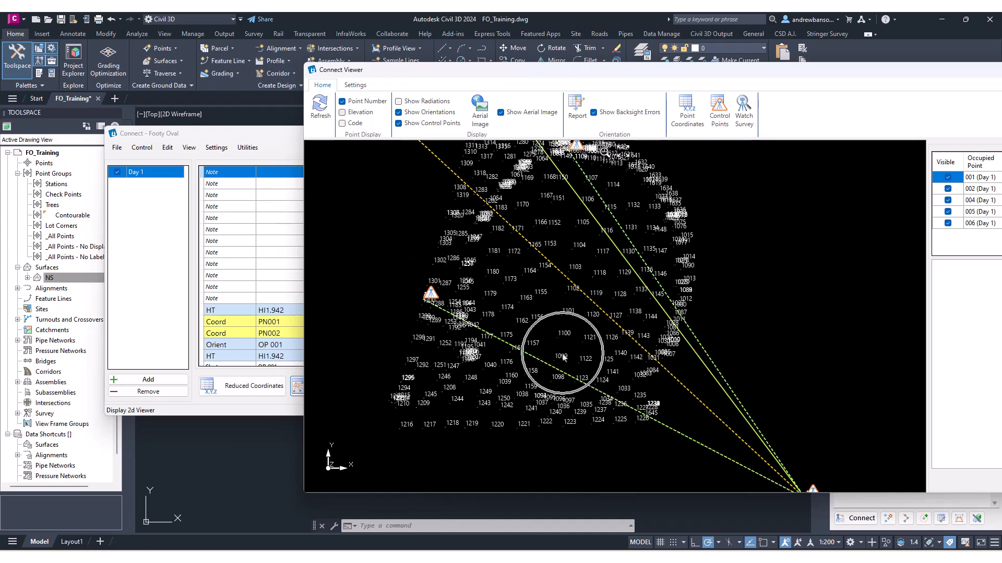
click(427, 102)
click(427, 102)
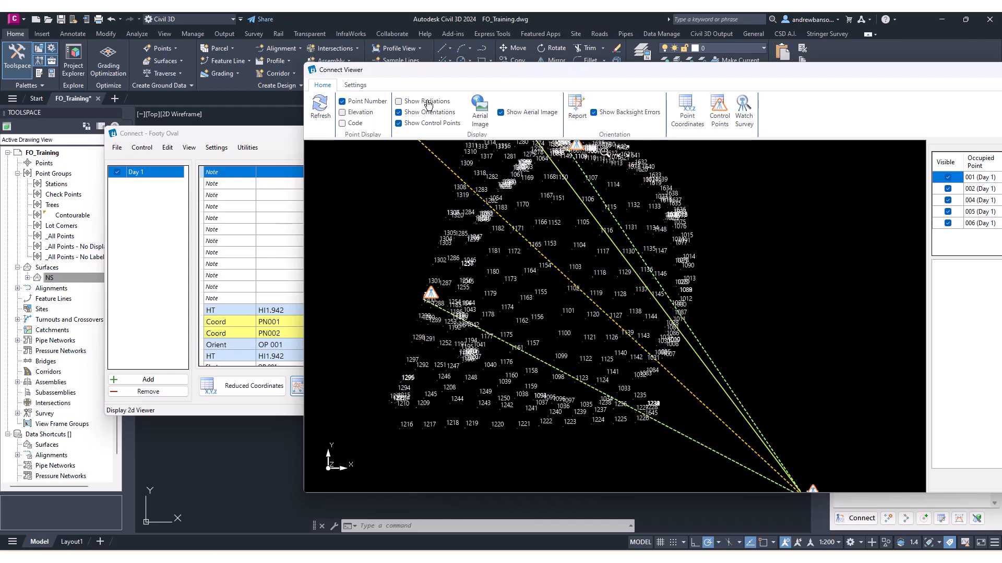
click(427, 102)
Step: Reposition the Connect Viewer window and examine the radiations from occupied points 004, 005 and 006
drag(545, 72, 515, 76)
drag(501, 249, 506, 335)
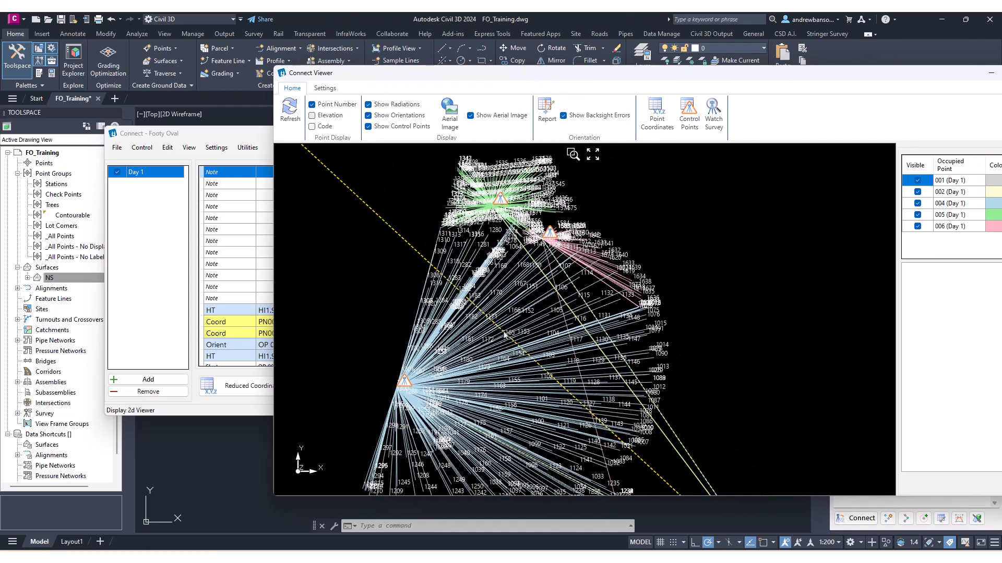
scroll(485, 348, up, 3)
scroll(490, 329, down, 3)
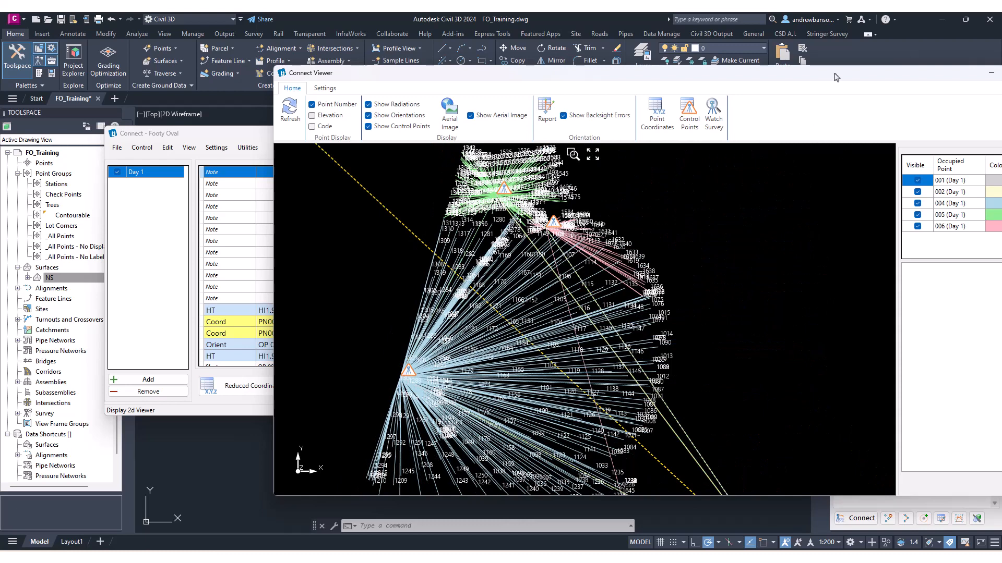
Step: Reposition the Connect Viewer window and toggle the radiations from occupied points 004 and 005 off and on to compare their coverage
drag(838, 73, 755, 69)
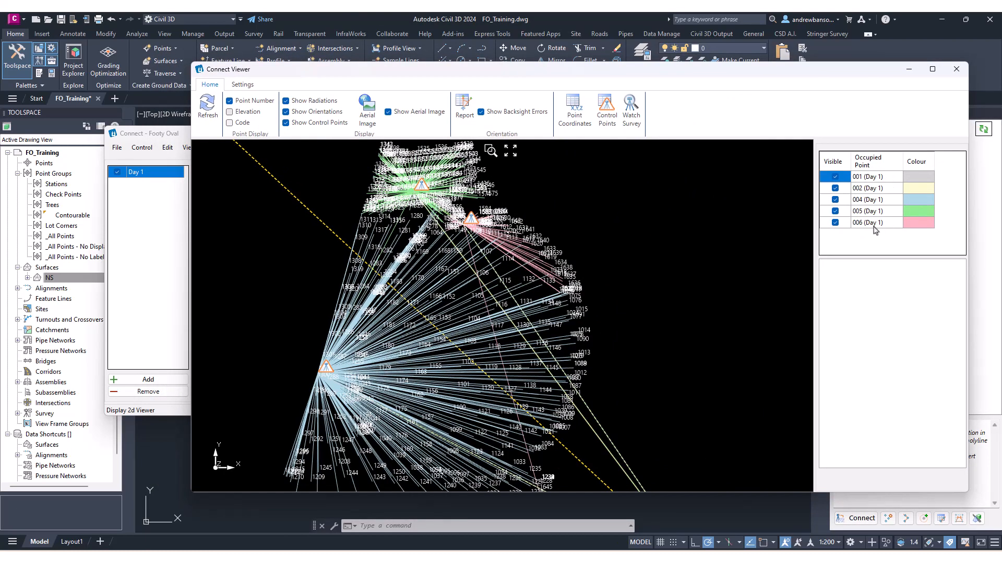
middle_drag(570, 240, 597, 226)
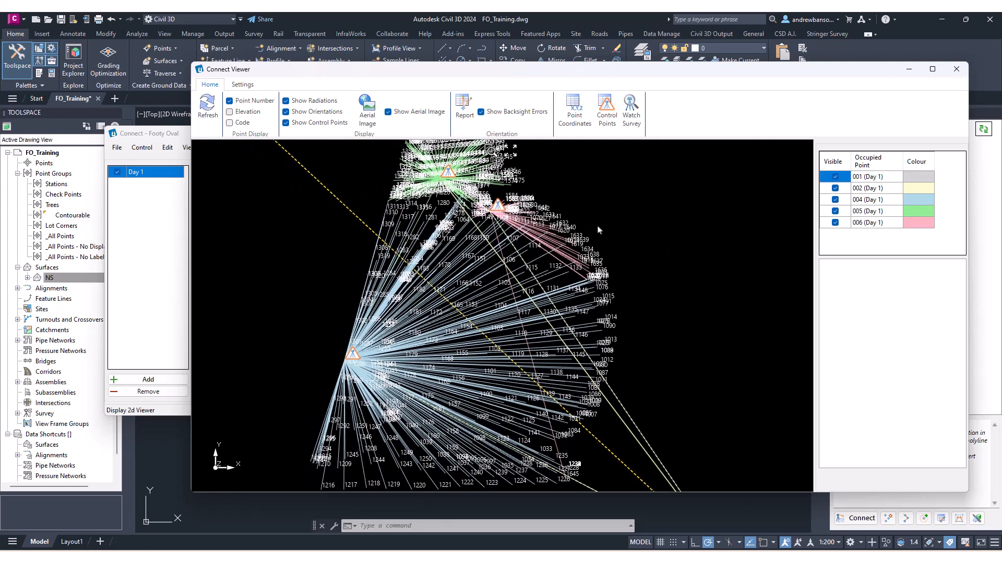
click(835, 199)
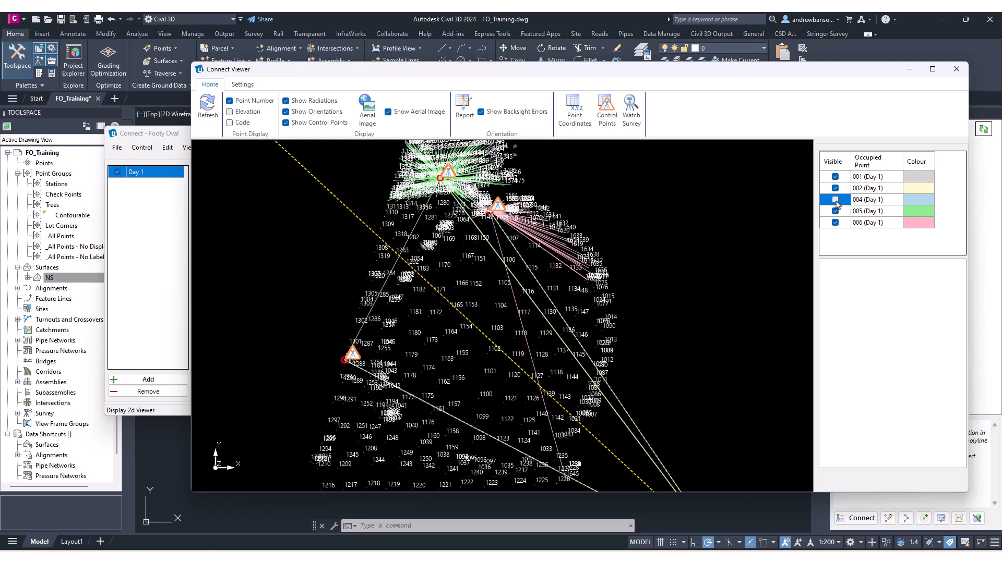
click(836, 211)
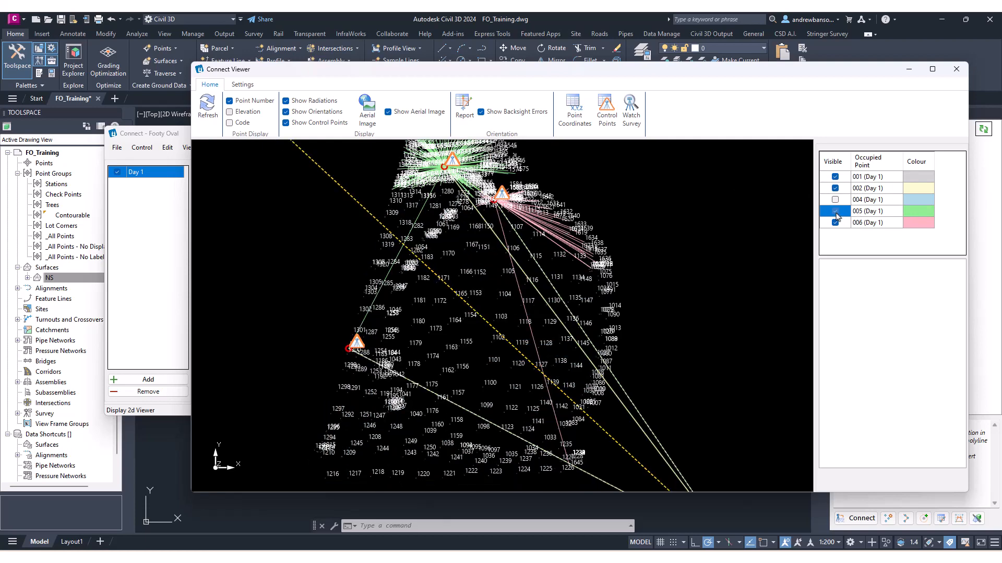
click(835, 199)
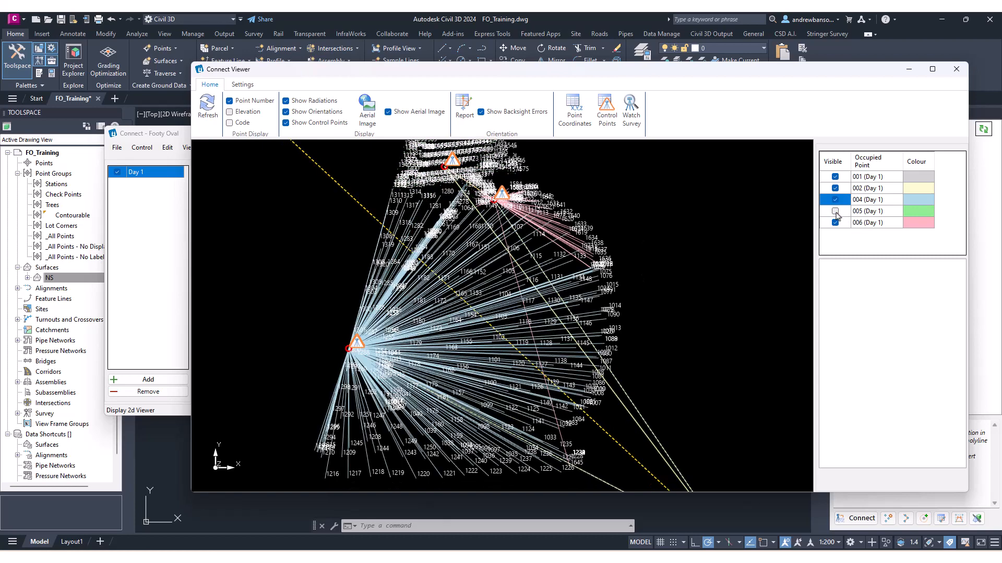
click(835, 212)
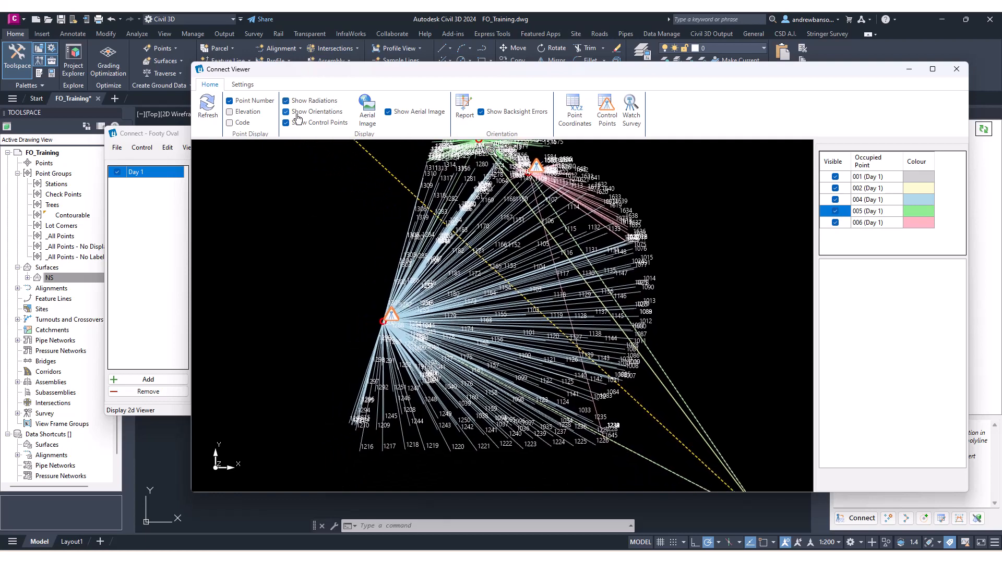
Step: Hide the radiations and examine the orientation lines running between the oval's stations and the control station southeast of it
click(330, 102)
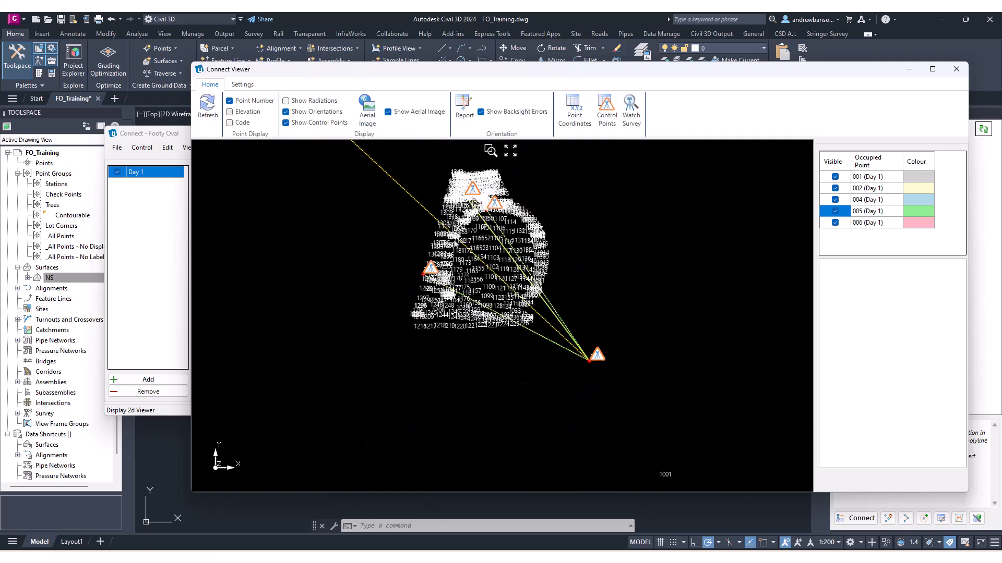
drag(548, 330, 656, 424)
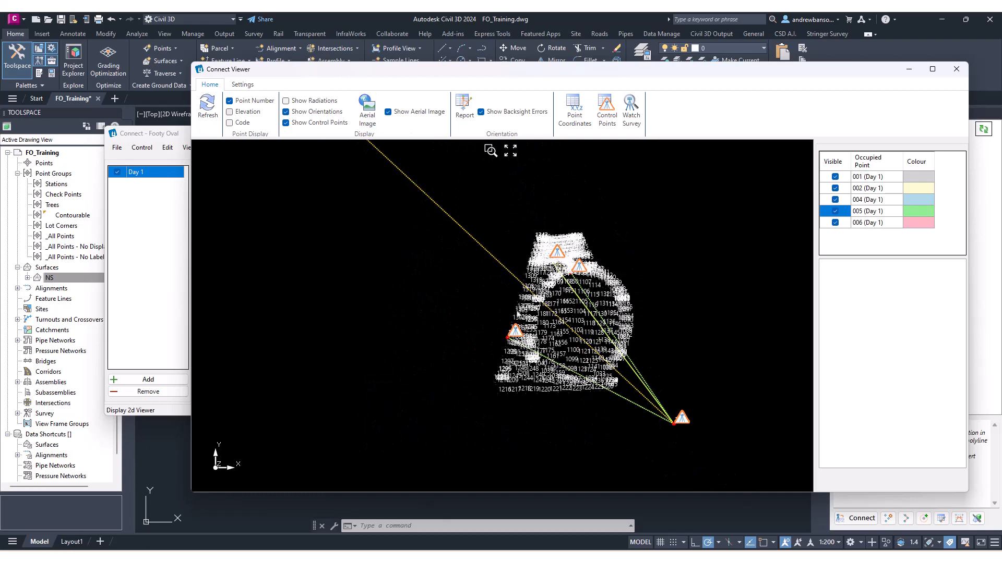
scroll(588, 293, up, 3)
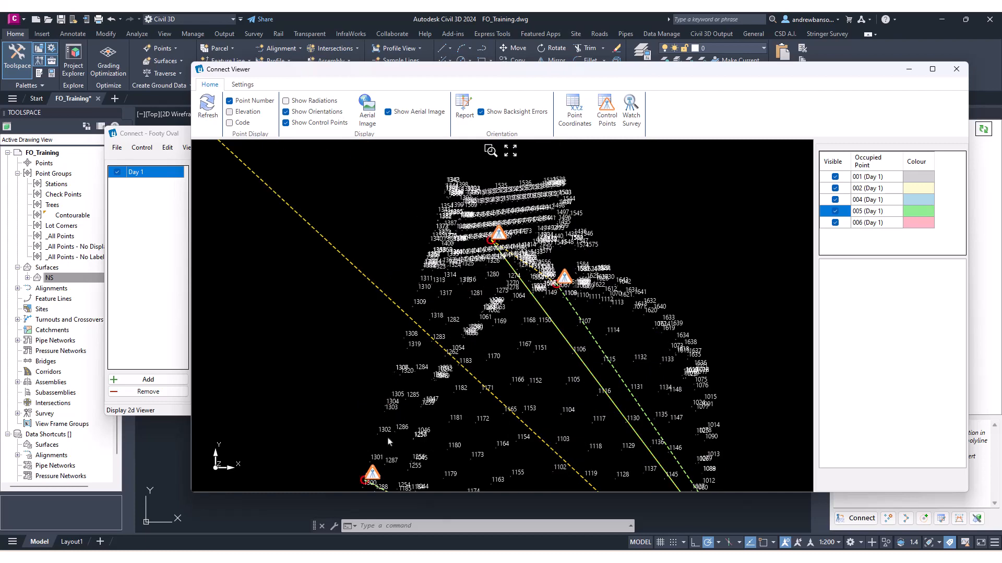
scroll(574, 395, down, 5)
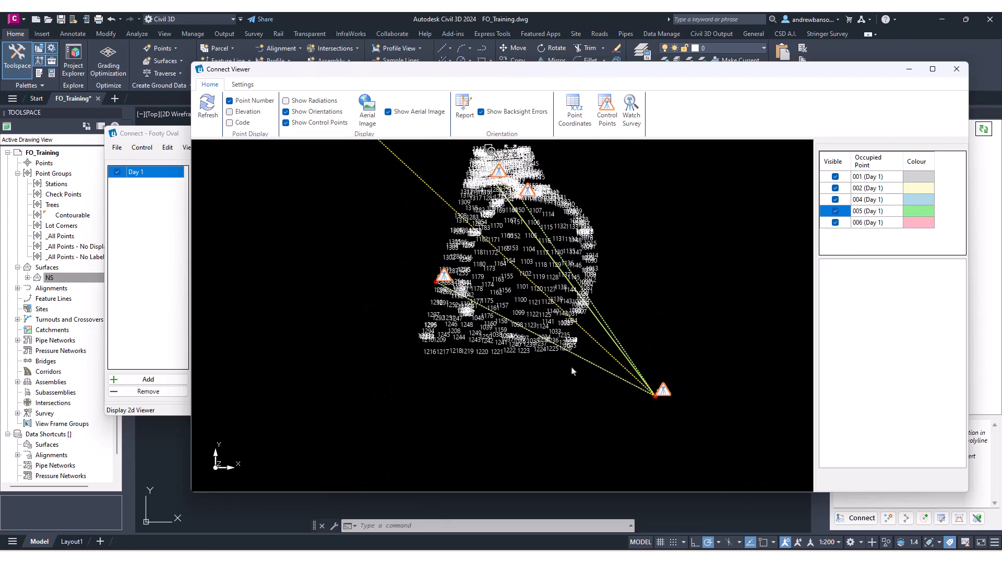
drag(572, 372, 585, 396)
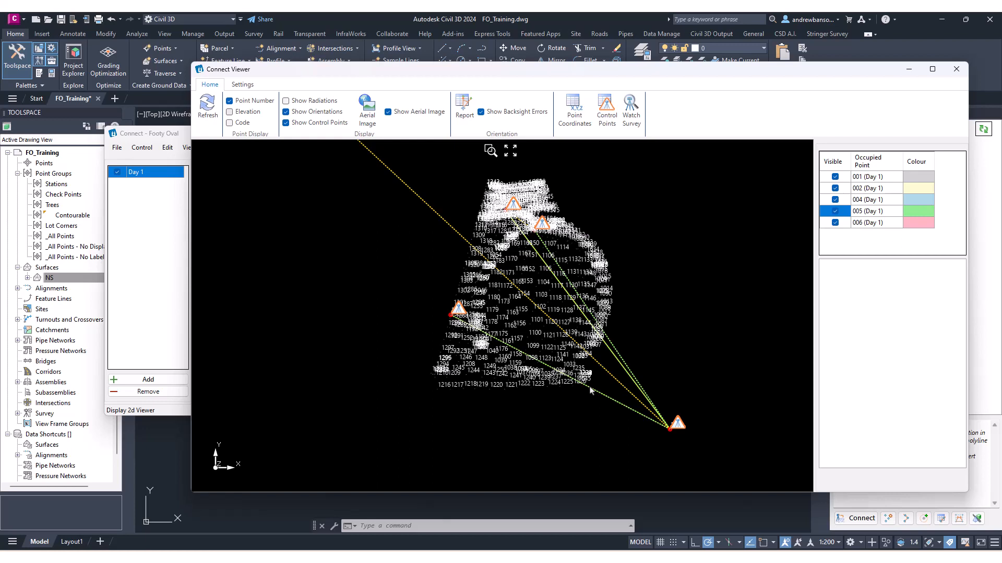
scroll(559, 340, up, 5)
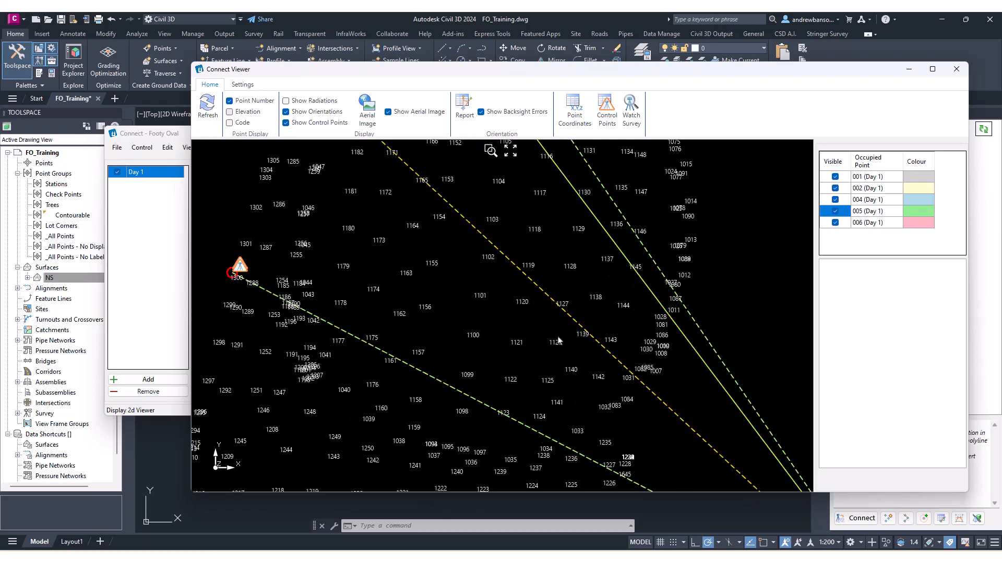
scroll(558, 340, down, 5)
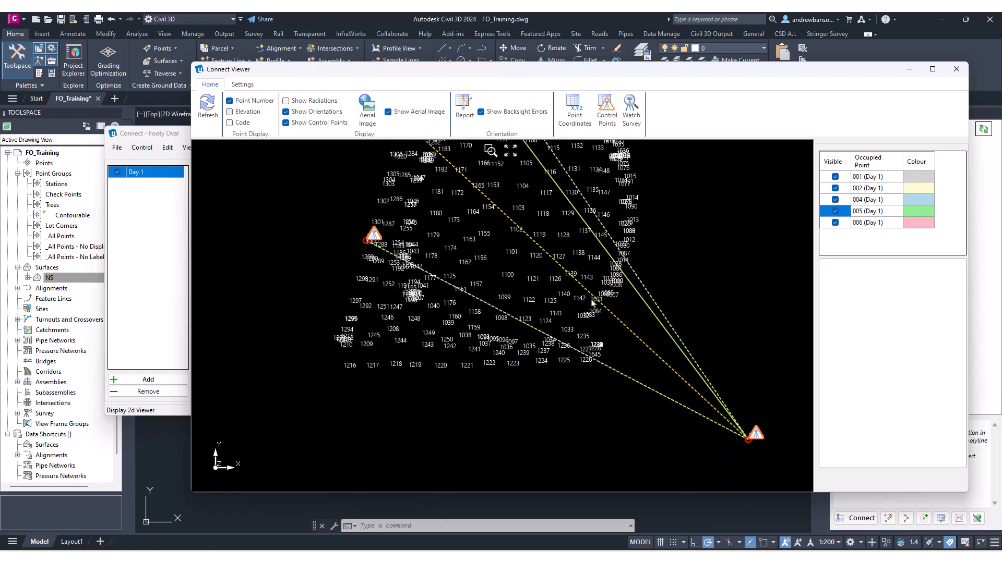
scroll(718, 397, up, 5)
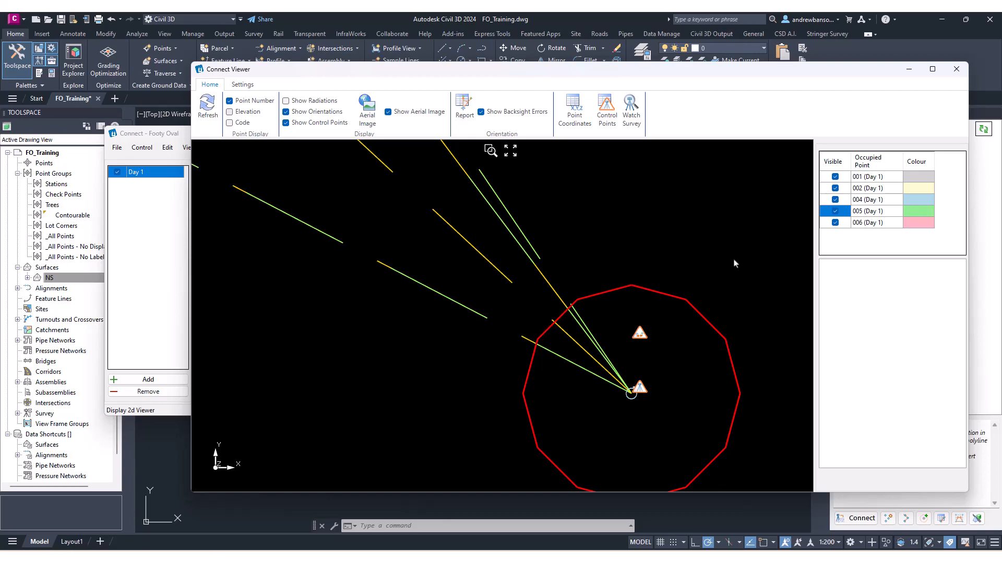
scroll(639, 351, down, 6)
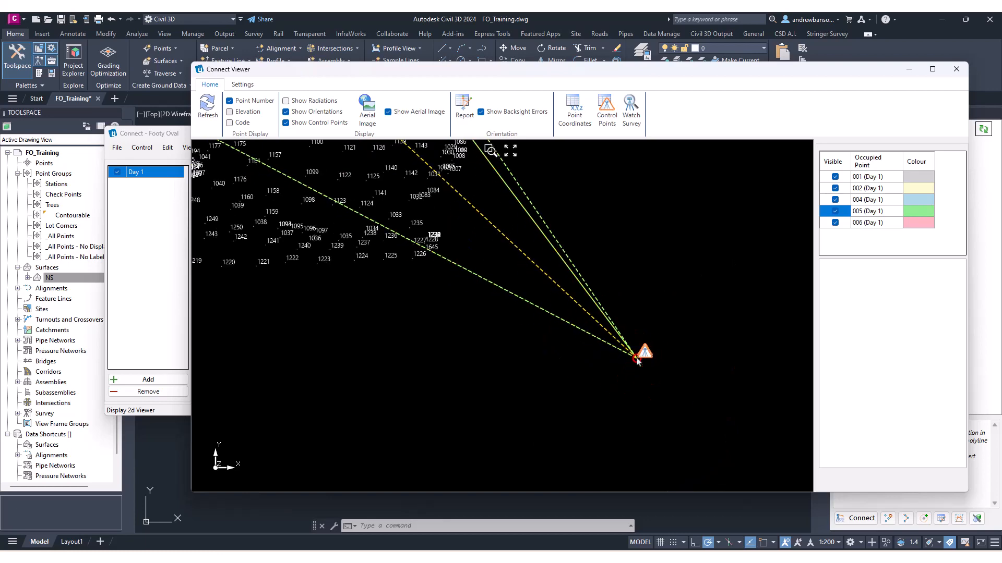
Step: Select the individual orientation lines at station 001 to inspect their backsight details, and examine the error circle around the station
scroll(635, 340, up, 1)
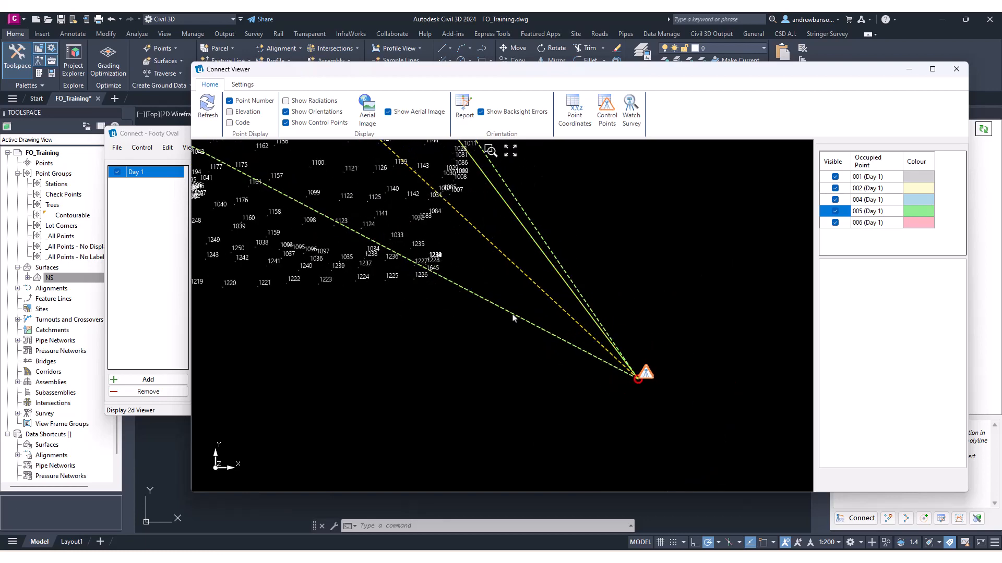
click(533, 324)
click(548, 300)
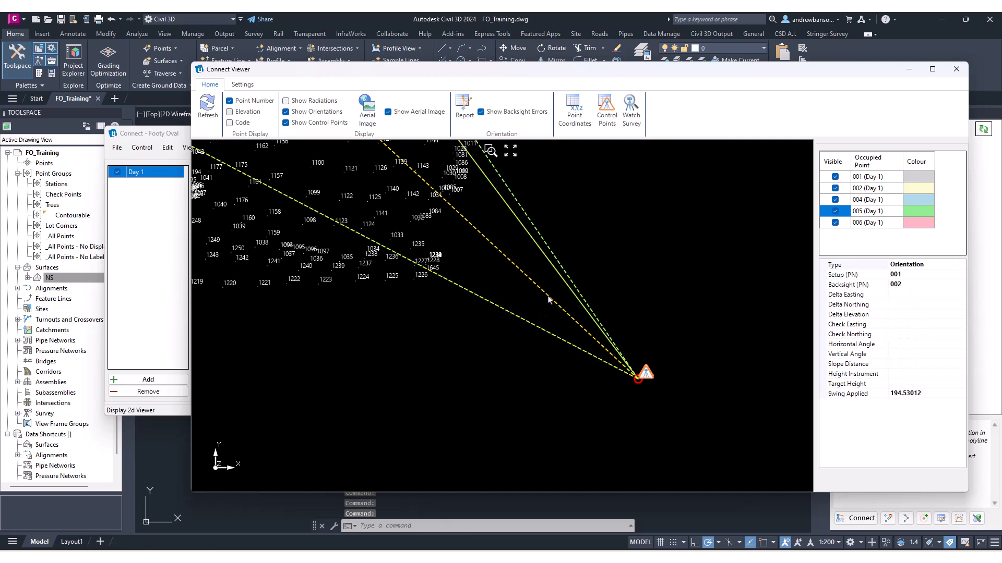
click(566, 283)
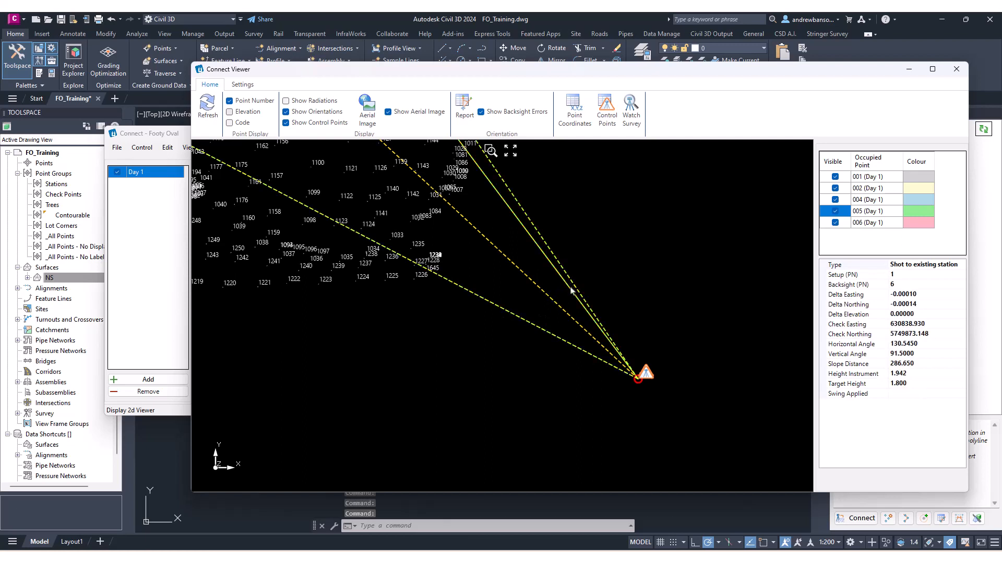
scroll(657, 382, up, 4)
scroll(592, 385, up, 2)
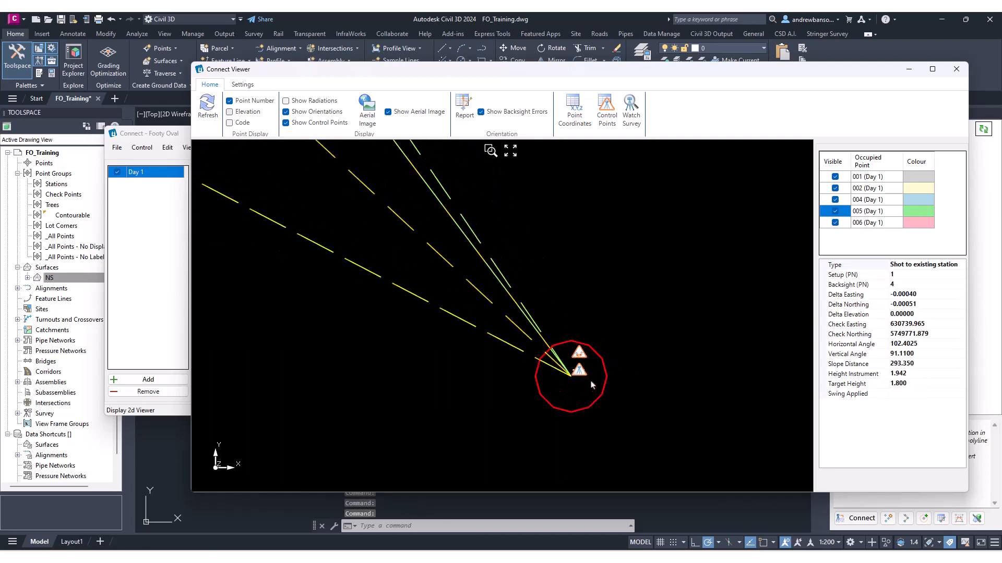
scroll(608, 364, up, 2)
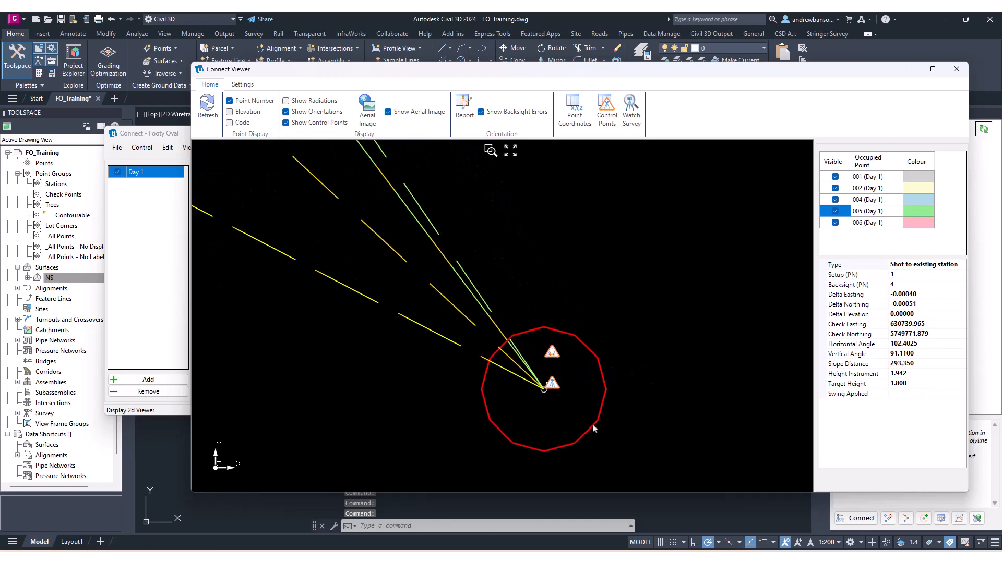
scroll(507, 305, down, 5)
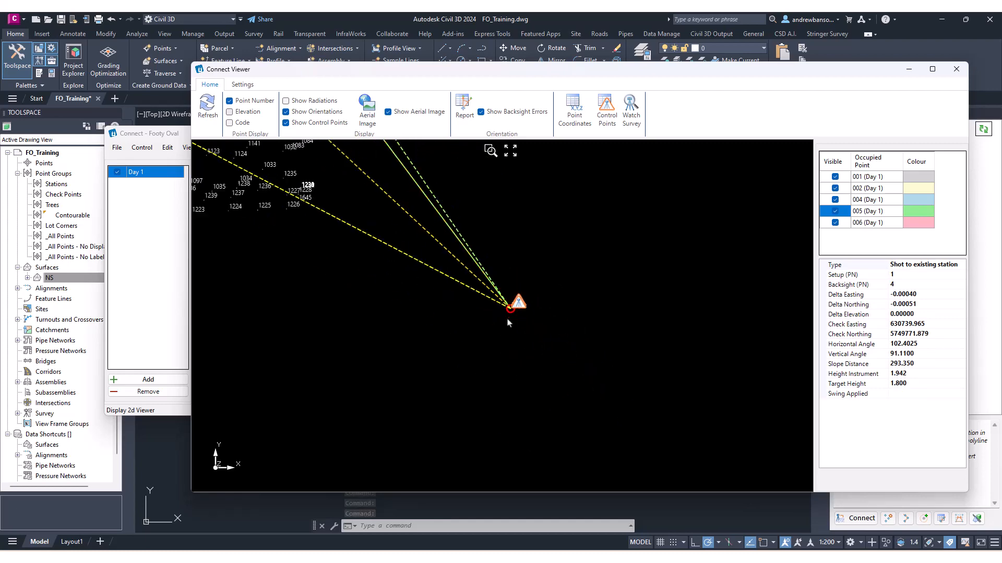
scroll(401, 247, up, 3)
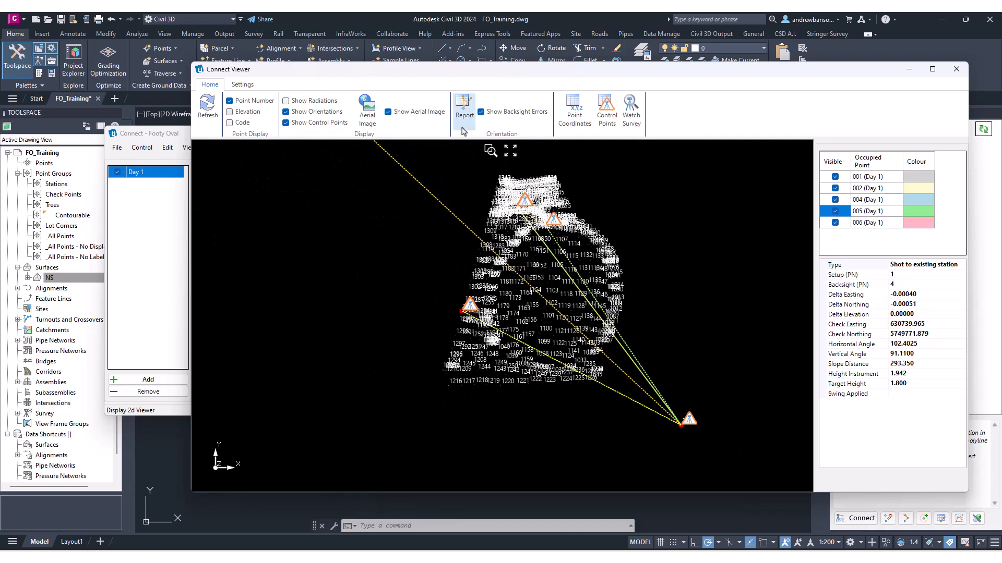
Step: Open the Orientation Report, review the deltas for the shots from setup 1 to stations 4, 5 and 6, and close the report
click(464, 110)
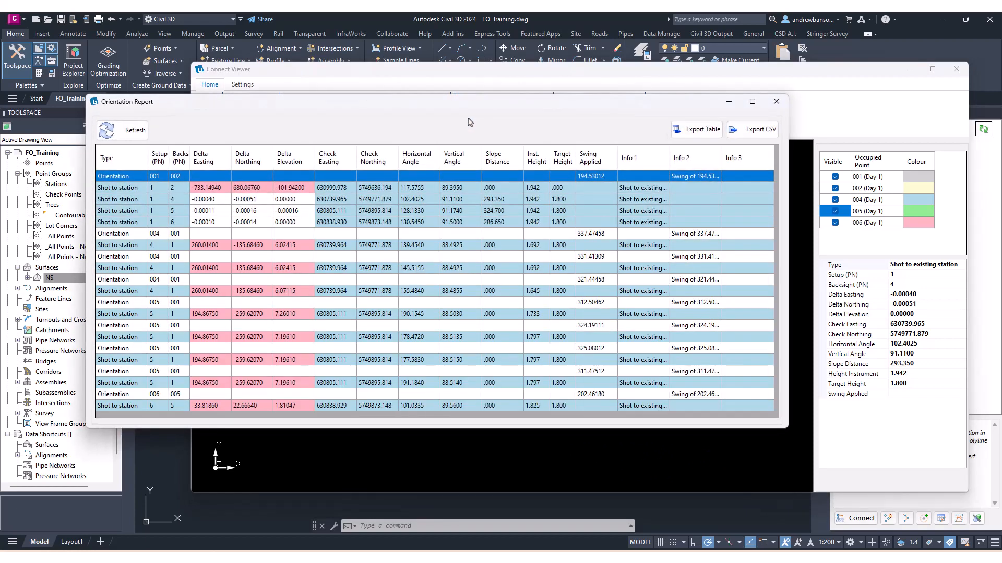
drag(451, 102, 524, 85)
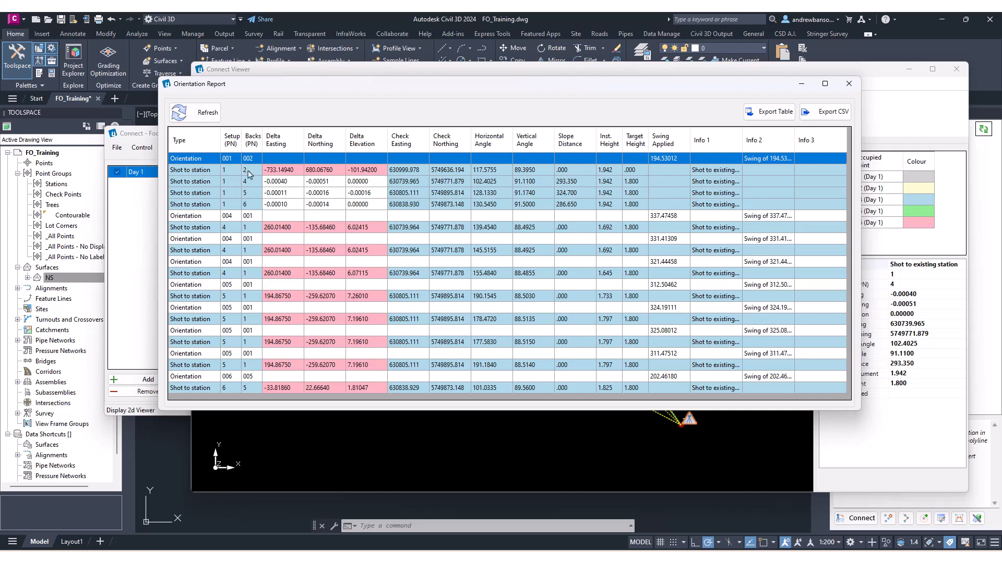
click(279, 182)
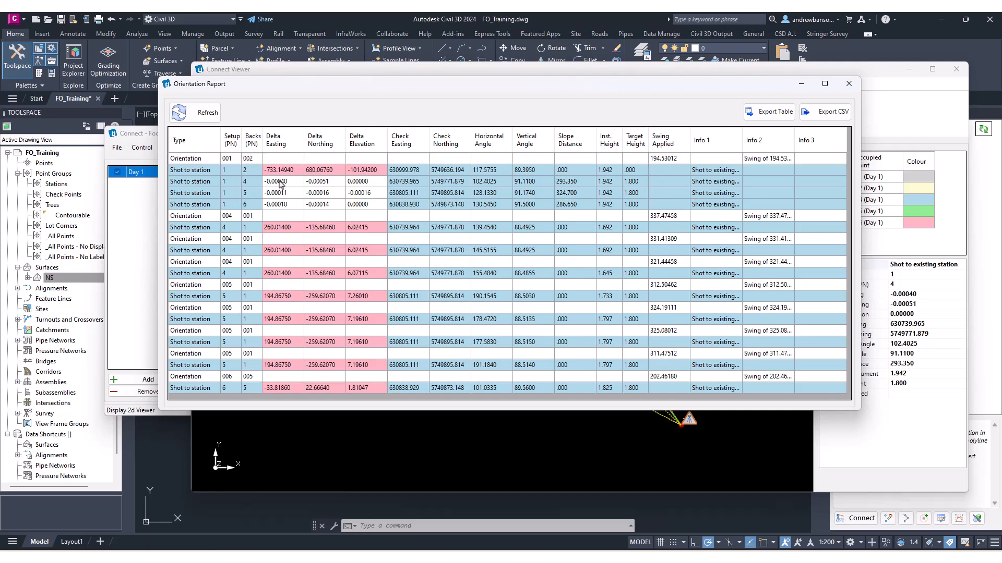
click(279, 190)
click(280, 203)
click(319, 195)
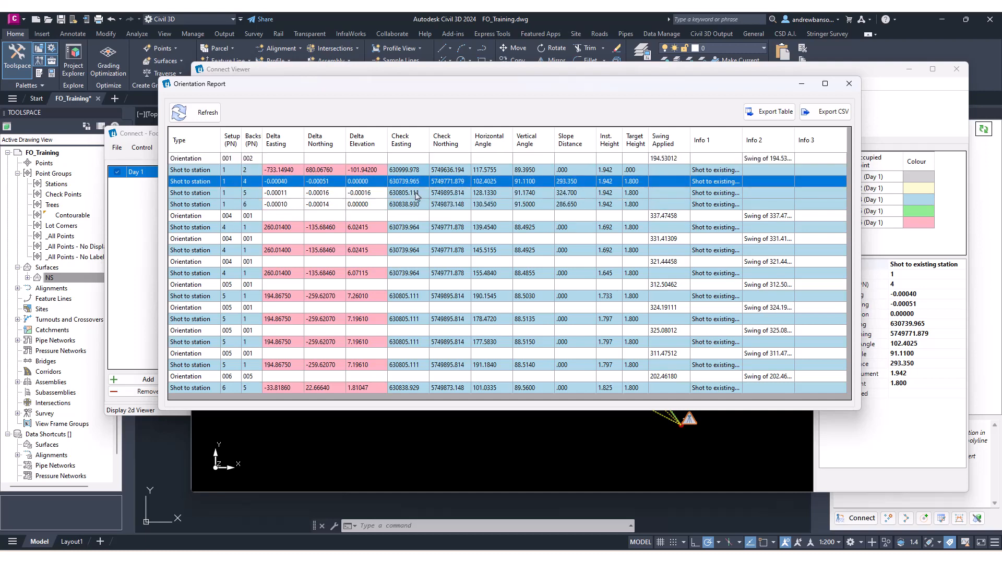
click(371, 206)
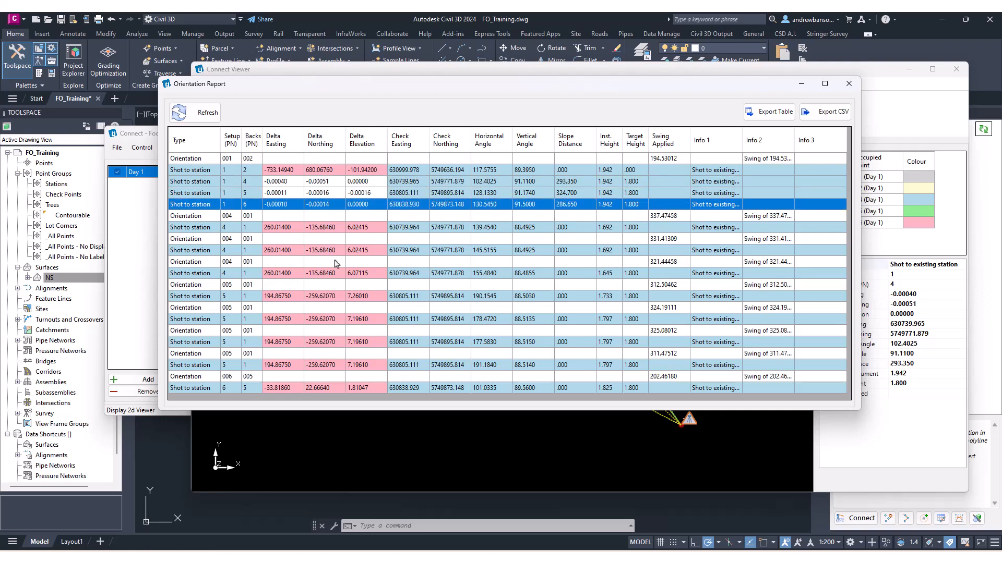
drag(467, 89, 470, 117)
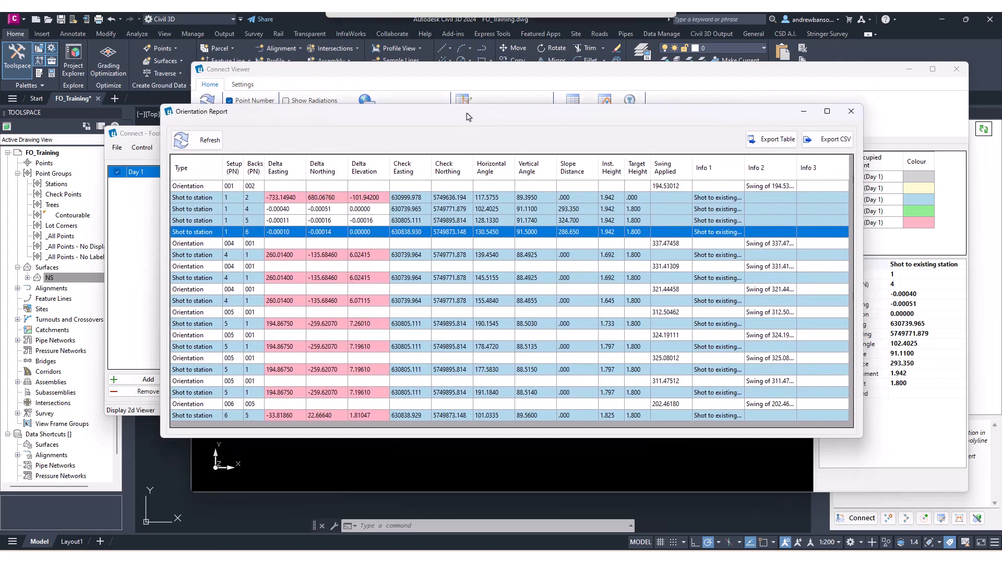
click(845, 141)
click(851, 111)
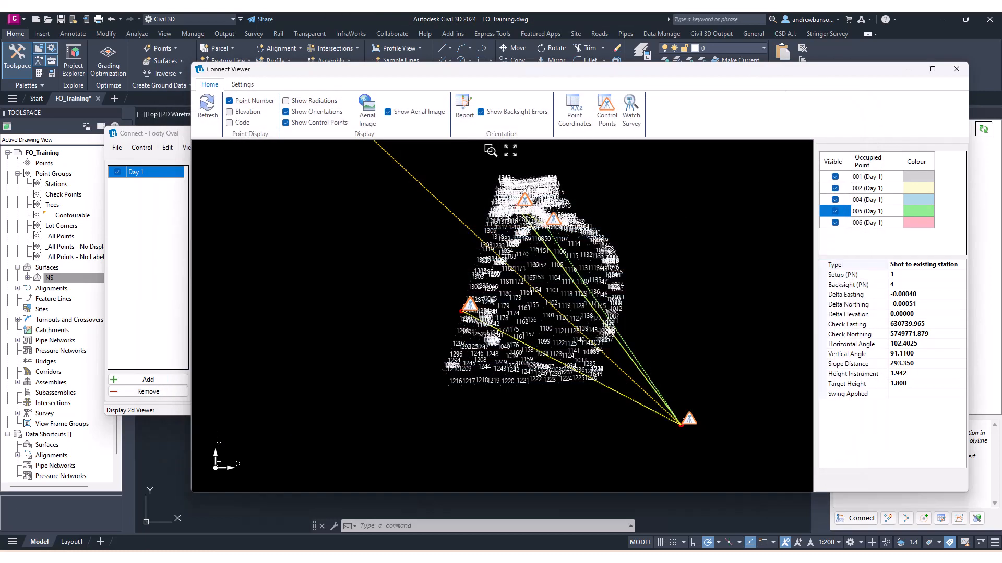
Step: Move the Connect Viewer aside to expose the Connect data, select a survey point in the oval, and show the radiations again
middle_drag(561, 313, 566, 321)
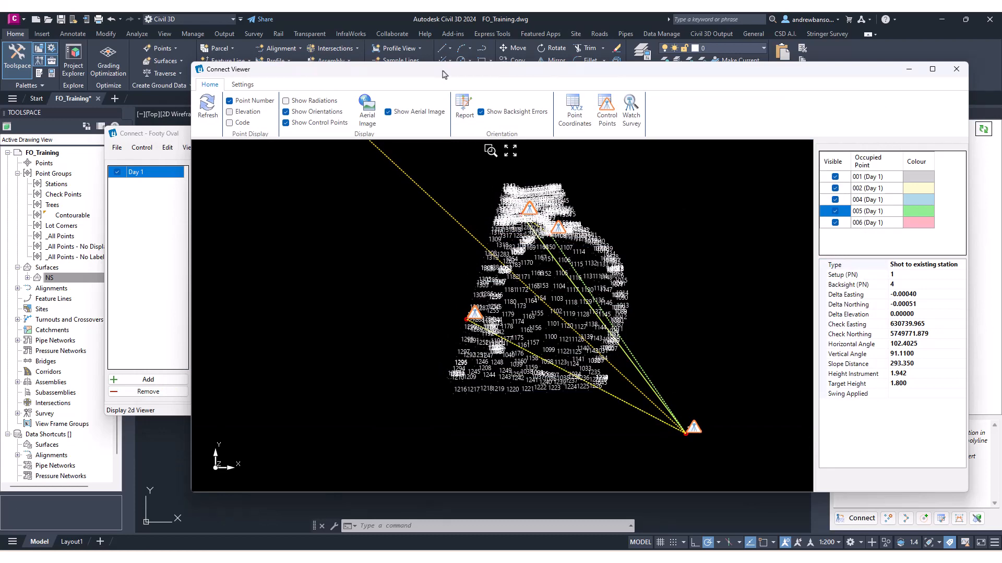
drag(442, 74, 598, 79)
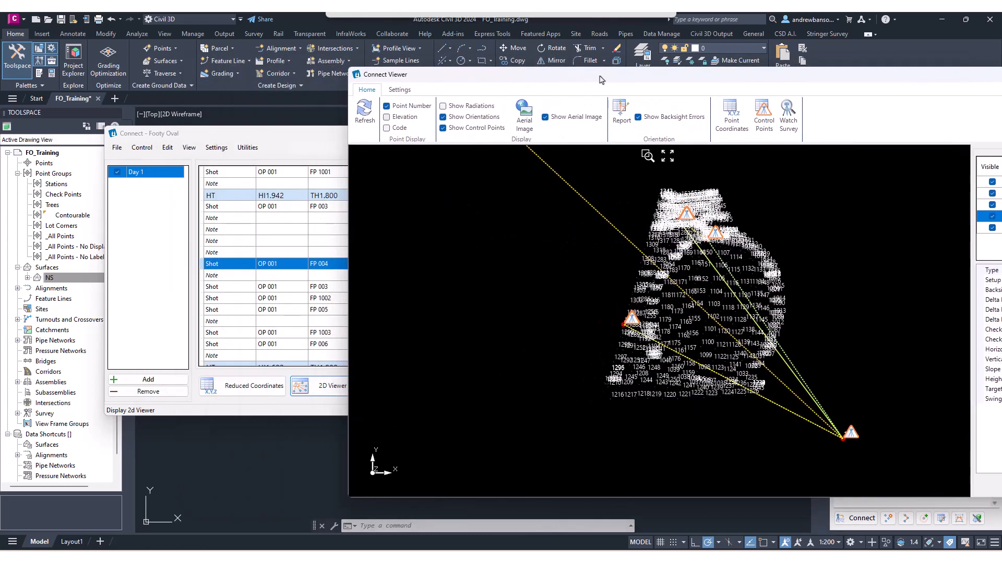
click(680, 292)
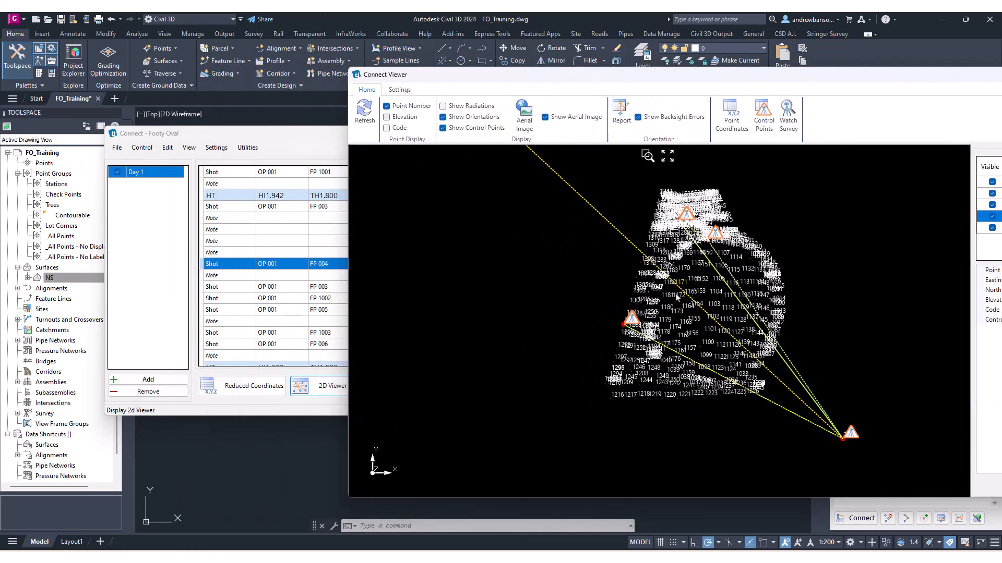
click(475, 107)
scroll(702, 298, up, 4)
Step: Select a radiation from occupied point 004 and arrange the Connect and Connect Viewer windows side by side to see its matching record
click(717, 294)
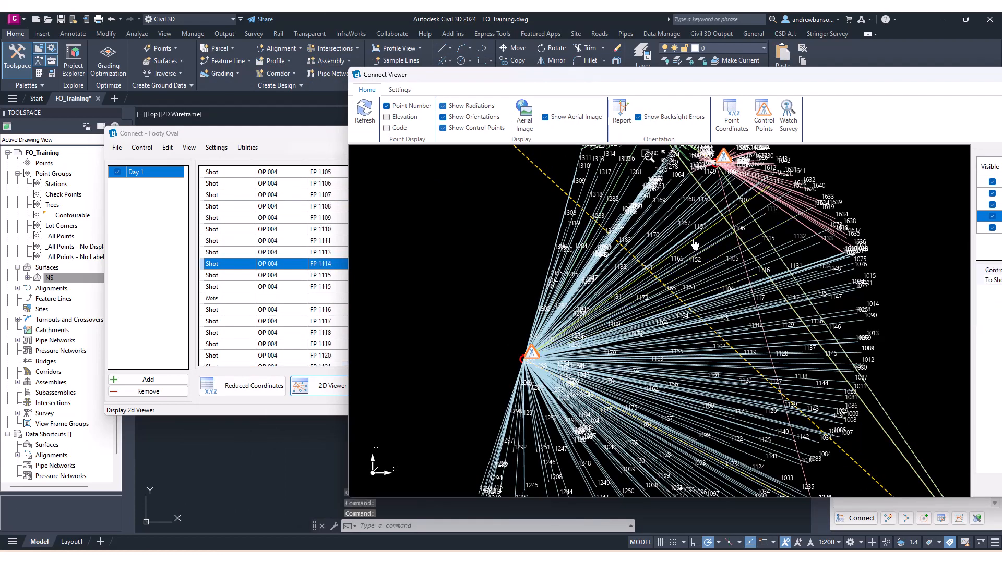
drag(290, 136, 210, 85)
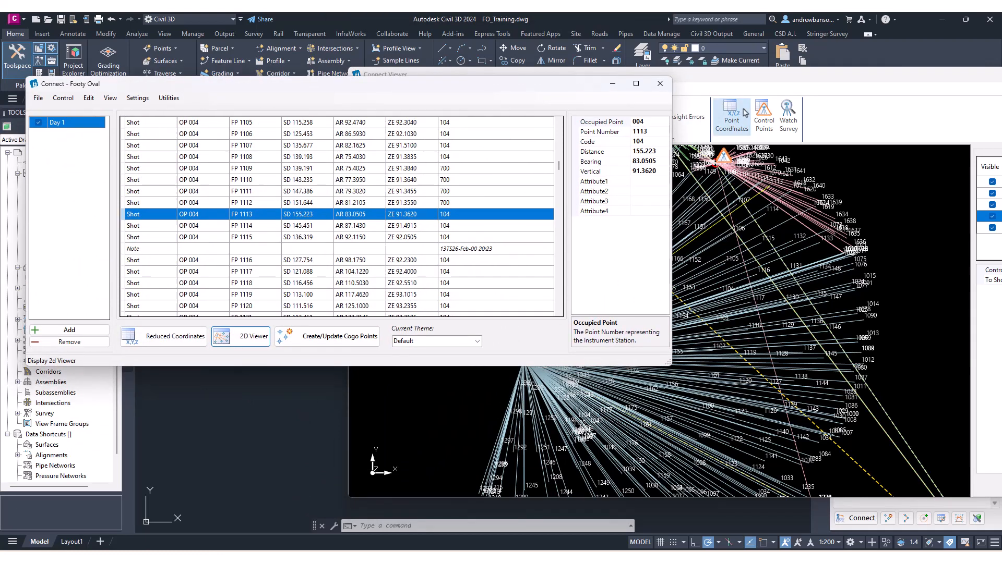
drag(727, 74, 867, 76)
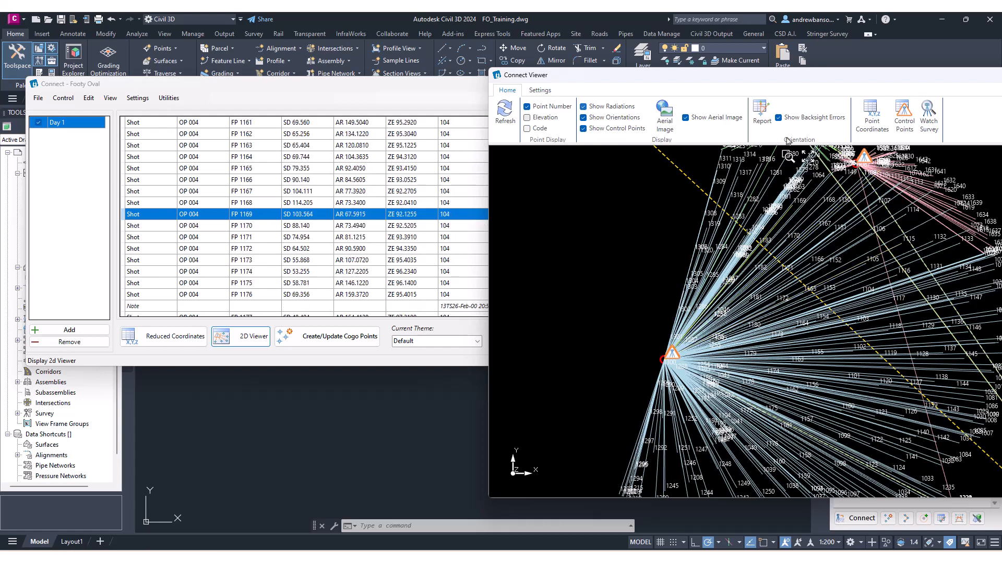
Step: Hide the backsight errors in the Connect Viewer, and turn the control points display off and back on
drag(762, 78, 417, 82)
key(ctrl)
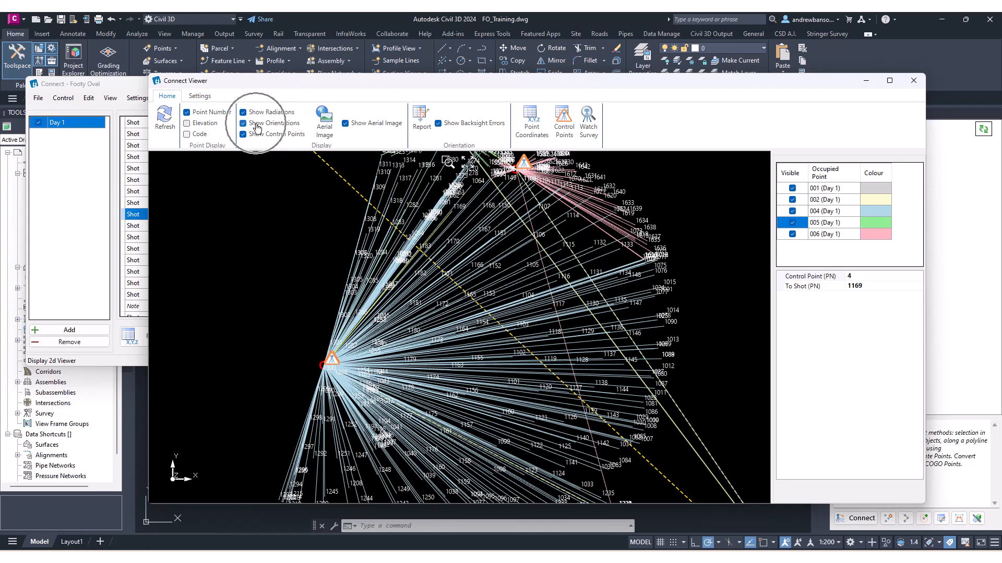
click(263, 134)
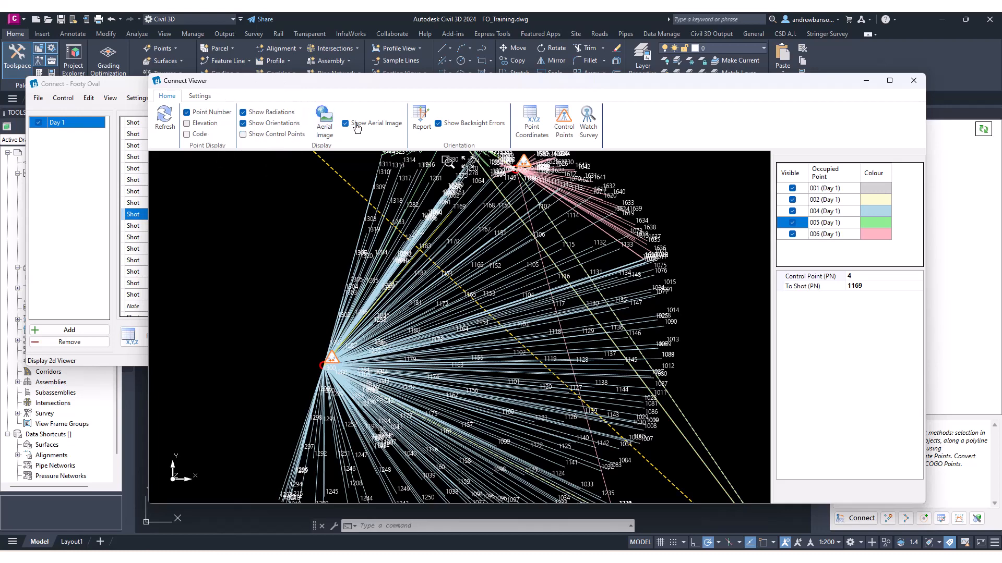
click(456, 128)
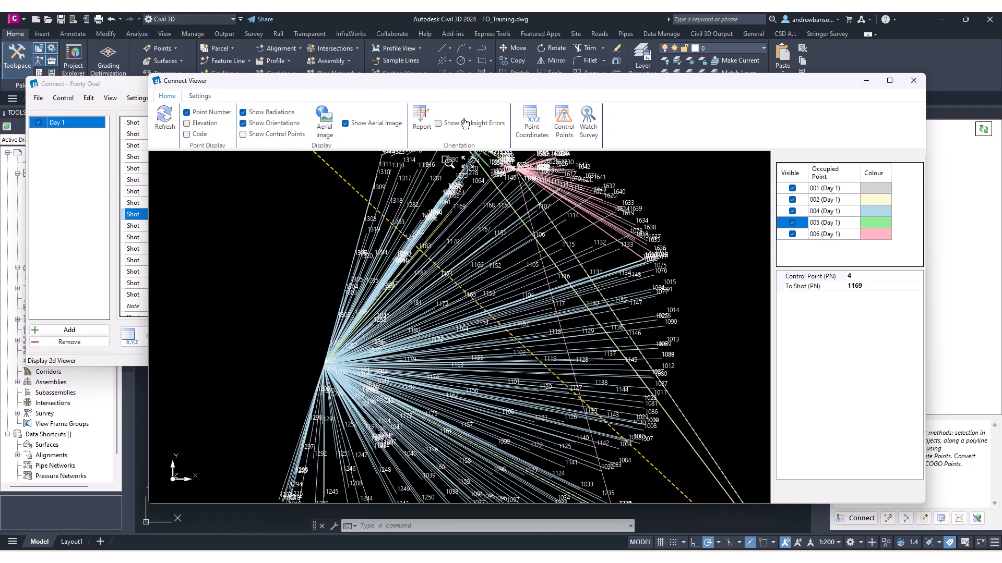
click(274, 139)
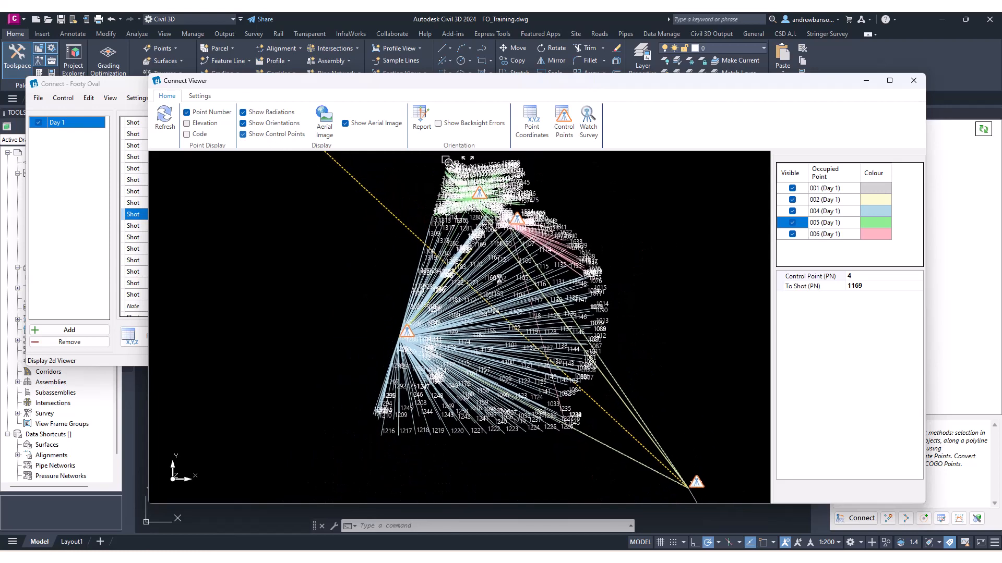
Step: Move the Connect windows aside to uncover the drawing and command line, and run the MAPIINSERT command
drag(552, 86, 531, 445)
drag(552, 88, 342, 292)
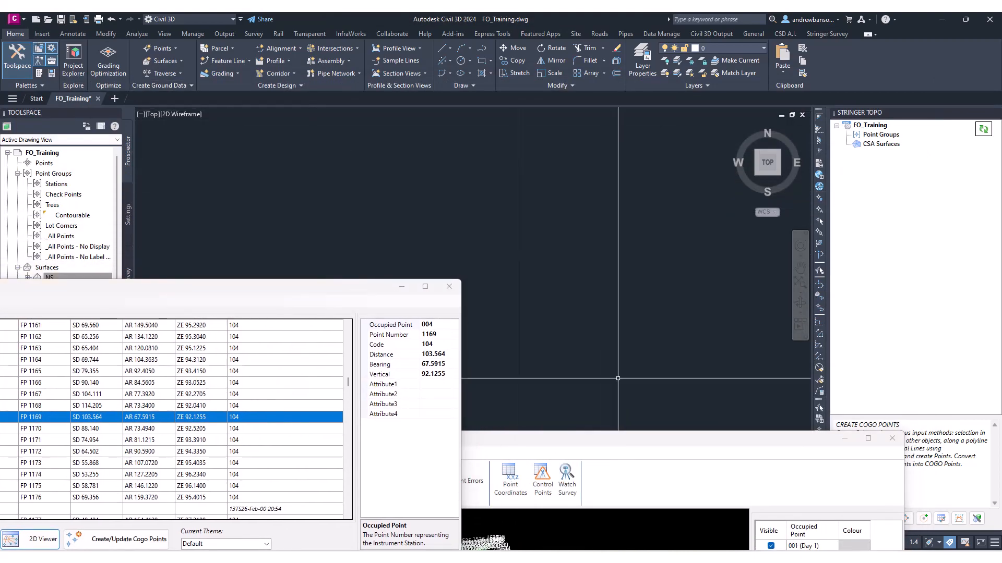
drag(610, 443, 717, 97)
drag(221, 287, 256, 141)
click(400, 527)
text(map)
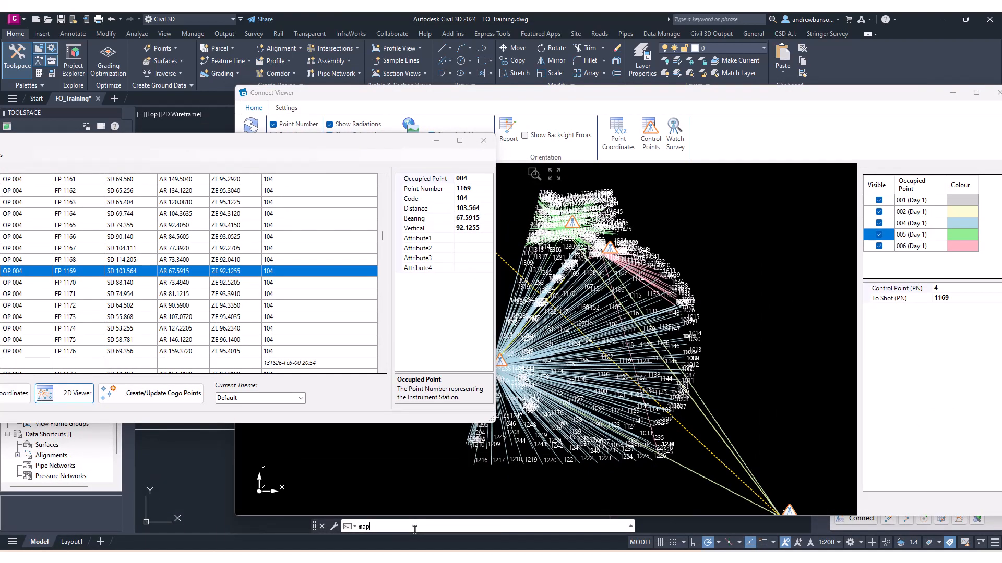
text(iinsert)
key(Return)
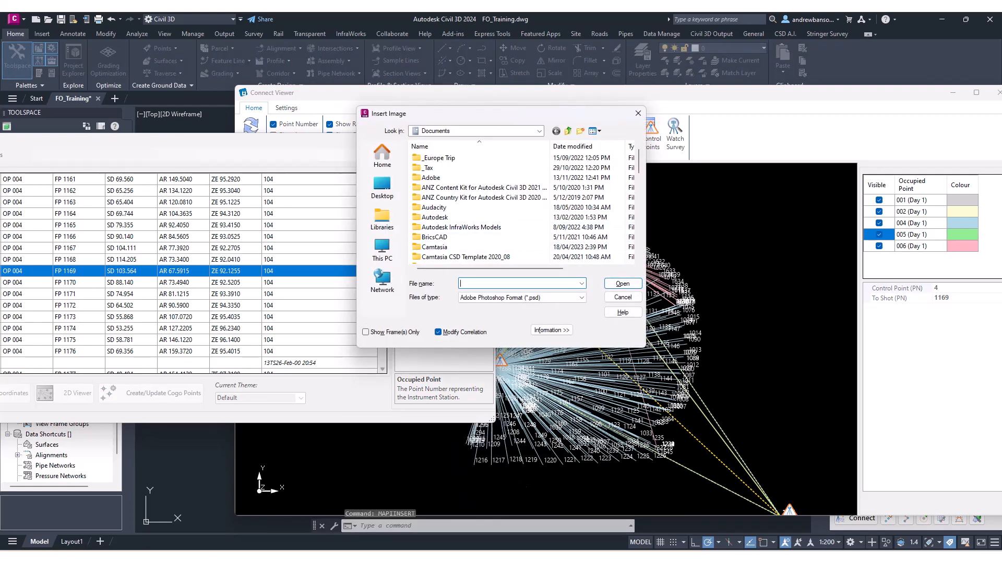
Step: Copy the path of the For Civil 3D training data folder from File Explorer and open that folder in the Insert Image dialog
key(alt+Tab)
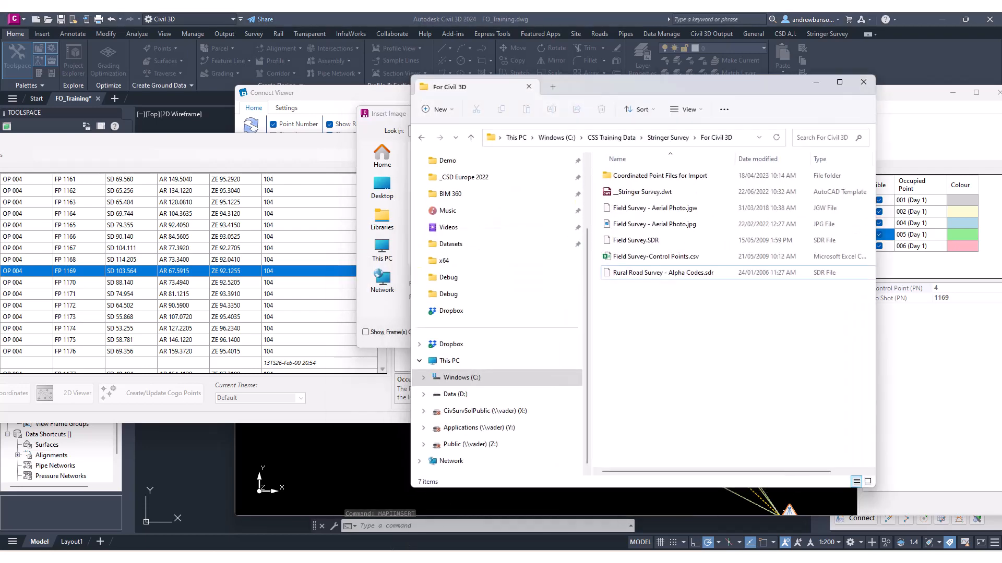
click(742, 140)
key(ctrl+c)
click(816, 82)
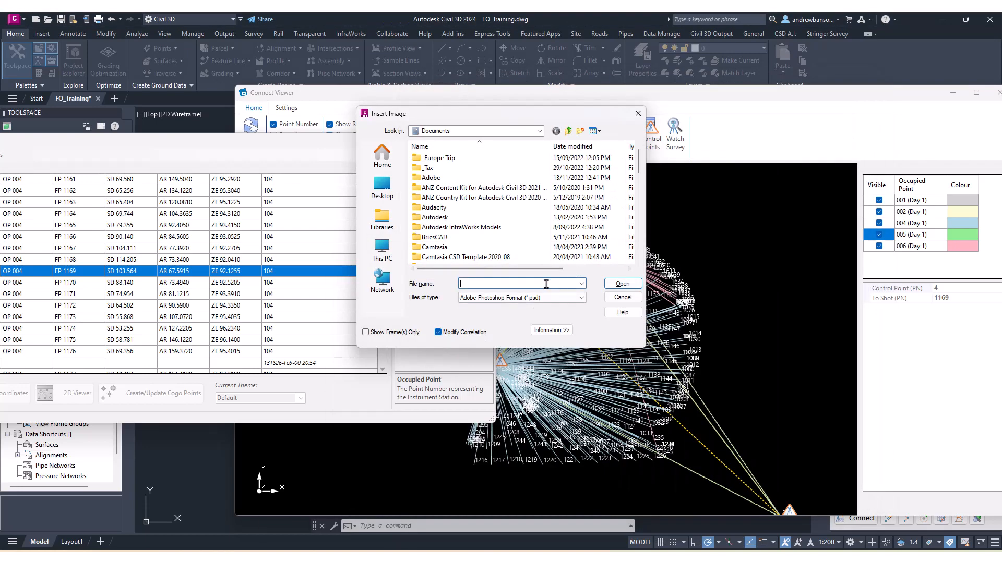
key(ctrl+v)
key(Return)
Step: Filter for JPEG files and insert Field Survey - Aerial Photo.jpg using its World File correlation in meters
click(523, 301)
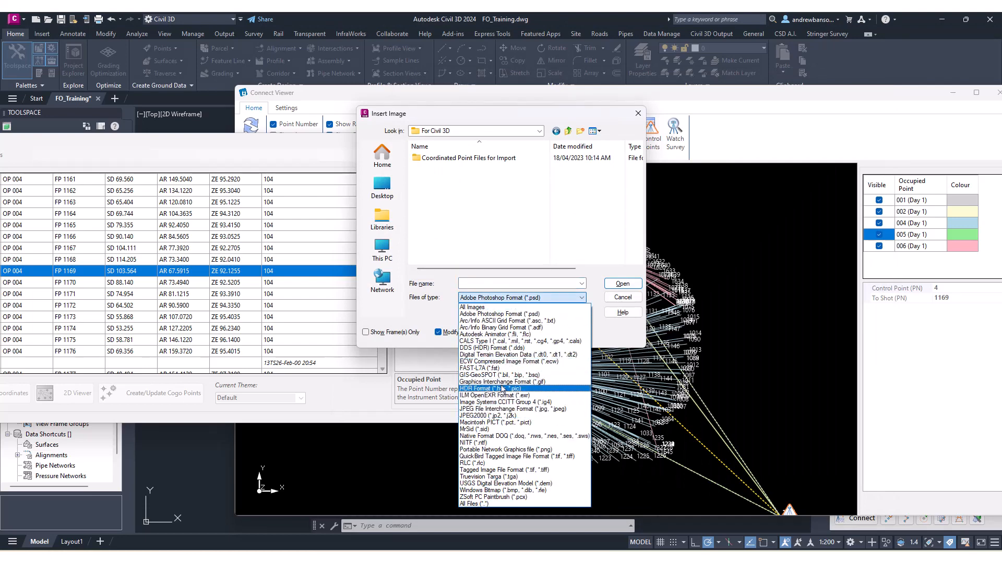
click(482, 409)
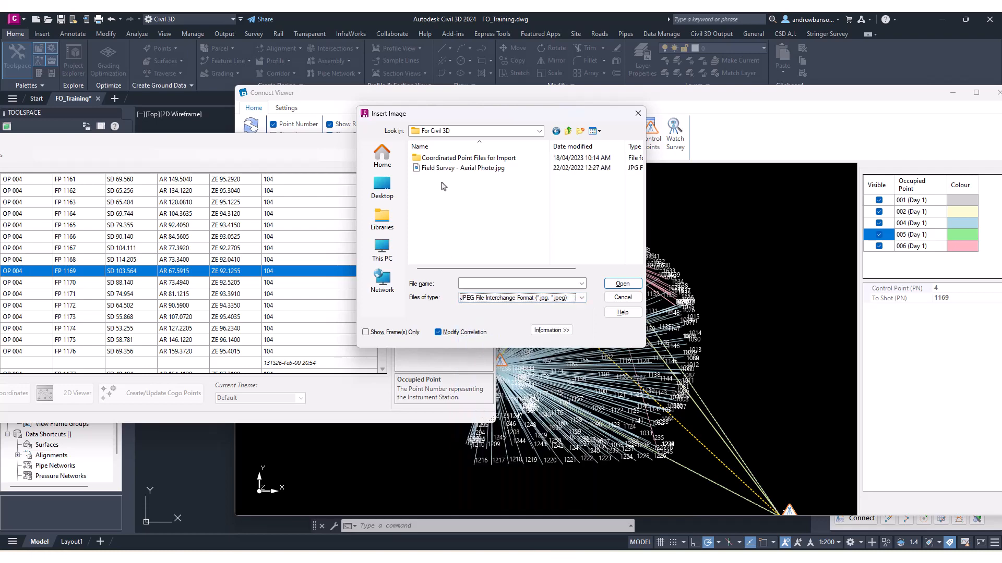
click(453, 168)
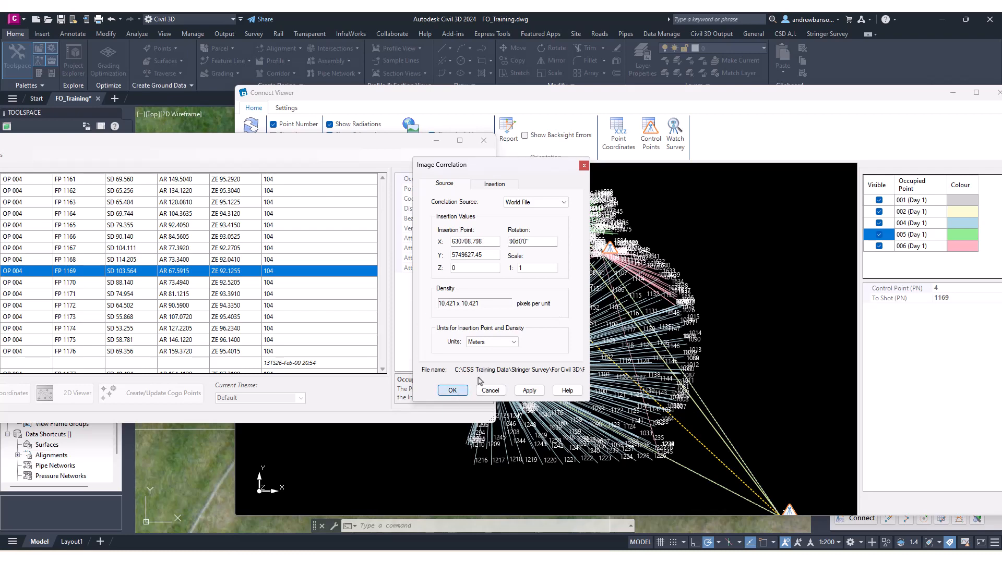
click(452, 390)
Step: Set the aerial photo inserted in the drawing as the Connect Viewer's aerial image by selecting its frame
drag(528, 96, 760, 318)
scroll(601, 220, down, 10)
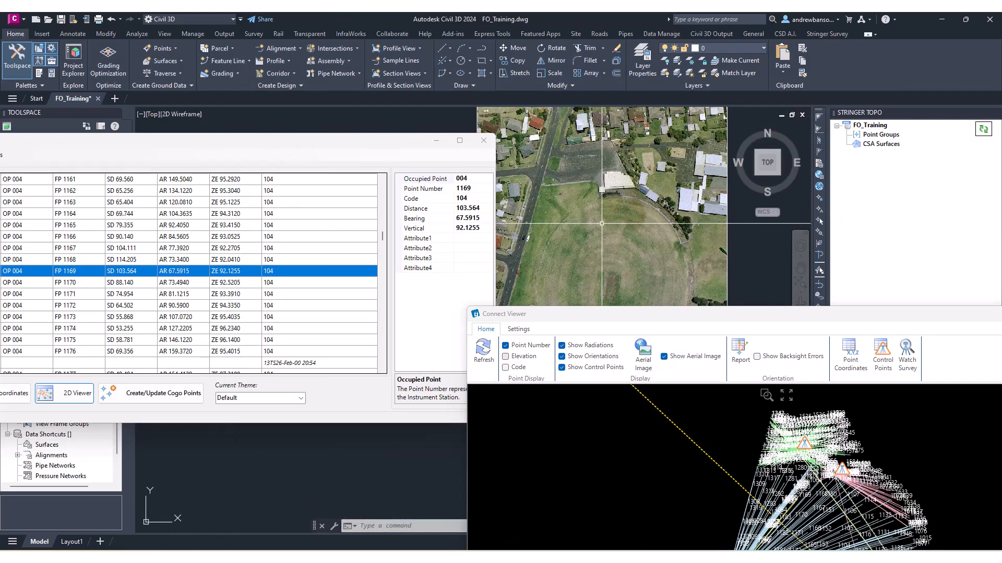
mouse_move(582, 245)
middle_down()
mouse_move(595, 230)
mouse_move(632, 226)
middle_up()
mouse_move(705, 318)
mouse_down()
mouse_move(405, 98)
mouse_move(372, 265)
mouse_up()
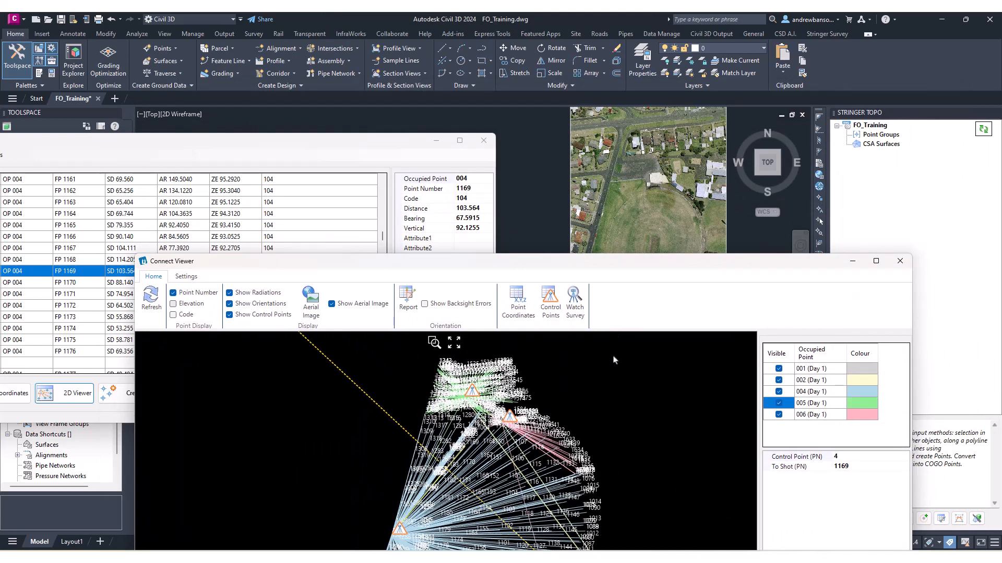
click(313, 310)
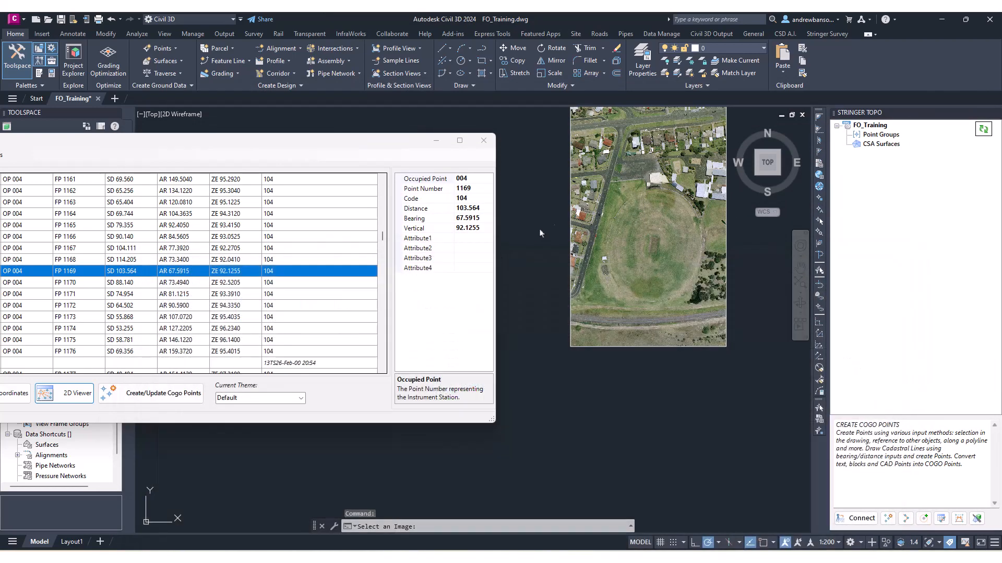
click(726, 250)
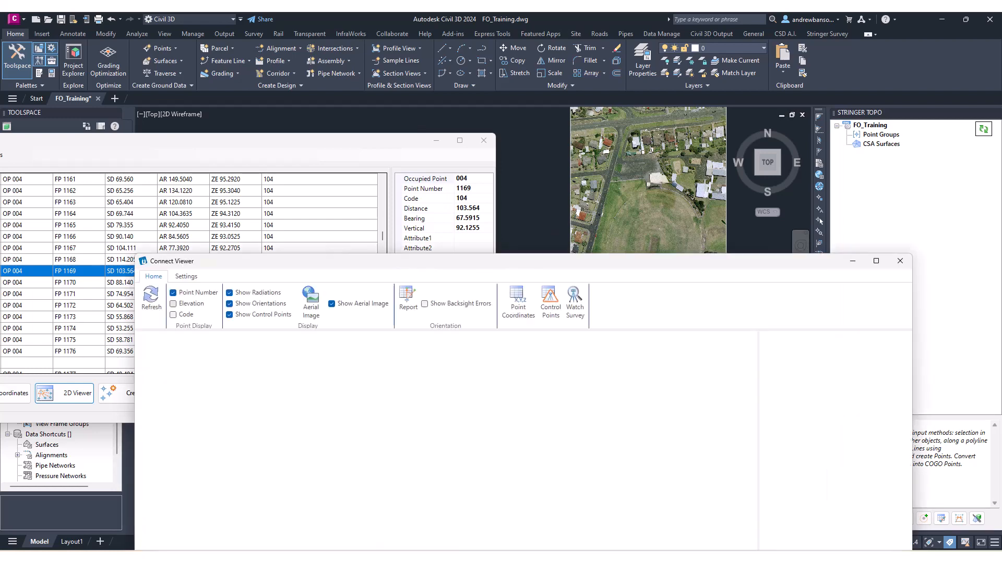
Step: Maximise the Connect Viewer and examine how the stations and radiations line up with the aerial image around the oval
drag(653, 269, 611, 99)
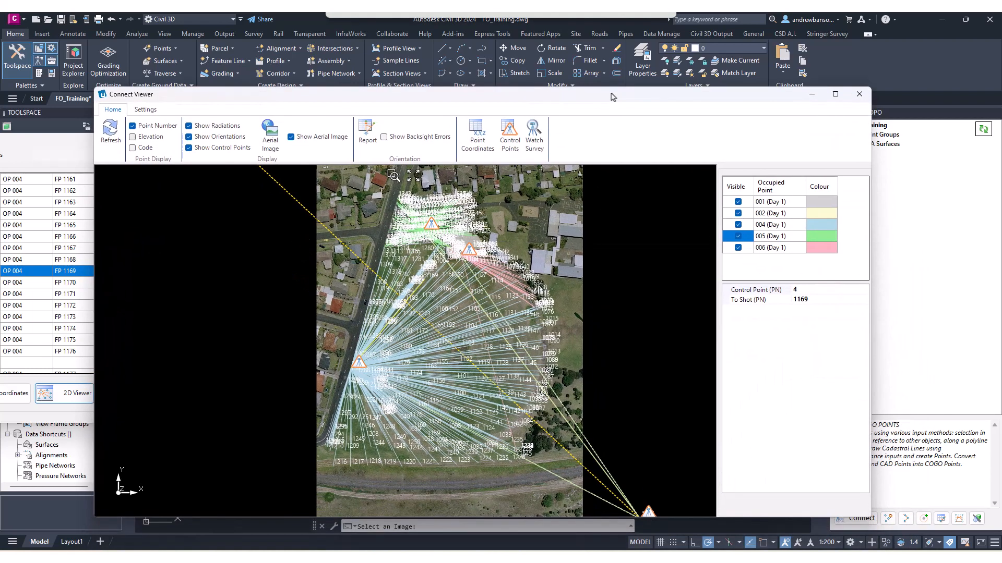
middle_drag(466, 285, 520, 316)
scroll(520, 316, up, 2)
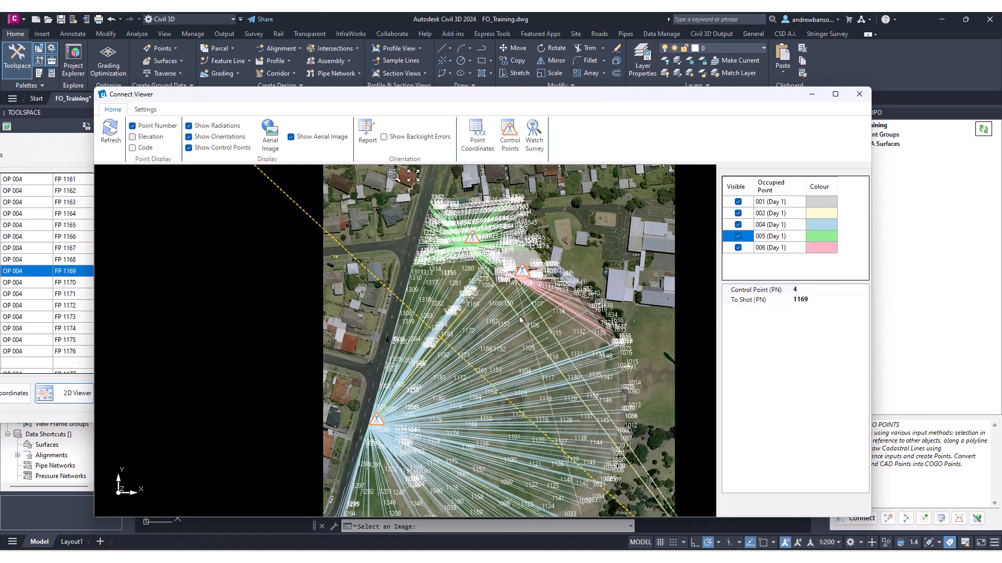
middle_drag(500, 357, 505, 367)
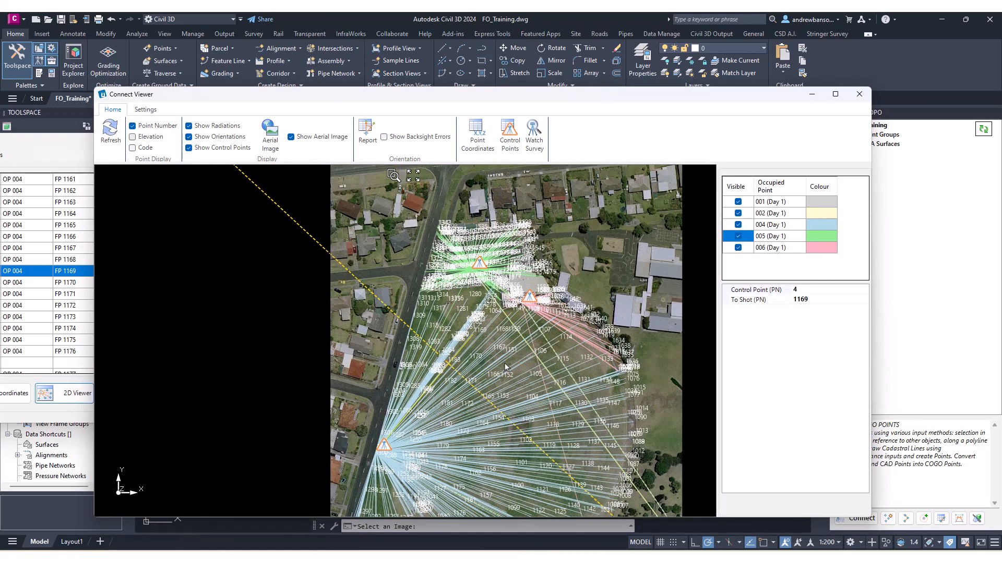
scroll(471, 250, up, 5)
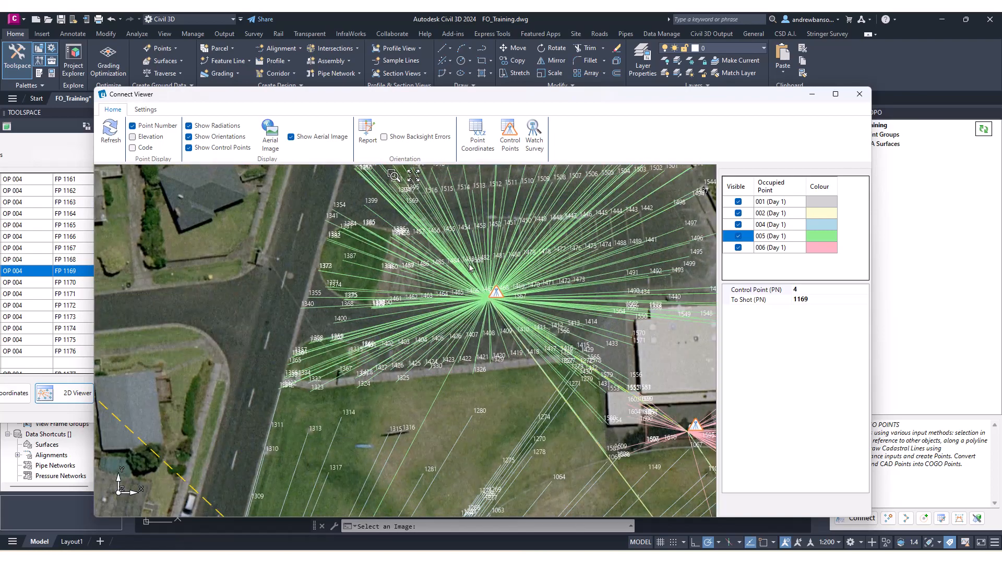
scroll(468, 268, down, 4)
double_click(528, 99)
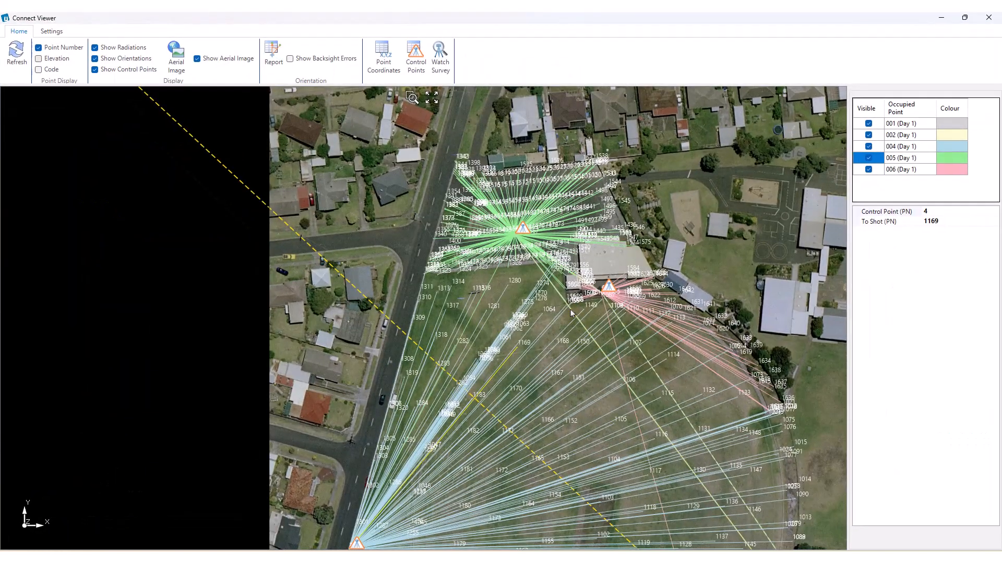
middle_drag(516, 353, 578, 204)
middle_drag(459, 421, 498, 324)
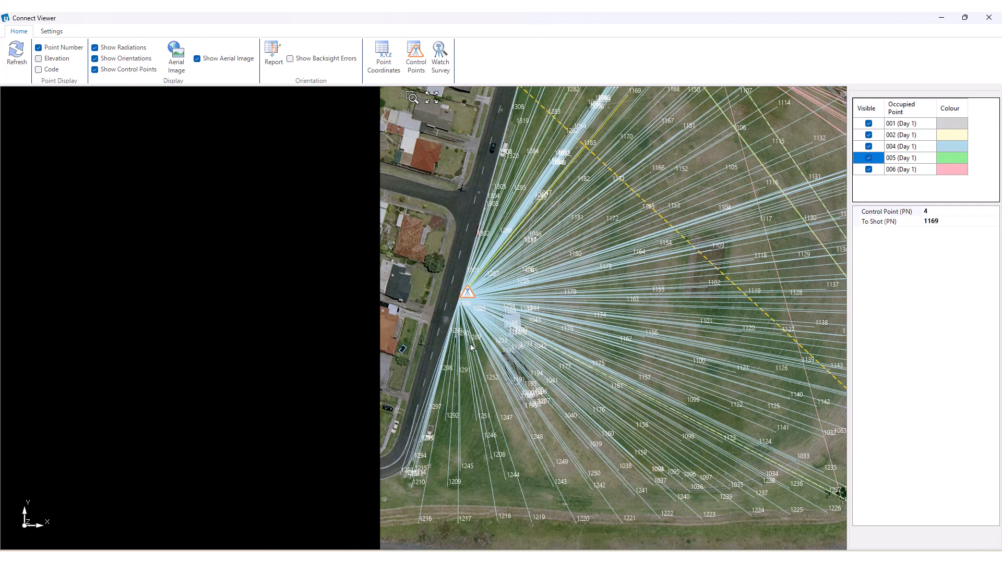
scroll(474, 334, down, 2)
middle_drag(626, 275, 551, 358)
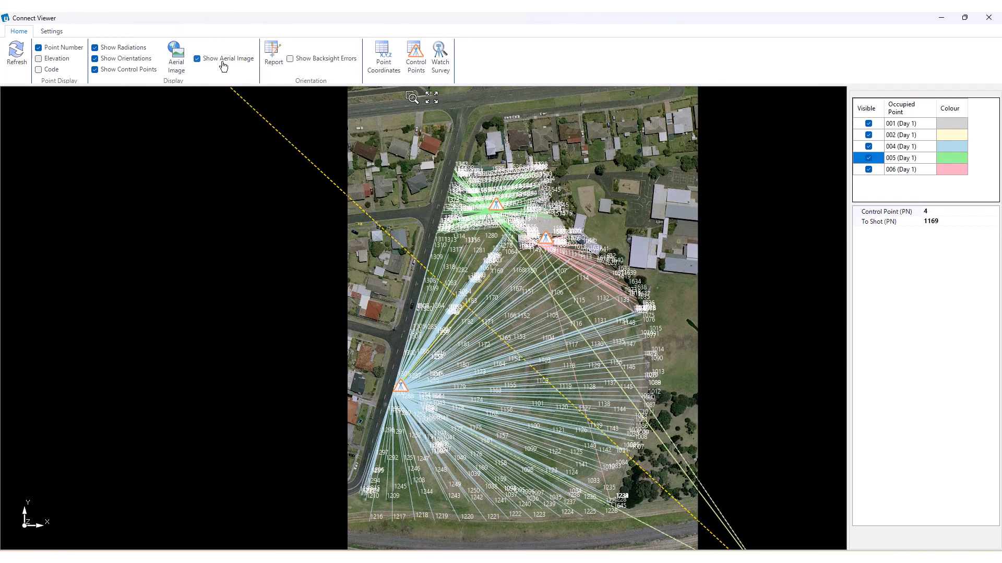
middle_drag(503, 263, 442, 281)
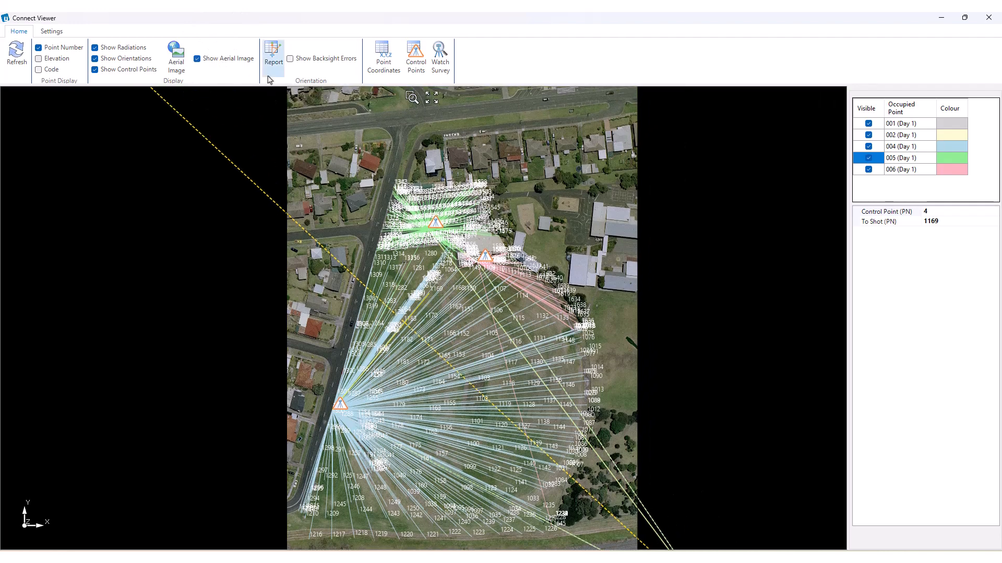
Step: View the Orientation Report and the Control Data table from the Connect Viewer, closing each one
click(272, 59)
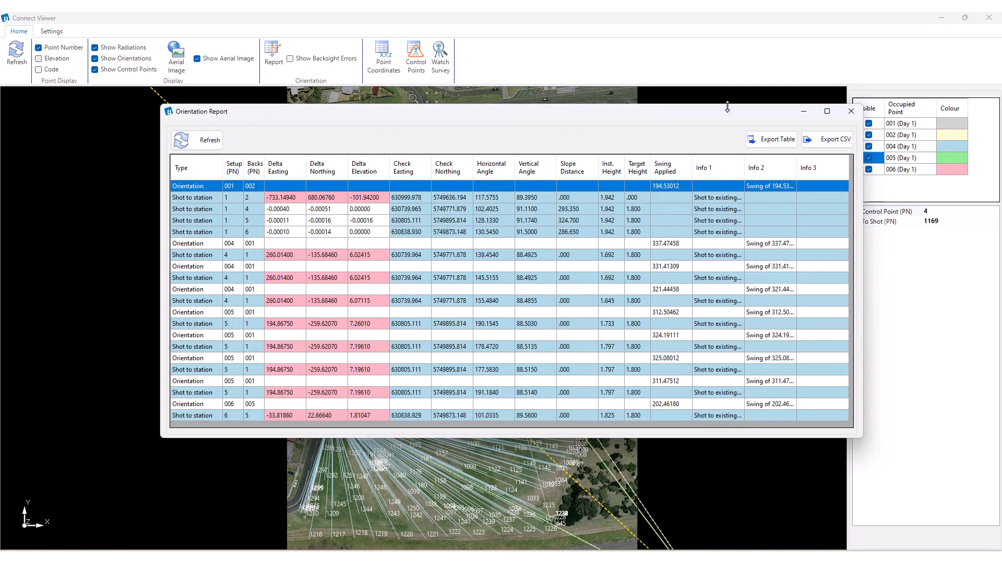
click(851, 111)
middle_drag(429, 182, 440, 134)
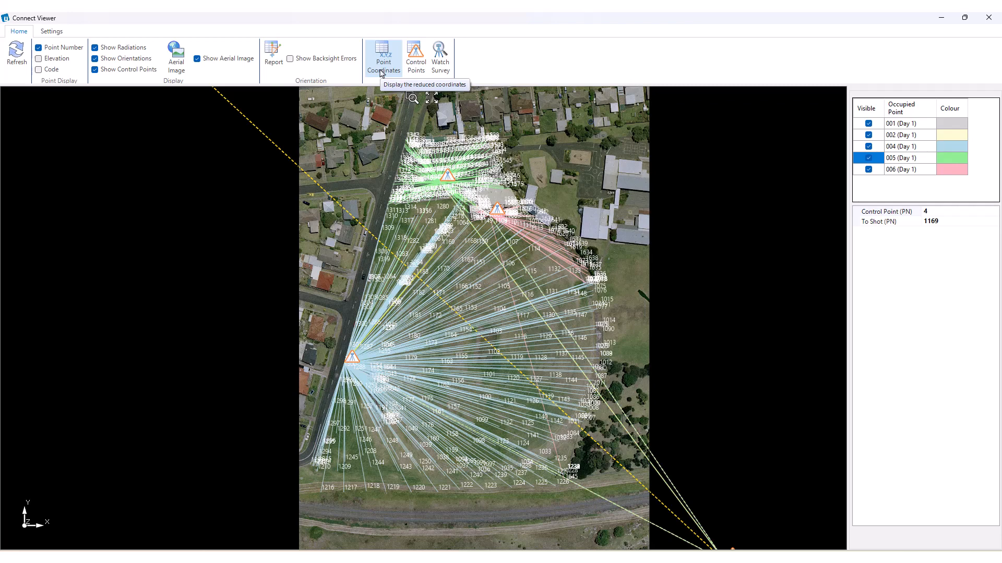
click(417, 72)
drag(667, 164, 674, 151)
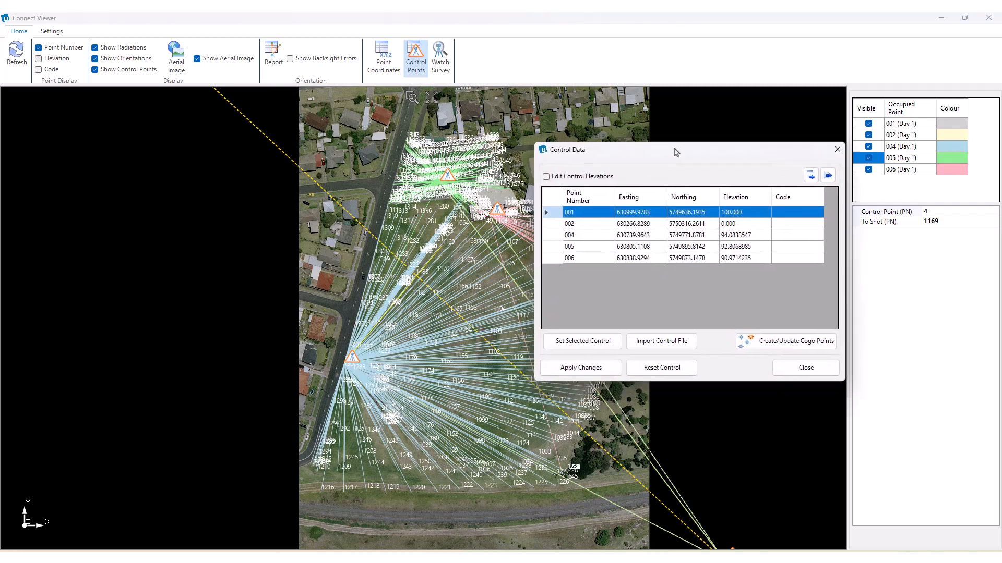
click(837, 149)
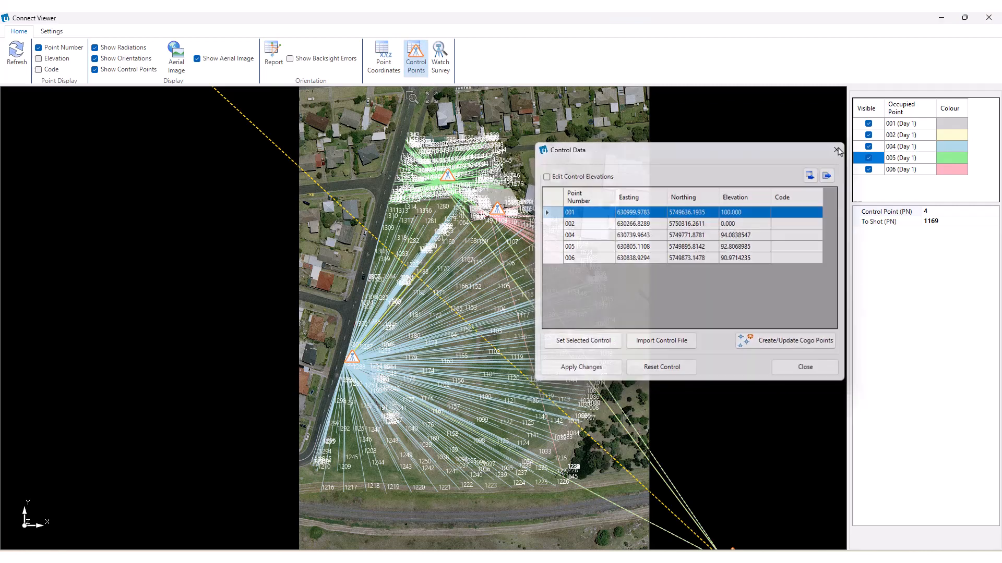
Step: Open Watch Survey for the Day 1 raw data, run through the replay of the shots over the aerial image, and close it
click(441, 72)
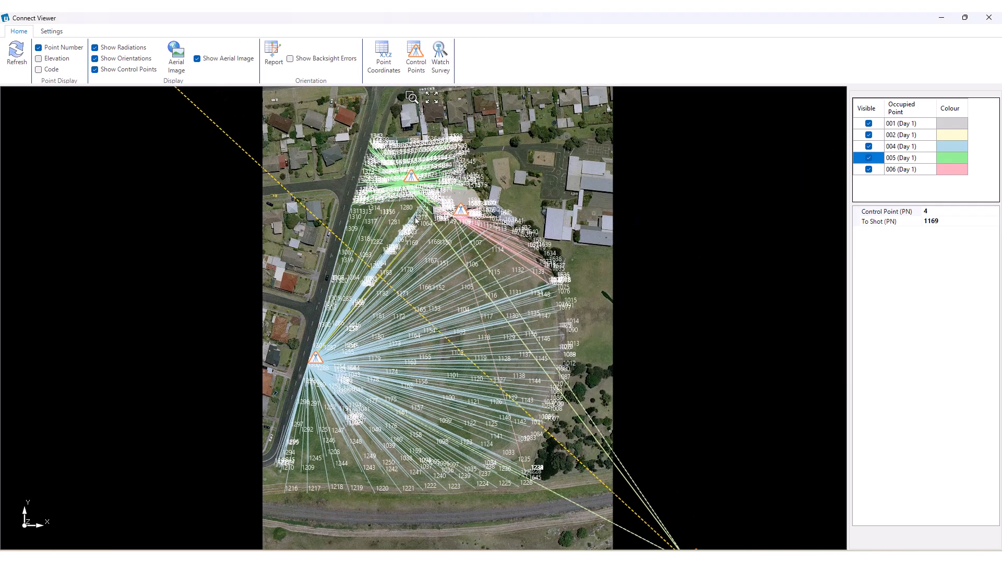
click(438, 71)
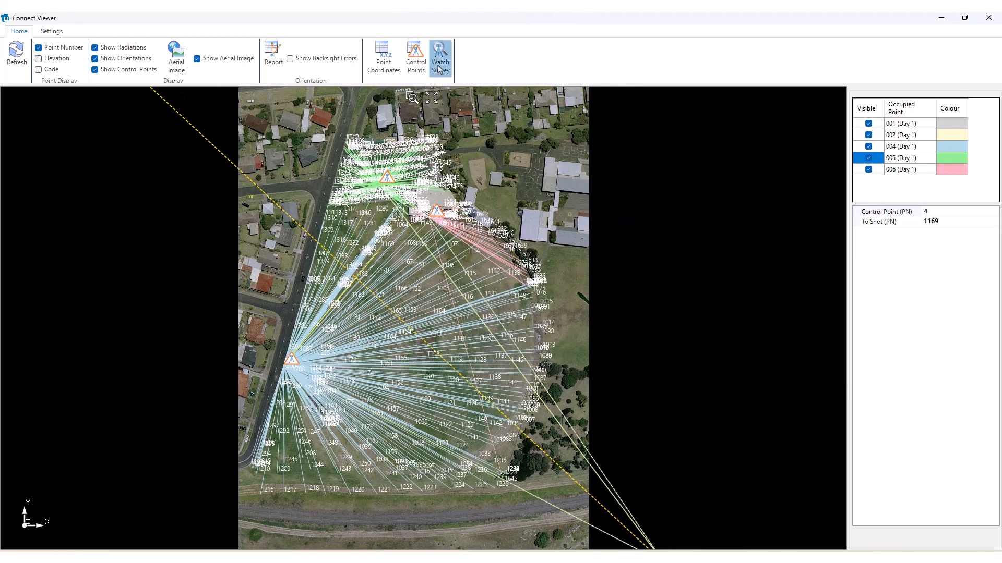
drag(282, 65, 795, 266)
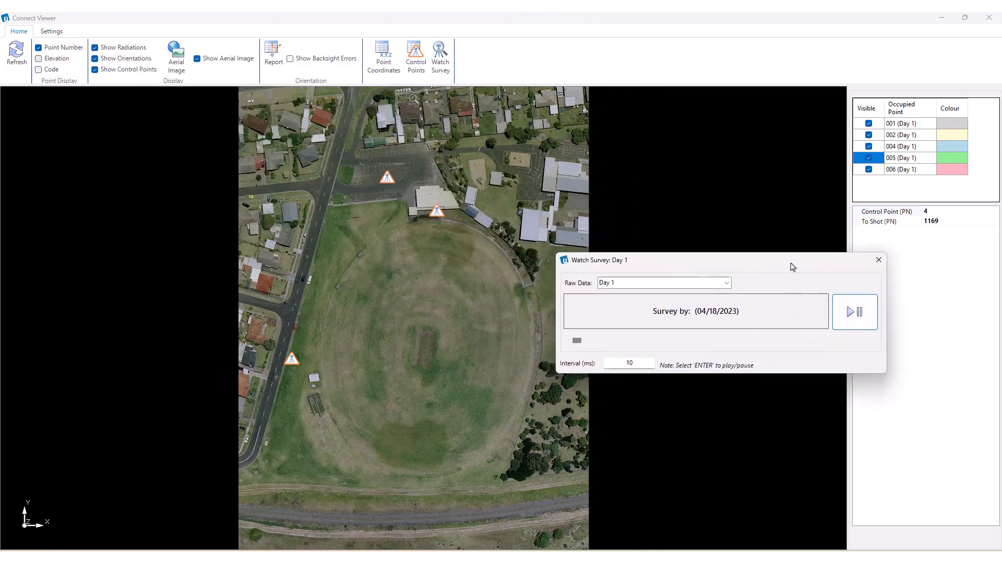
click(636, 284)
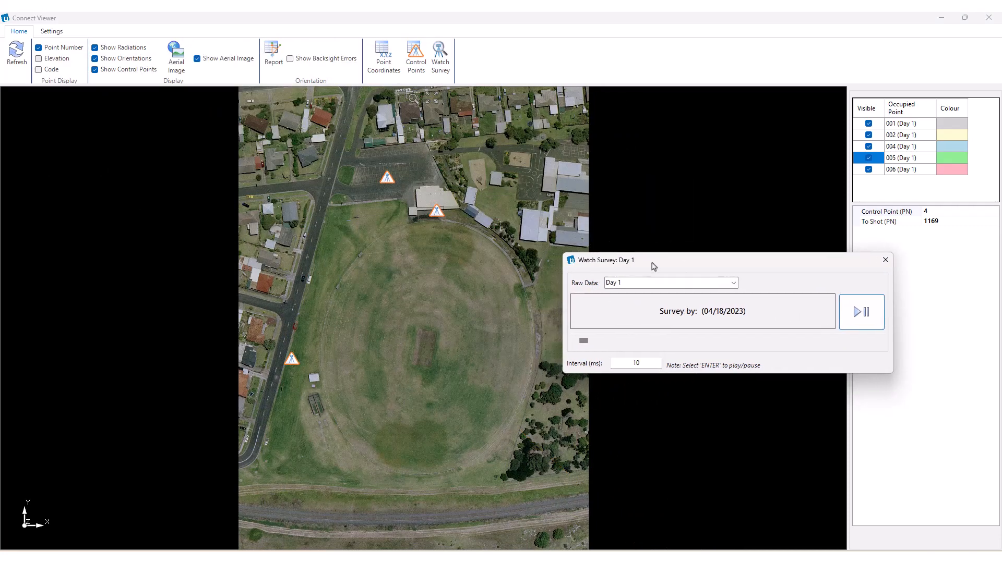
drag(651, 261, 683, 278)
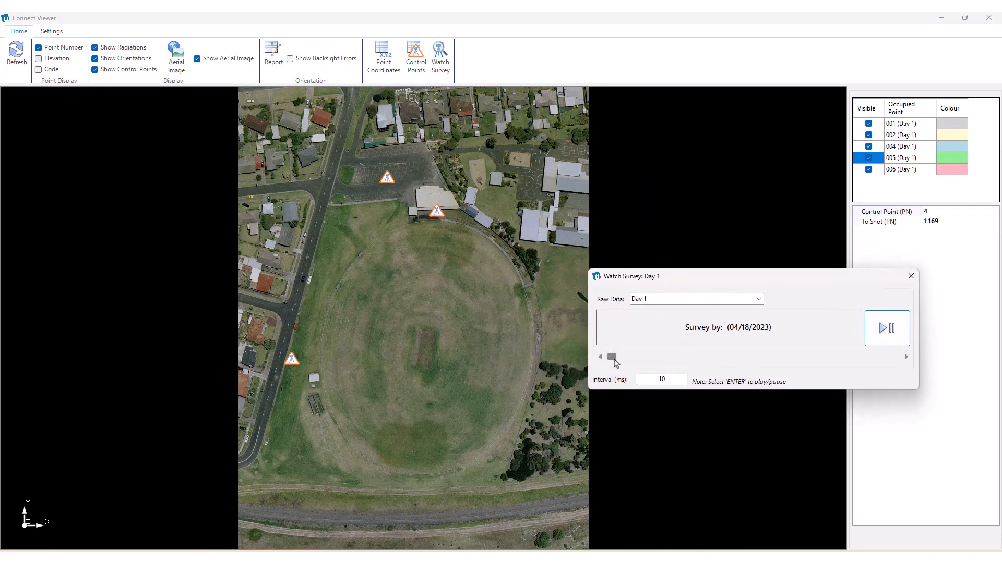
mouse_move(614, 362)
mouse_down()
mouse_move(730, 380)
mouse_move(897, 361)
mouse_move(800, 375)
mouse_move(744, 363)
mouse_move(648, 385)
mouse_move(903, 363)
mouse_move(613, 360)
mouse_move(901, 359)
mouse_move(641, 361)
mouse_move(877, 341)
mouse_up()
click(910, 276)
click(440, 58)
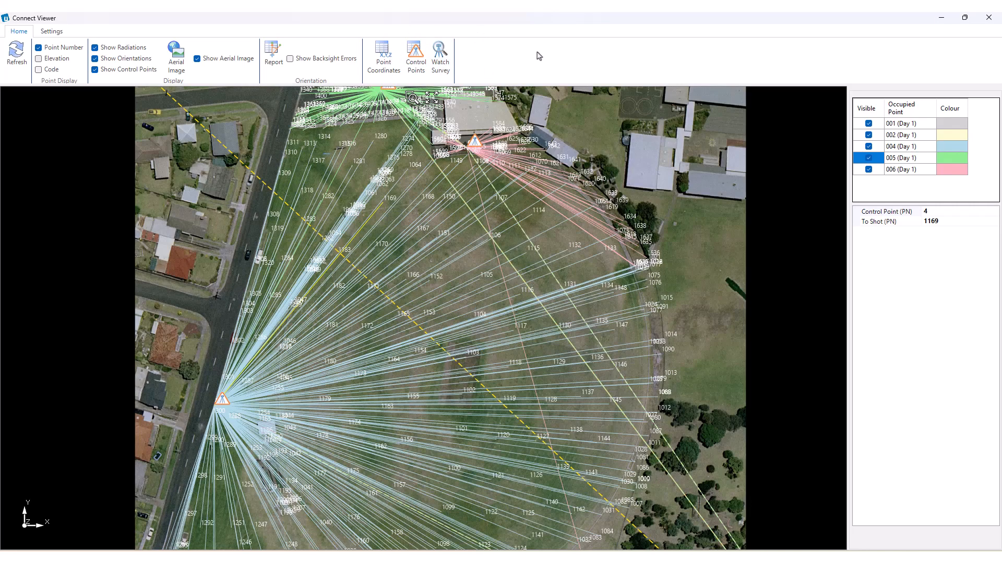
Step: Restore the Connect Viewer to a floating window over the drawing and fit more of the oval survey into its view
drag(548, 21, 570, 265)
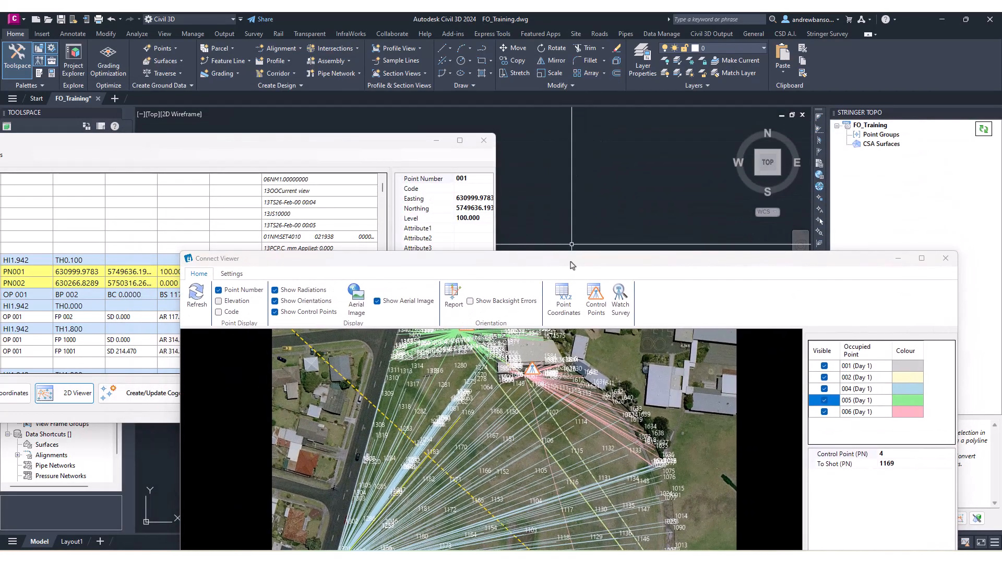
drag(572, 266, 554, 85)
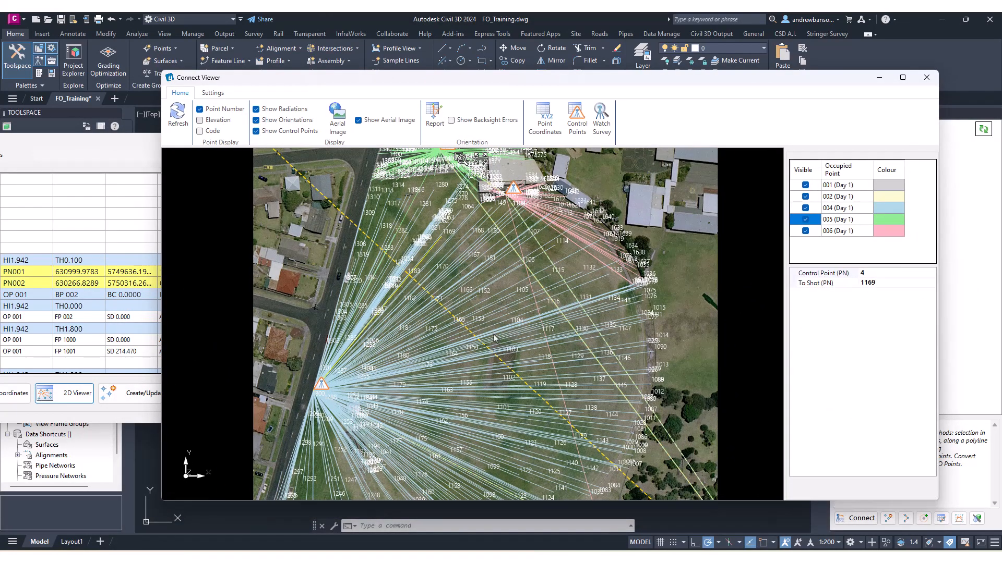
scroll(494, 338, down, 3)
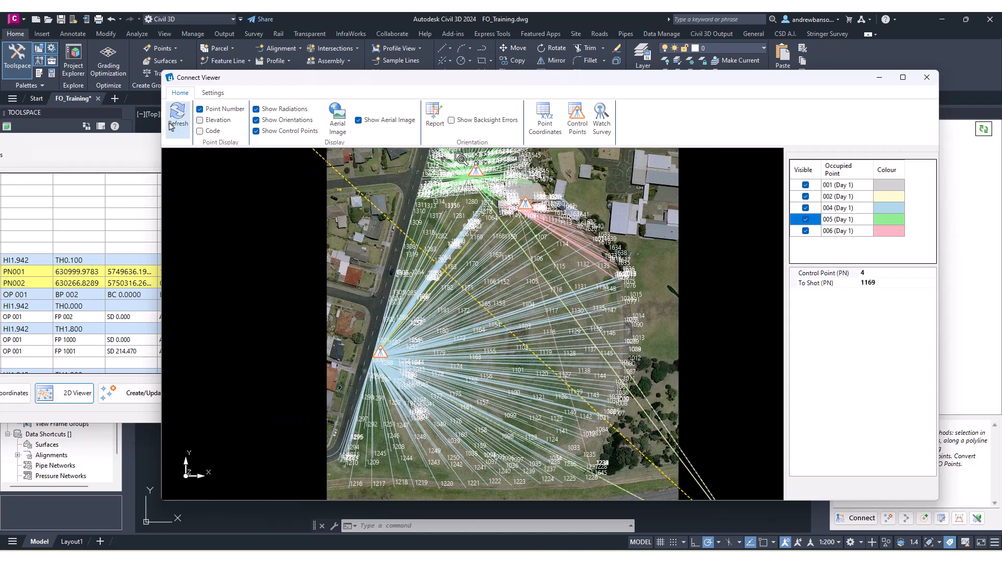
click(557, 134)
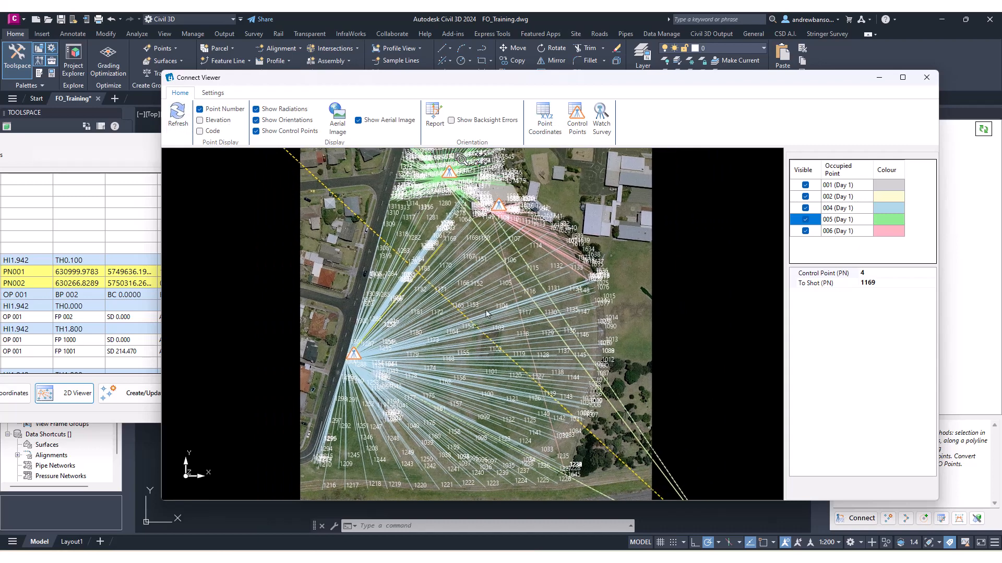
Step: Review the Connect Viewer's orientation line colours and Backsight Check tolerance settings alongside the stations, orientation lines and aerial image
click(212, 93)
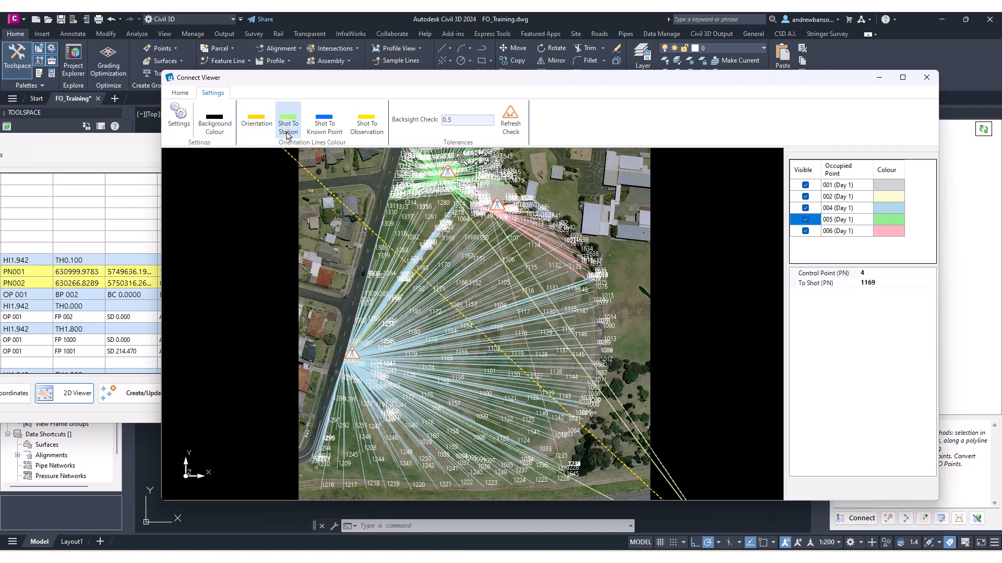
scroll(372, 378, up, 2)
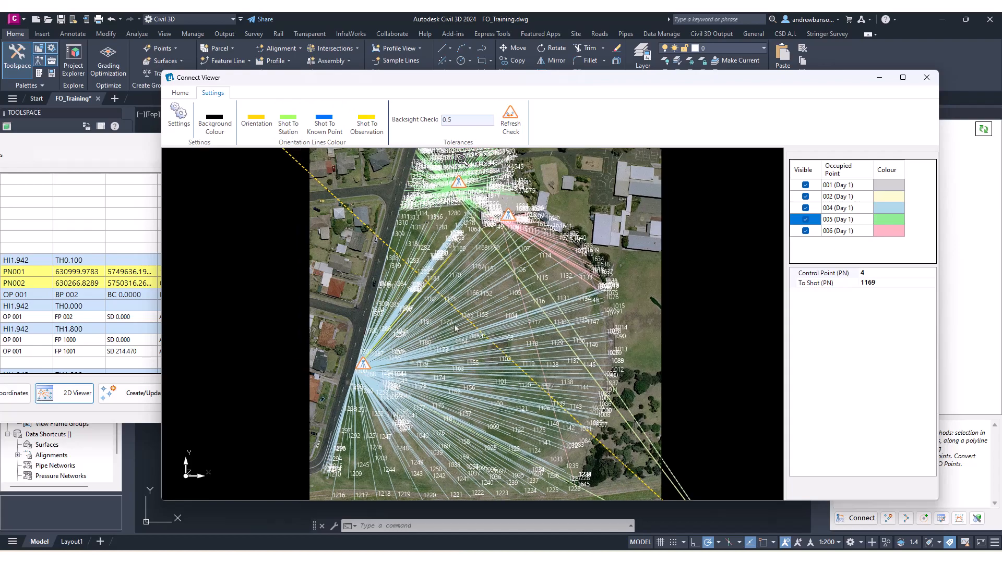
scroll(372, 378, up, 2)
scroll(509, 405, down, 3)
middle_drag(509, 406, 434, 276)
scroll(764, 456, up, 2)
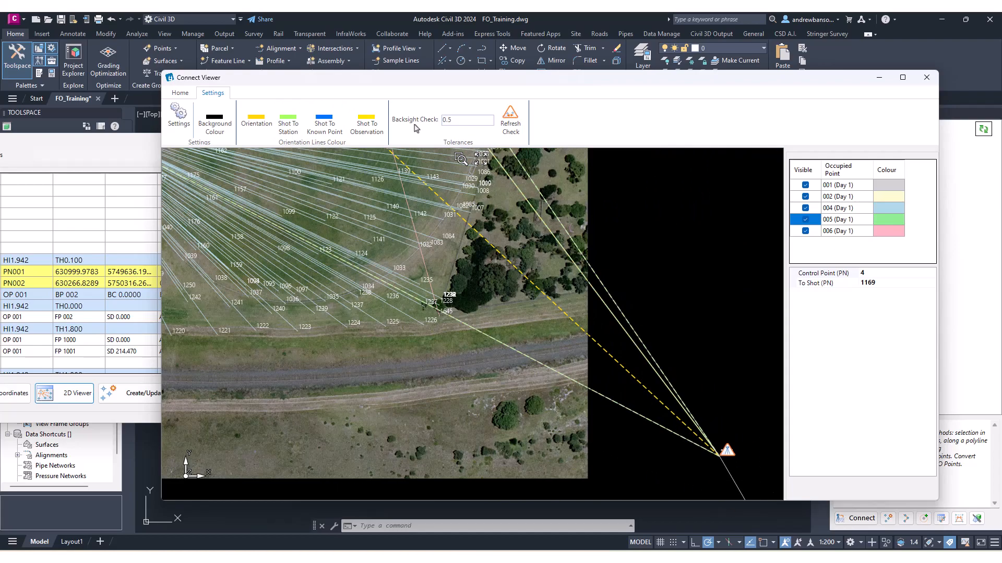
drag(456, 121, 424, 121)
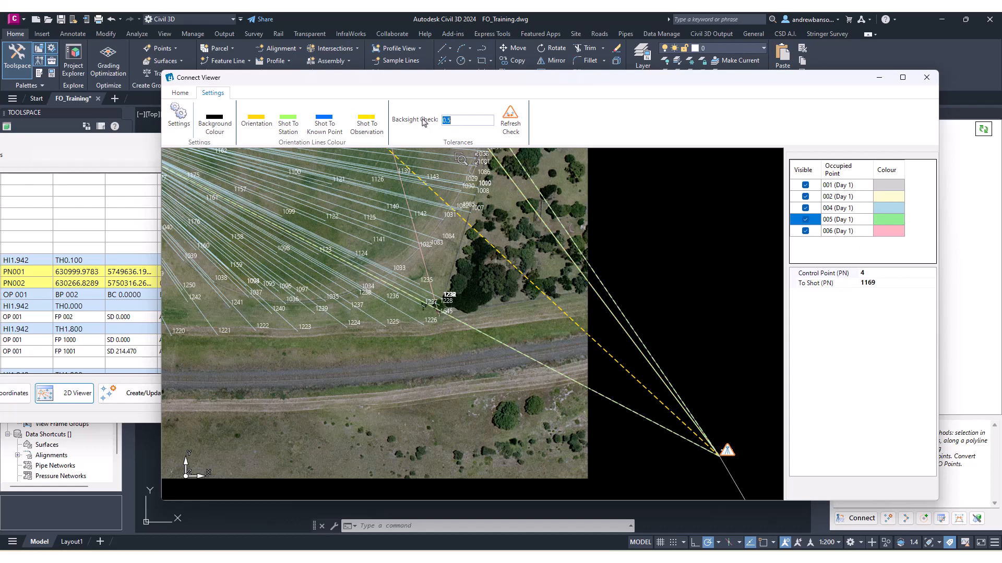
click(468, 122)
click(467, 121)
scroll(540, 297, down, 5)
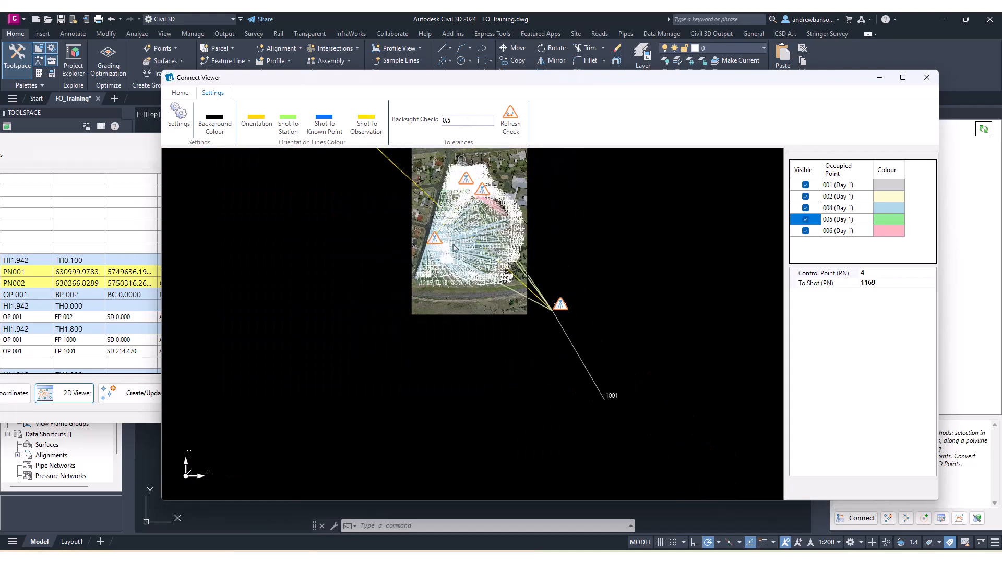
scroll(472, 240, up, 3)
middle_drag(472, 240, 510, 313)
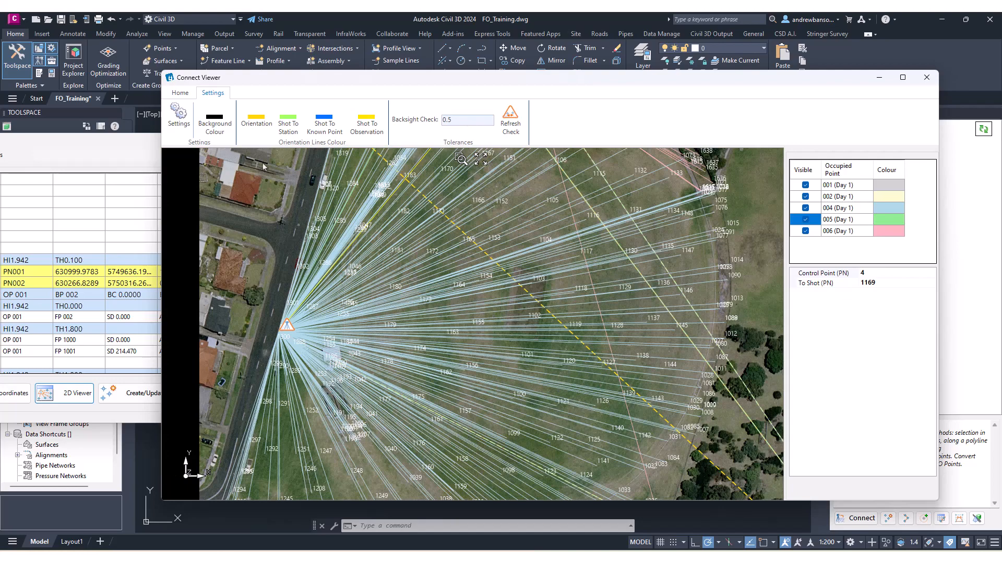
Step: Return to the viewer's main display options, look over the whole survey, and close the Connect Viewer
click(180, 93)
scroll(505, 321, down, 2)
middle_drag(504, 318, 524, 350)
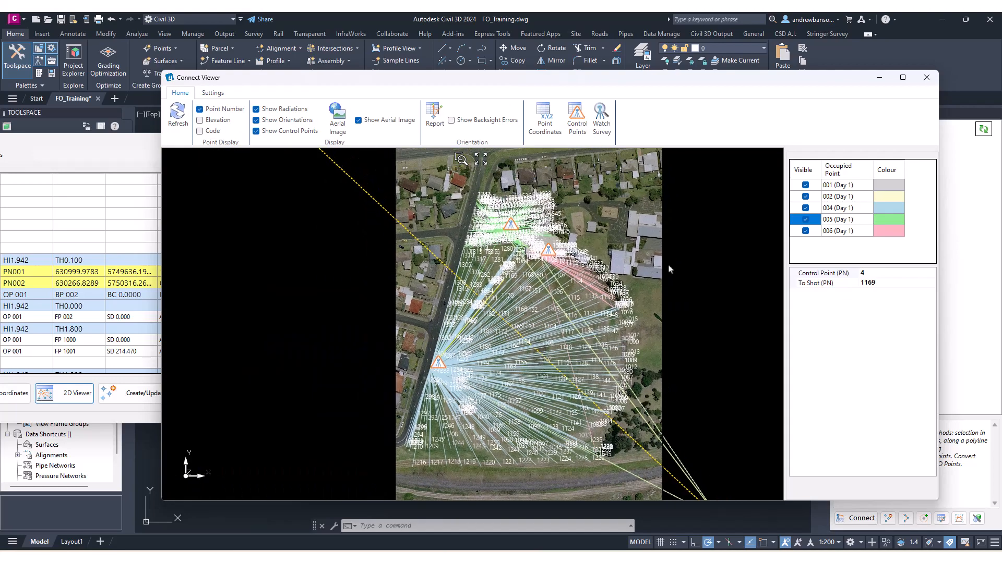
click(927, 77)
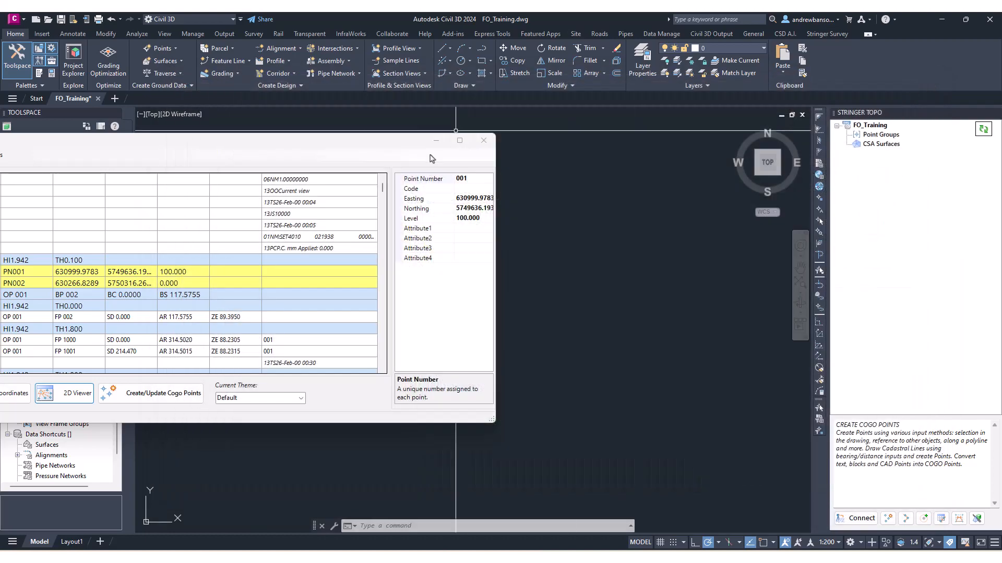
Step: Open the Reduced Coordinates table for Day 1 and position it beside the raw data
mouse_move(383, 144)
mouse_down()
mouse_move(605, 110)
mouse_move(626, 131)
mouse_up()
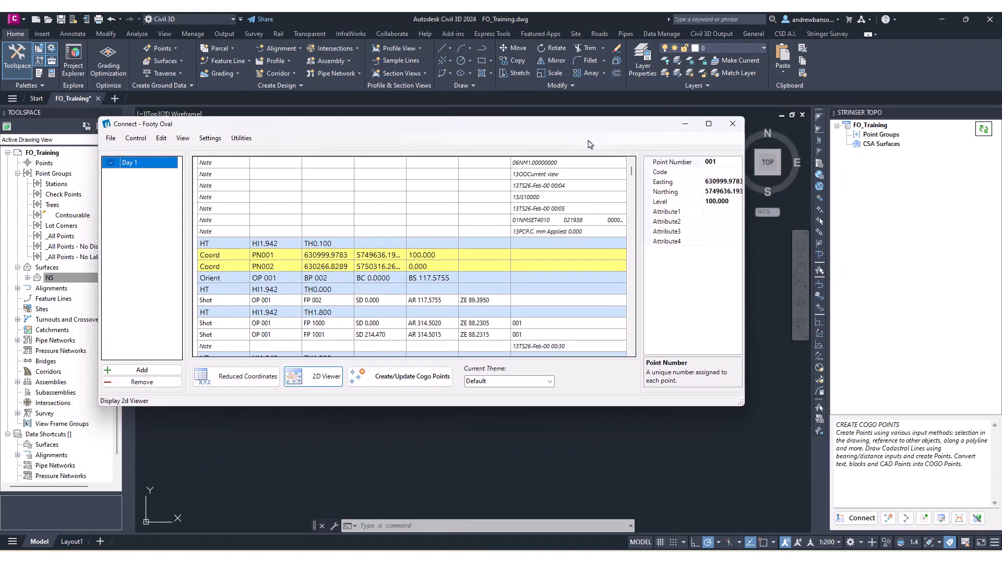
click(233, 381)
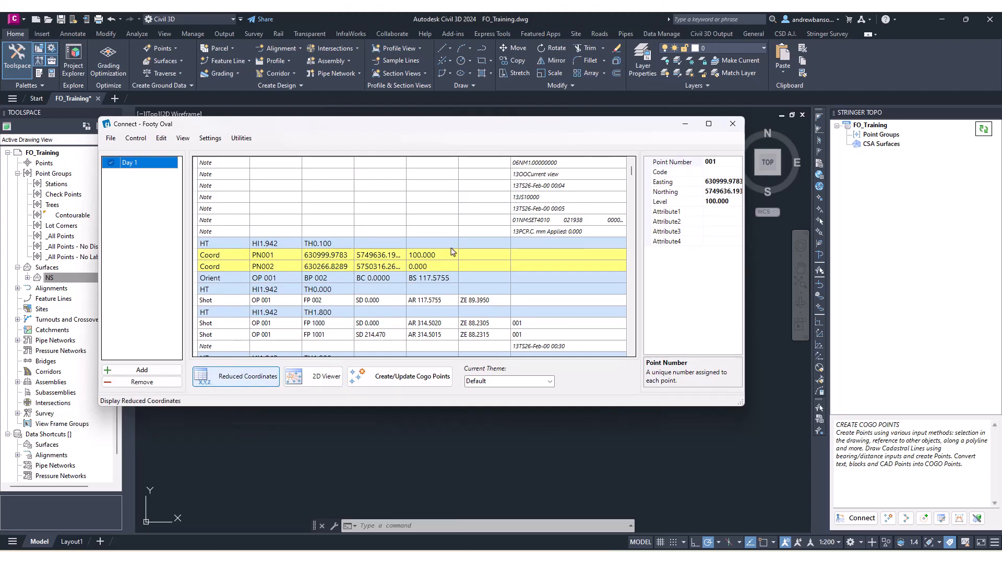
drag(232, 34, 549, 129)
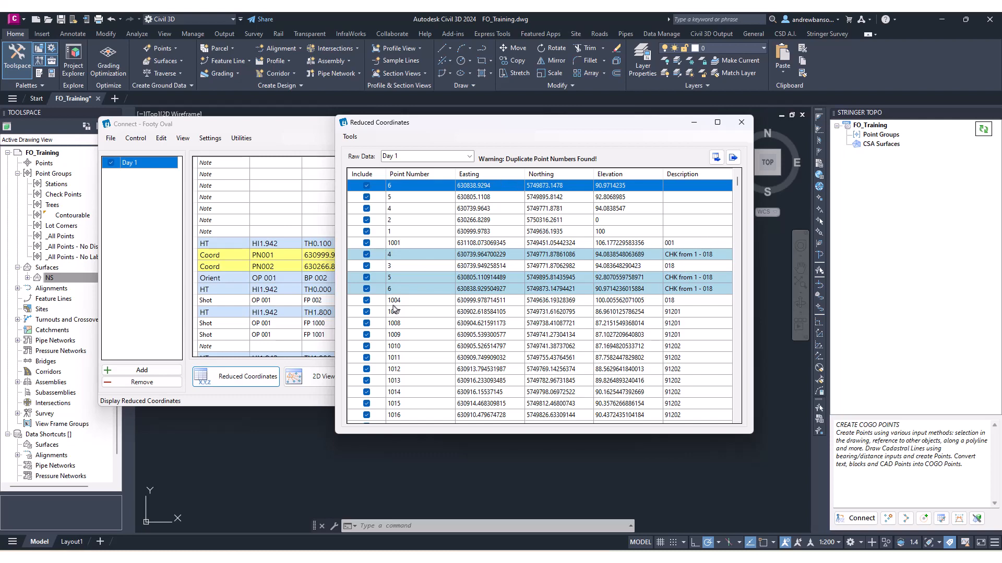
Step: Exclude the duplicate check shots 4, 5 and 6 described "CHK from 1 - 018" from the reduced coordinates
click(395, 290)
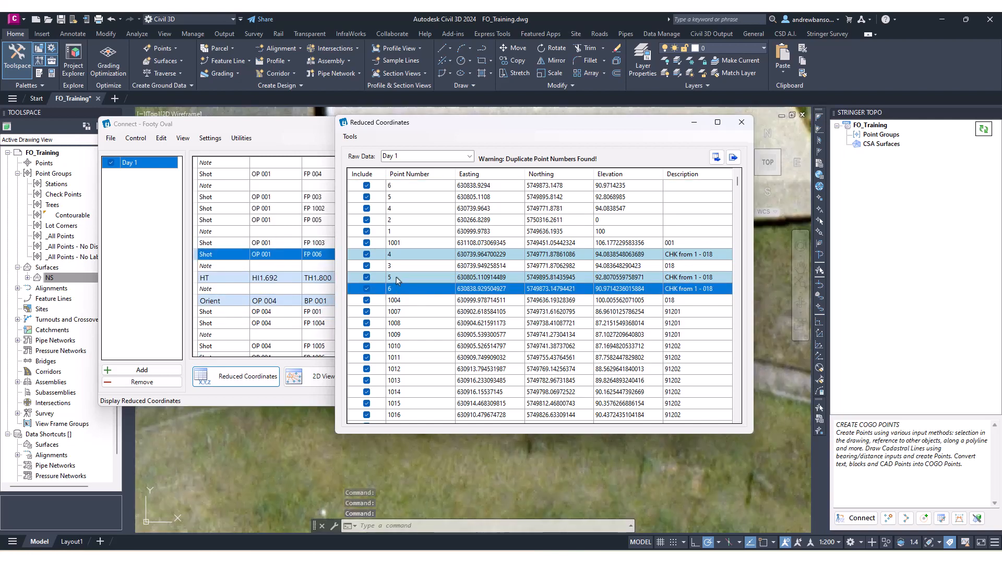
ctrl+click(397, 278)
ctrl+click(396, 256)
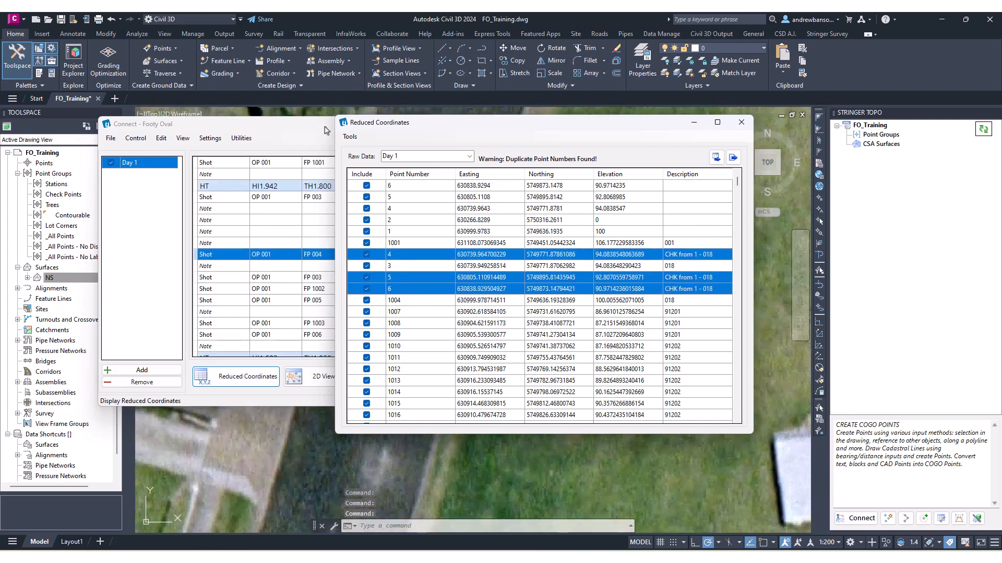
click(350, 137)
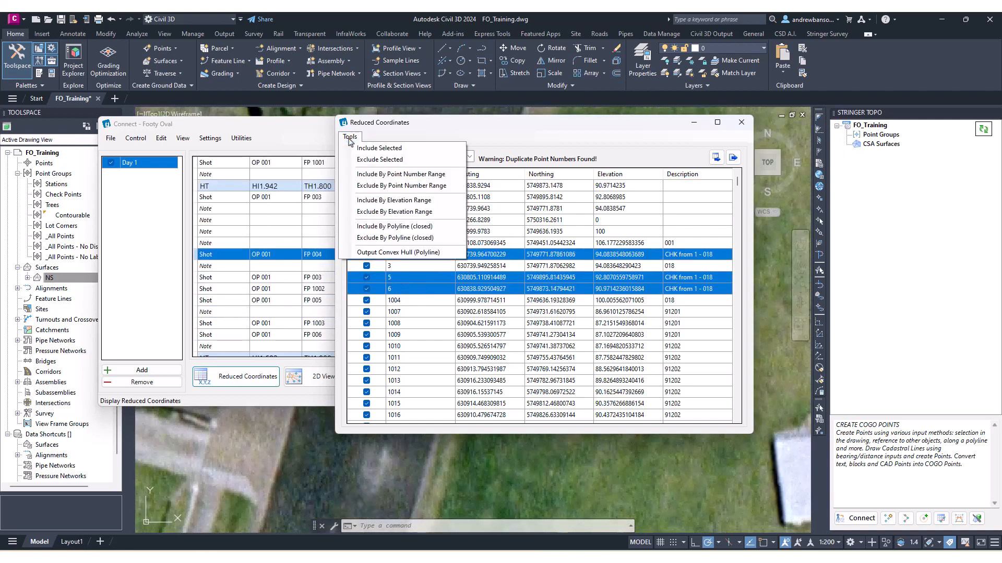
click(398, 161)
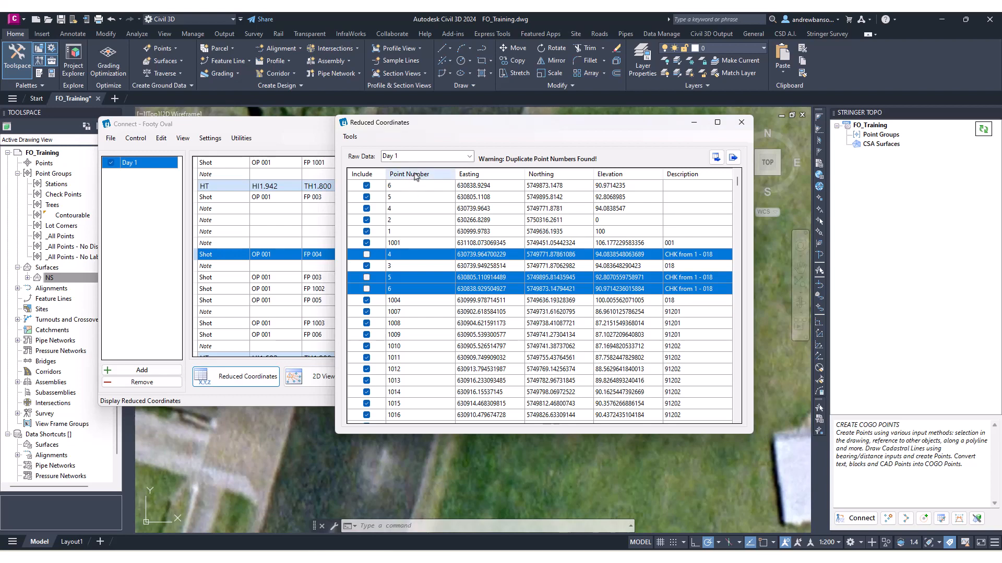
Step: Output a convex hull polyline around the Day 1 reduced points into the drawing and check it against the aerial image
click(353, 137)
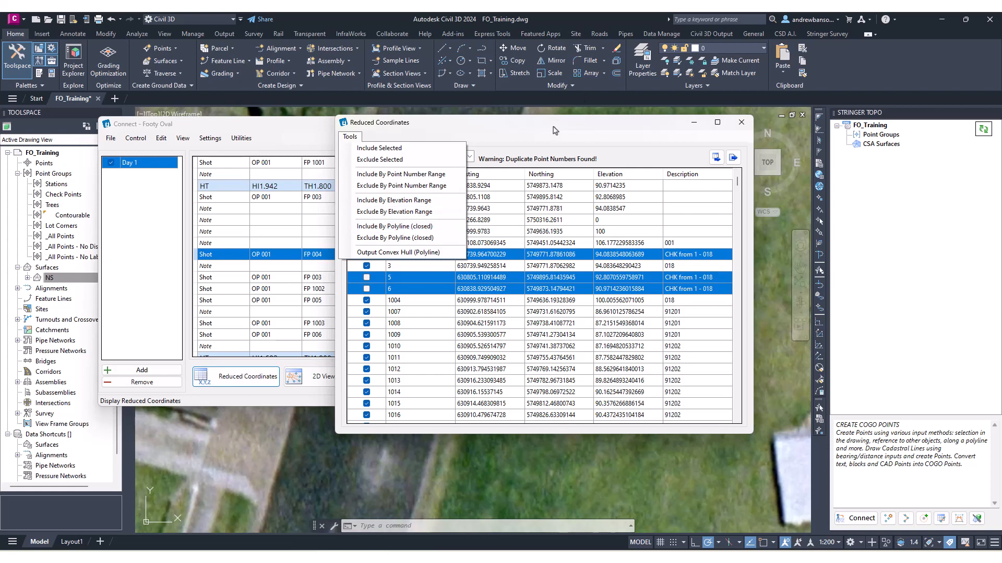
click(416, 227)
scroll(607, 459, down, 3)
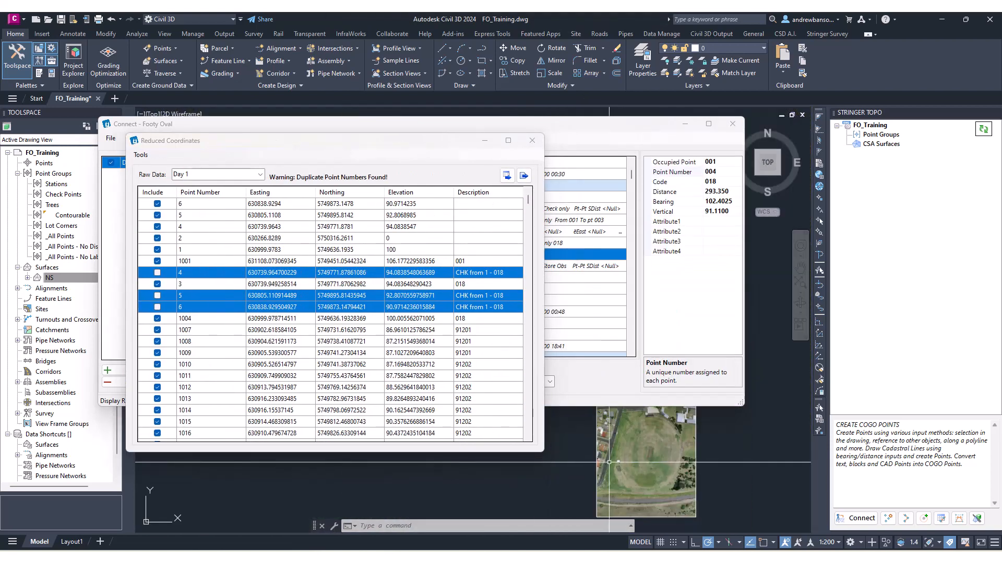
scroll(577, 472, up, 3)
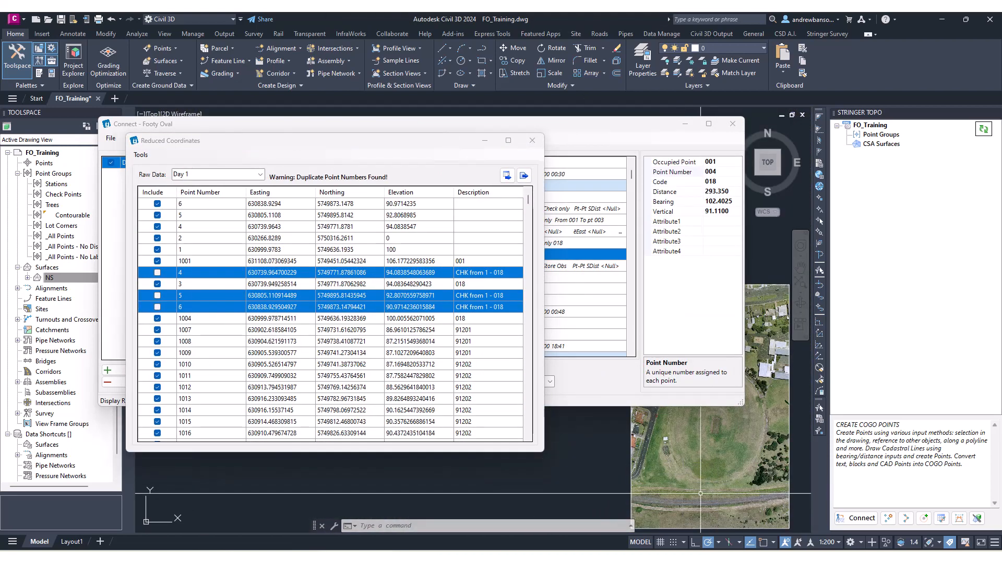
drag(360, 144, 485, 137)
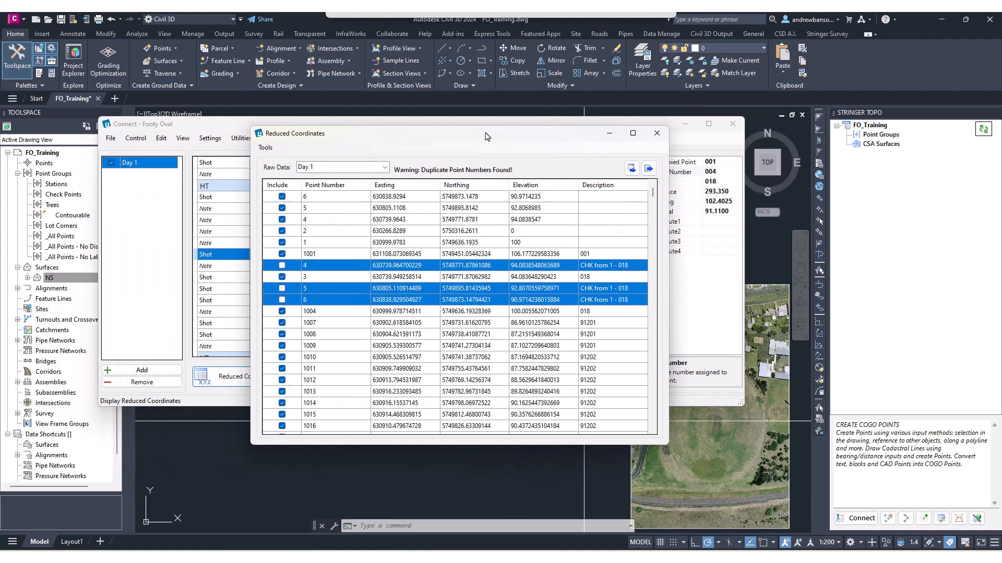
click(265, 148)
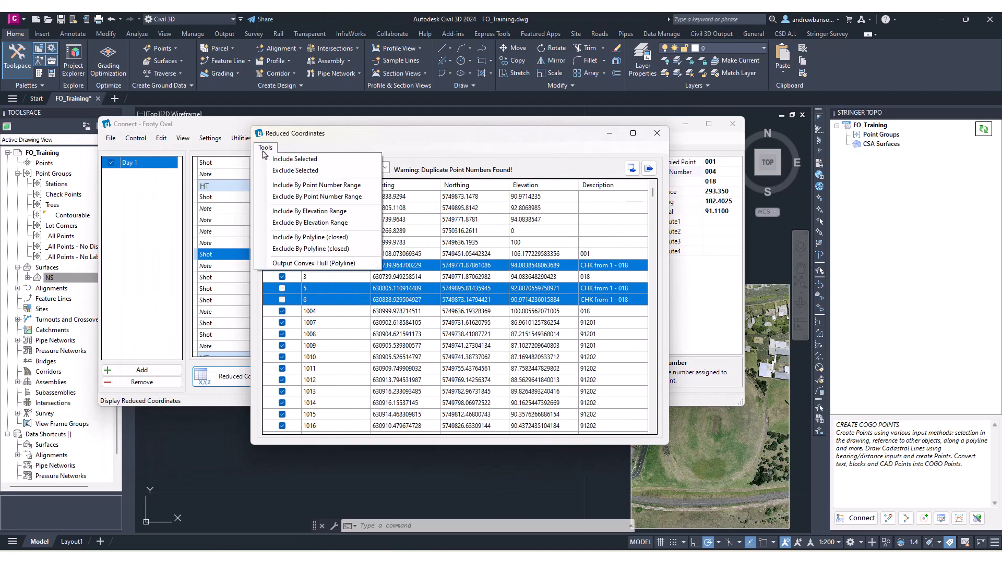
click(278, 265)
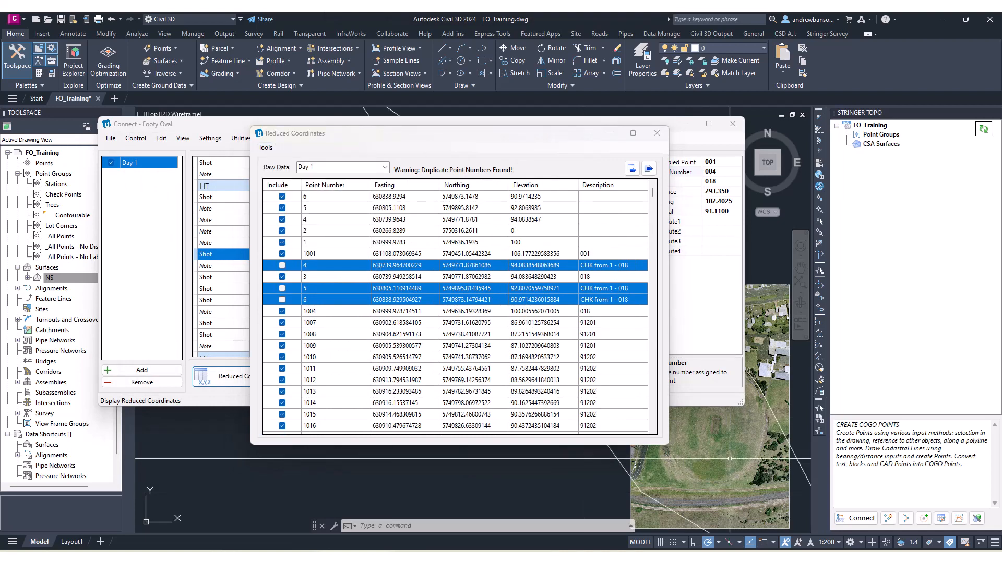
scroll(730, 438, down, 6)
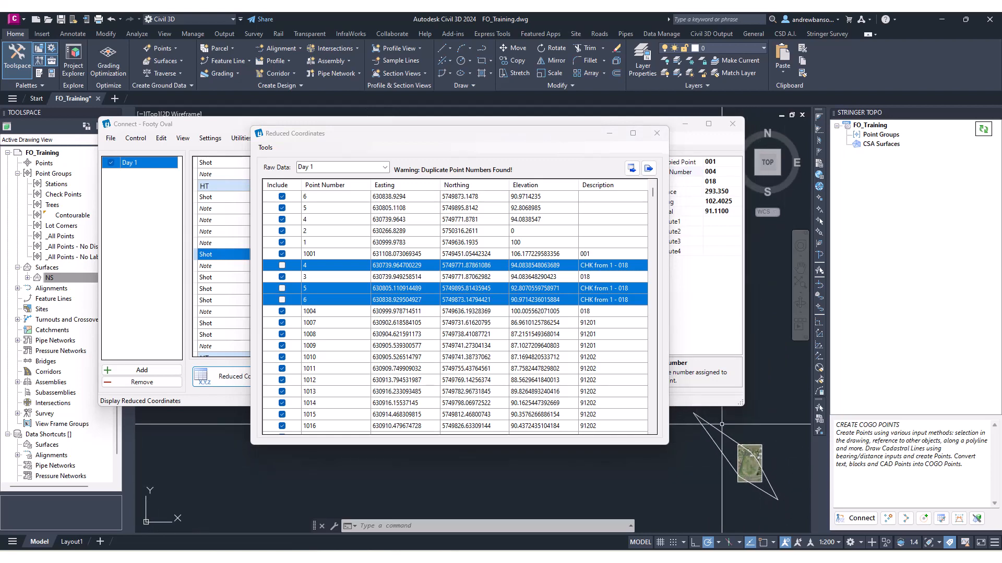
scroll(754, 460, up, 4)
mouse_move(755, 460)
middle_down()
mouse_move(722, 479)
mouse_move(738, 491)
middle_up()
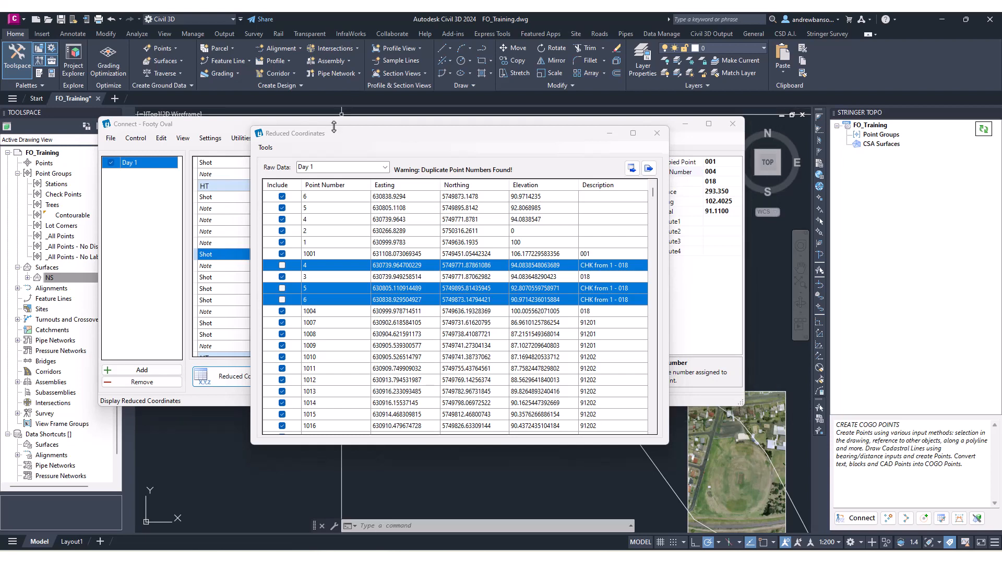
Step: Close the Reduced Coordinates table, and close and reopen the Connect window with the Footy Oval project
drag(332, 133, 371, 143)
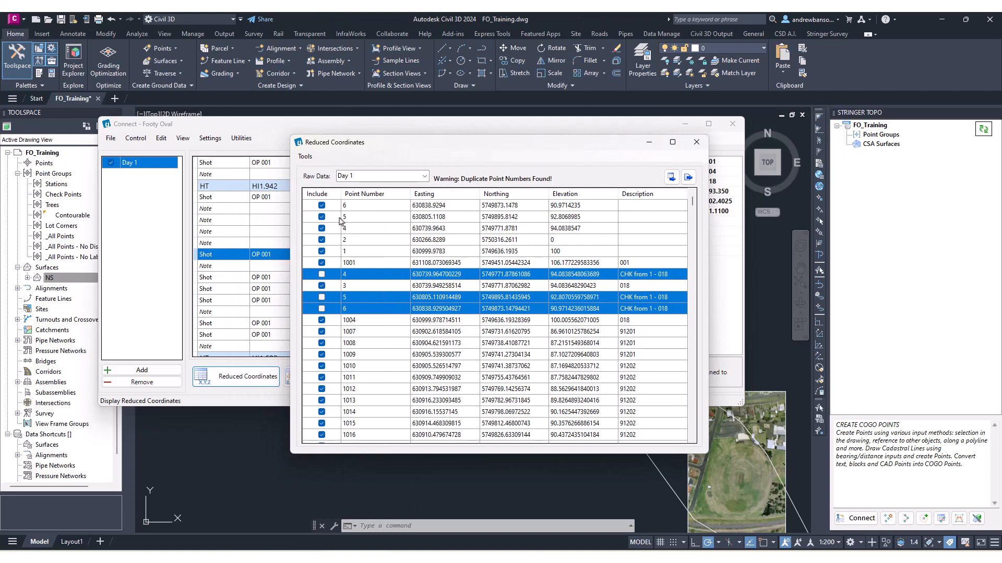
click(306, 157)
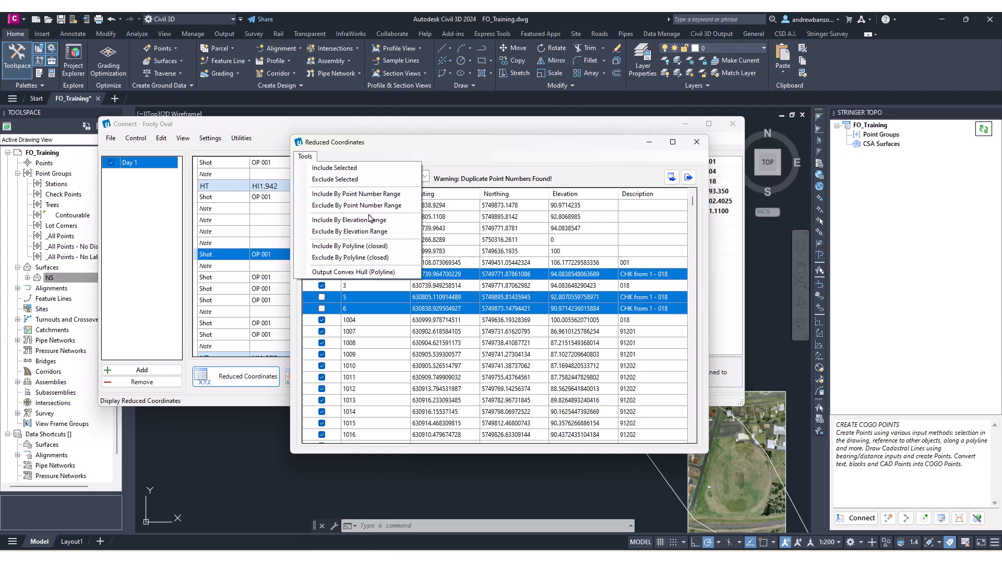
click(402, 148)
click(694, 142)
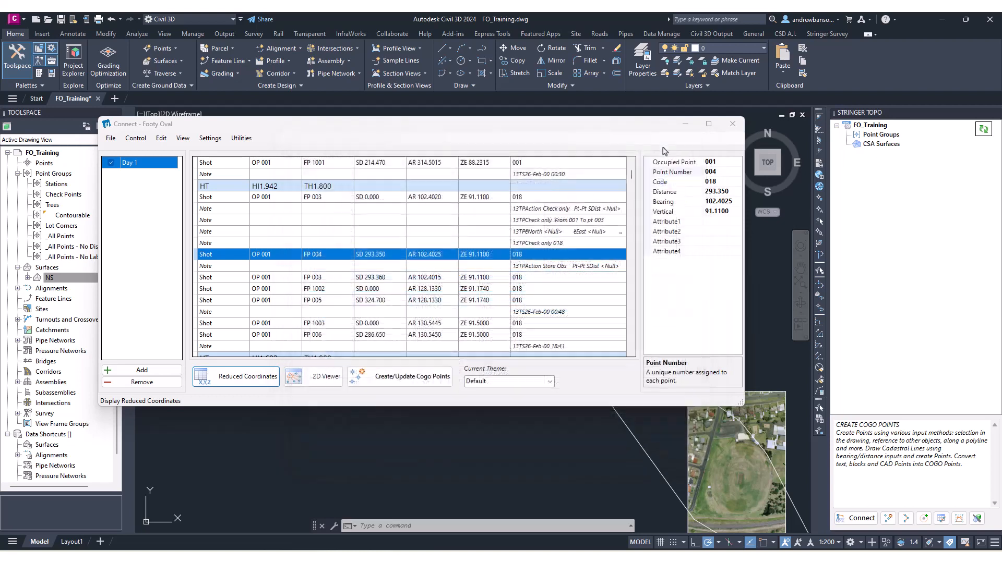
drag(500, 130, 521, 113)
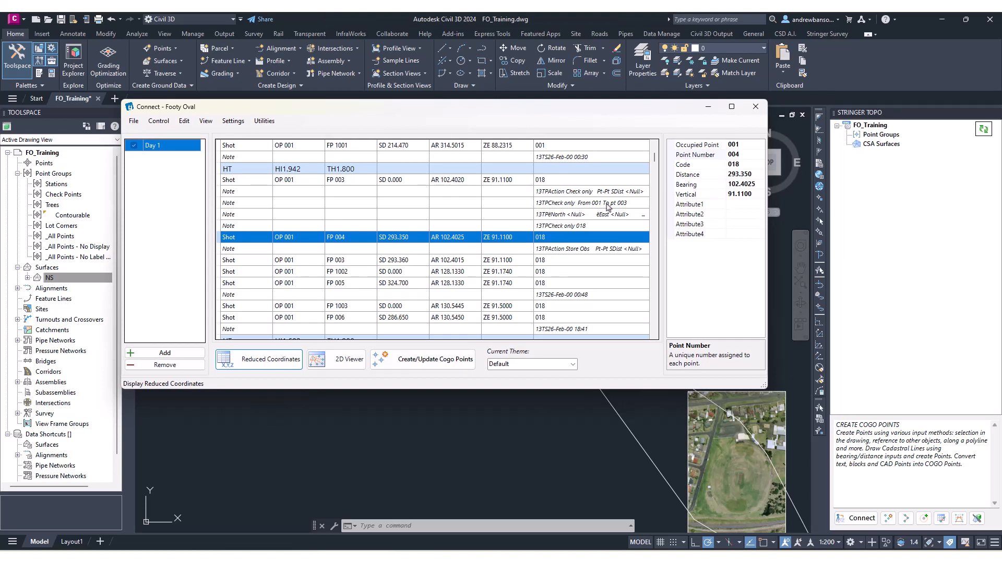
click(761, 111)
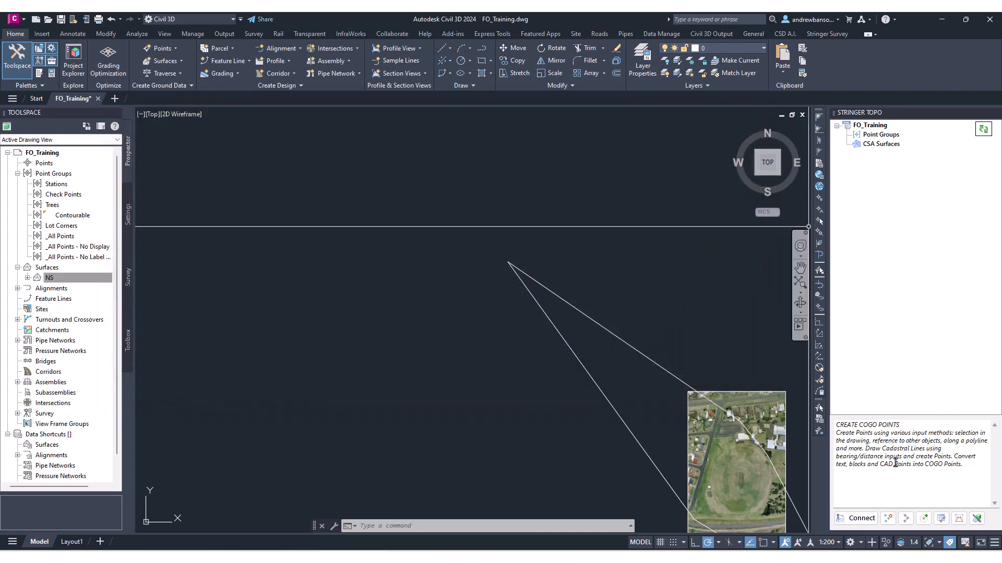
click(861, 518)
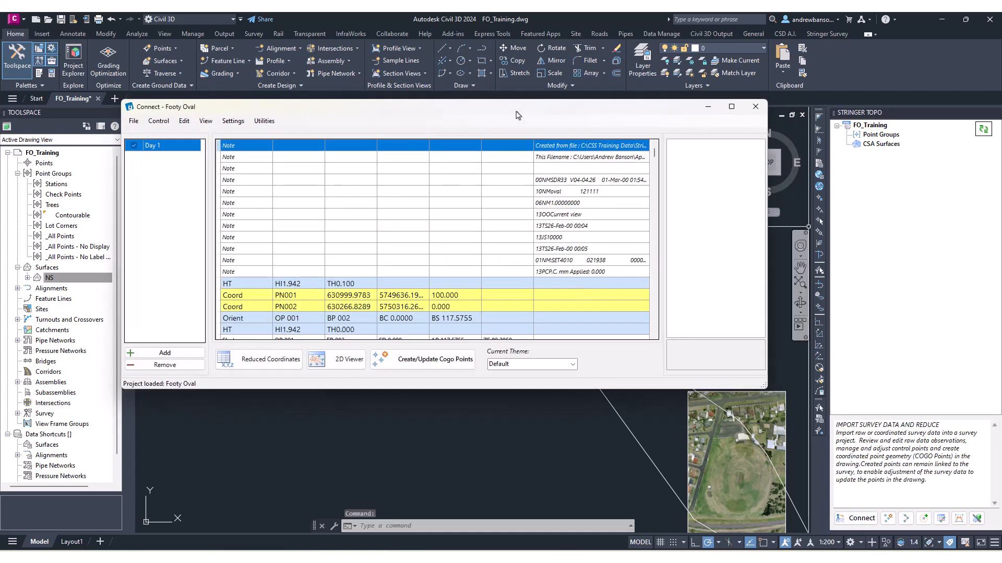
Step: Go through the Day 1 raw data, selecting shots such as 005, 006, 1011 and 1026 to locate each in the drawing
scroll(464, 229, down, 8)
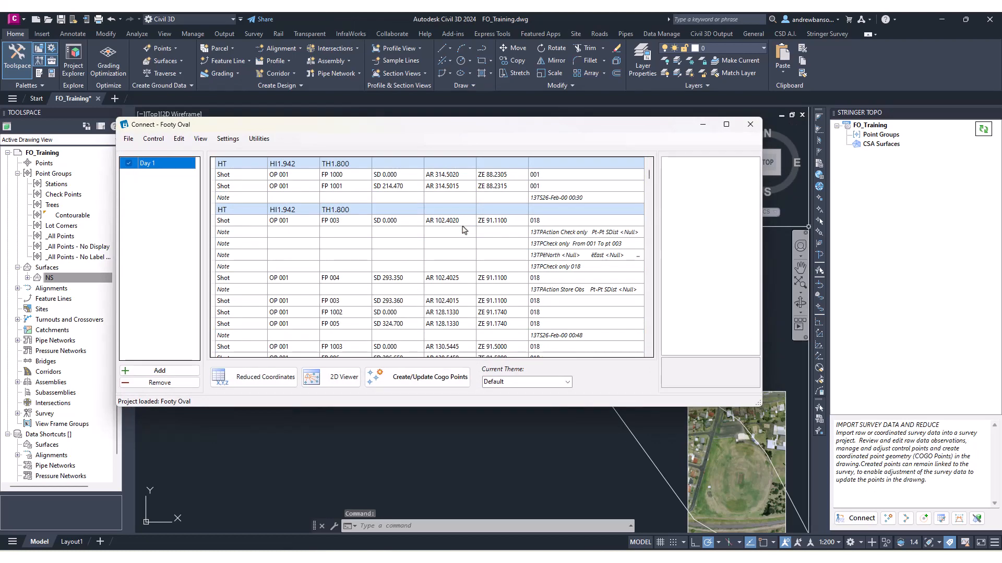
scroll(464, 230, down, 2)
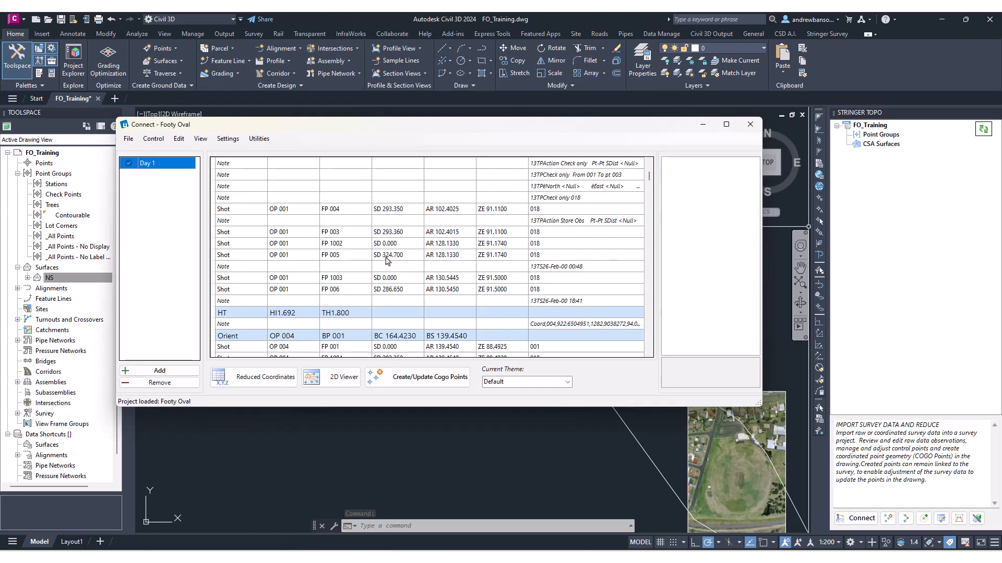
click(387, 256)
click(393, 290)
scroll(392, 297, down, 2)
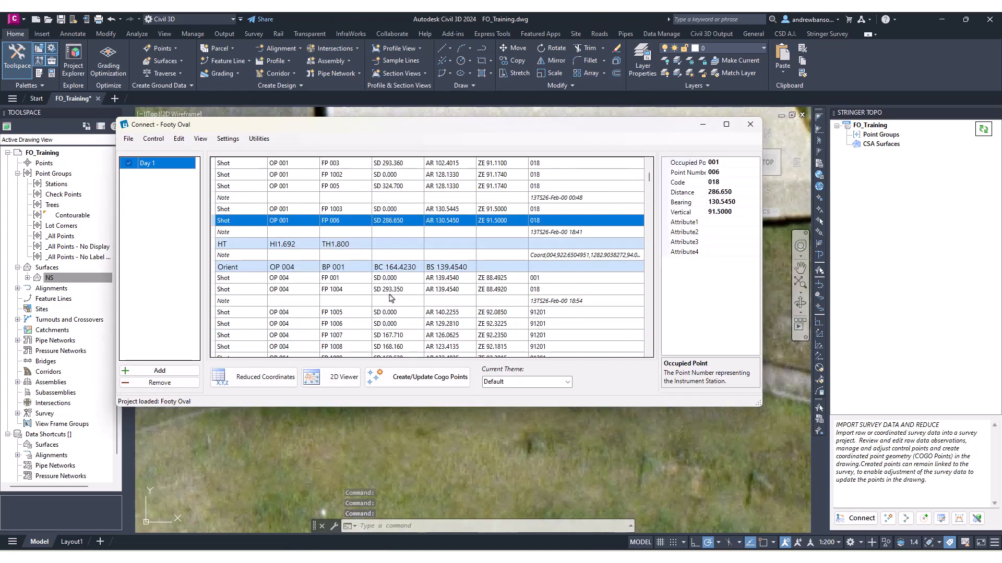
click(388, 313)
scroll(387, 315, down, 2)
click(387, 315)
scroll(420, 261, down, 3)
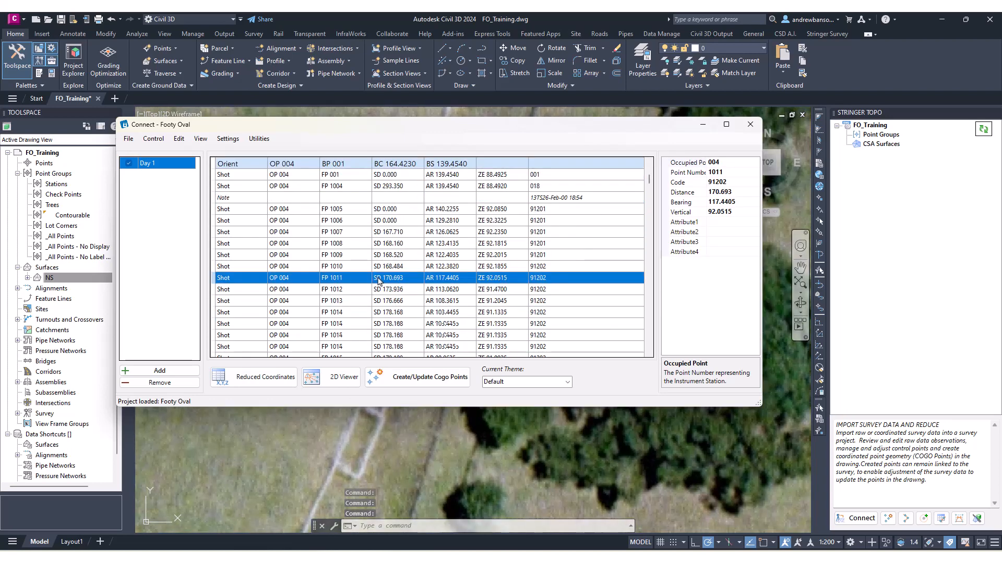
click(418, 293)
scroll(420, 298, down, 2)
click(405, 323)
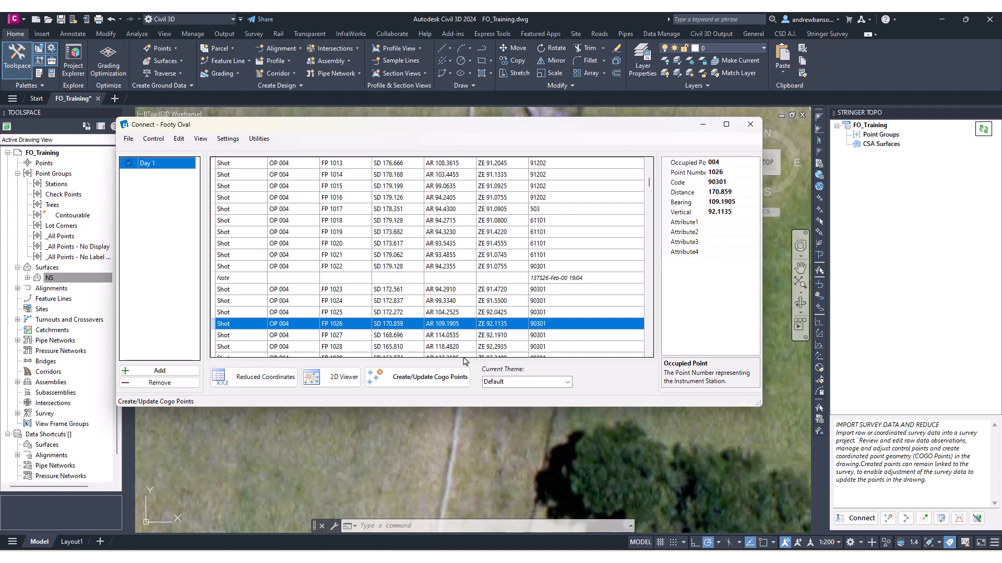
Step: Start Create/Update Cogo Points for the Day 1 survey data
click(432, 382)
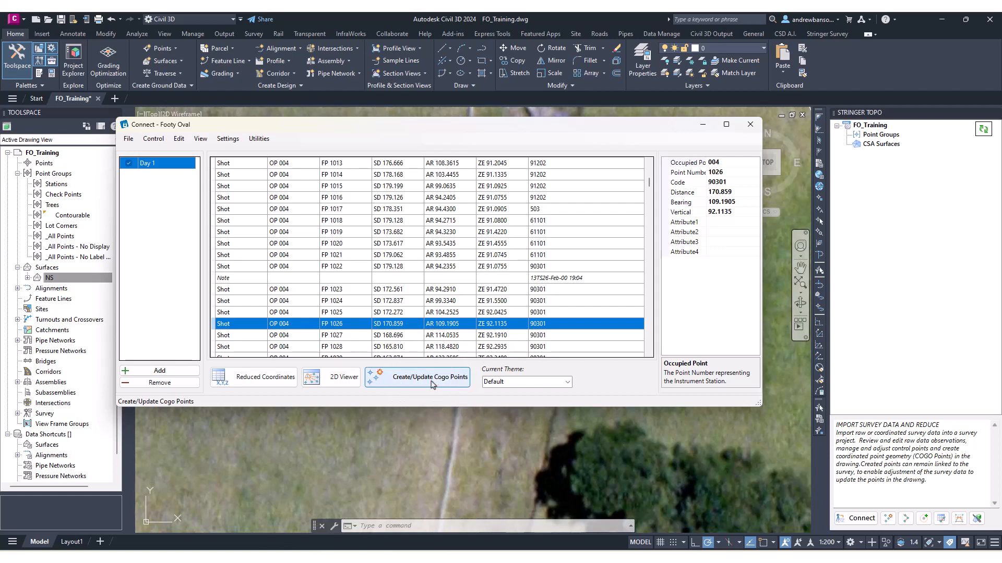